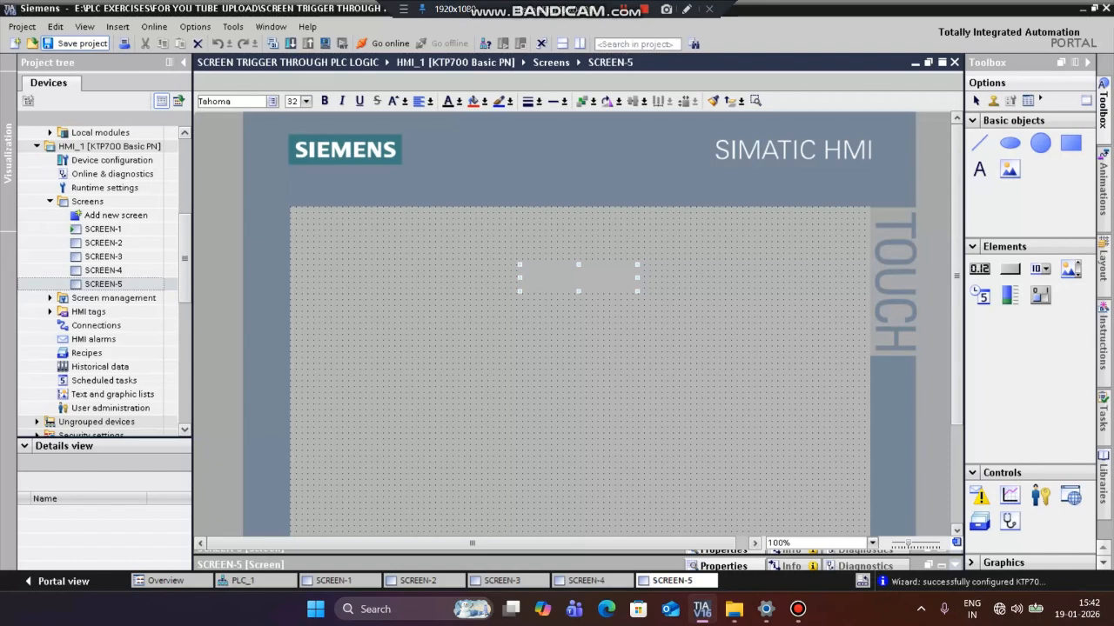
Save the project and compile the HMI device
{"action": "key", "text": "ctrl+s"}
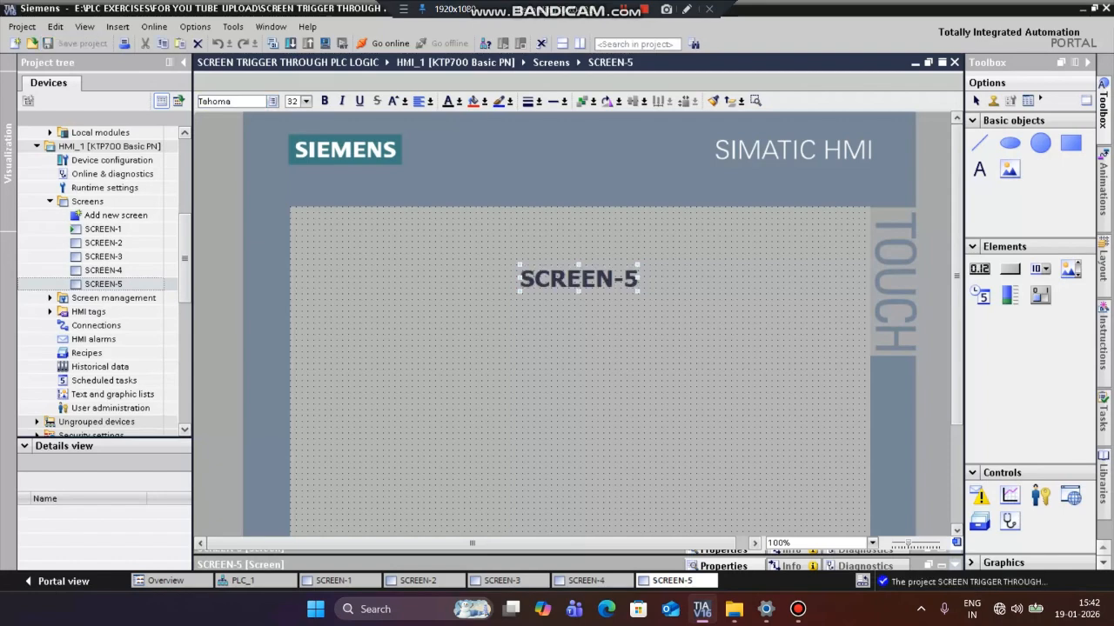
{"action": "key", "text": "ctrl+b"}
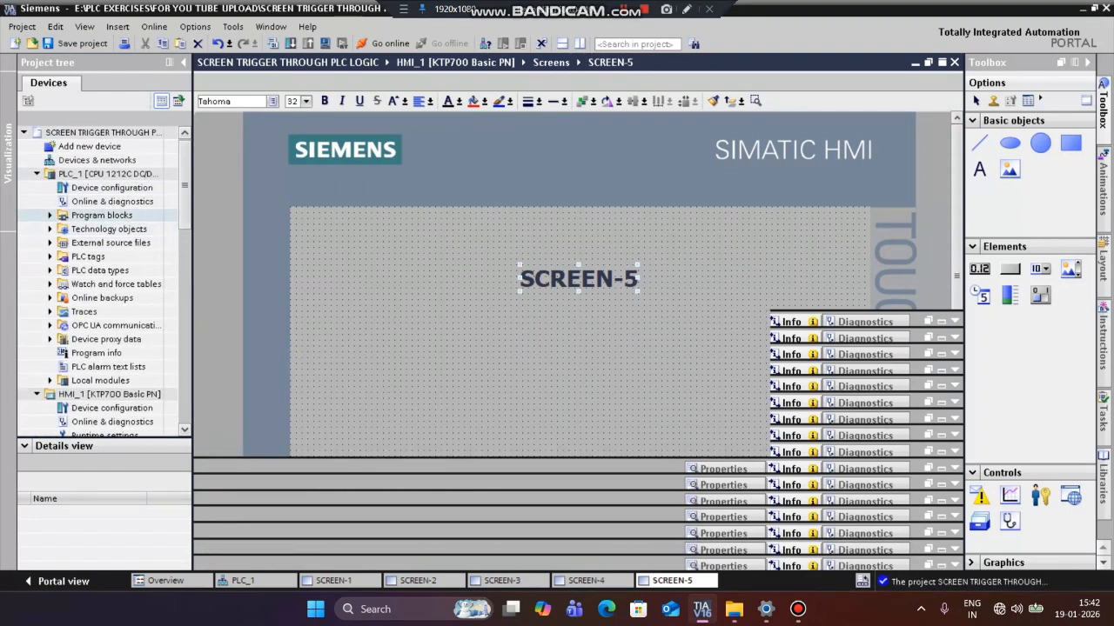
Add a global data block named DB JOB MAILBOX to the program blocks of PLC_1
{"action": "left_click", "coordinate": [50, 215]}
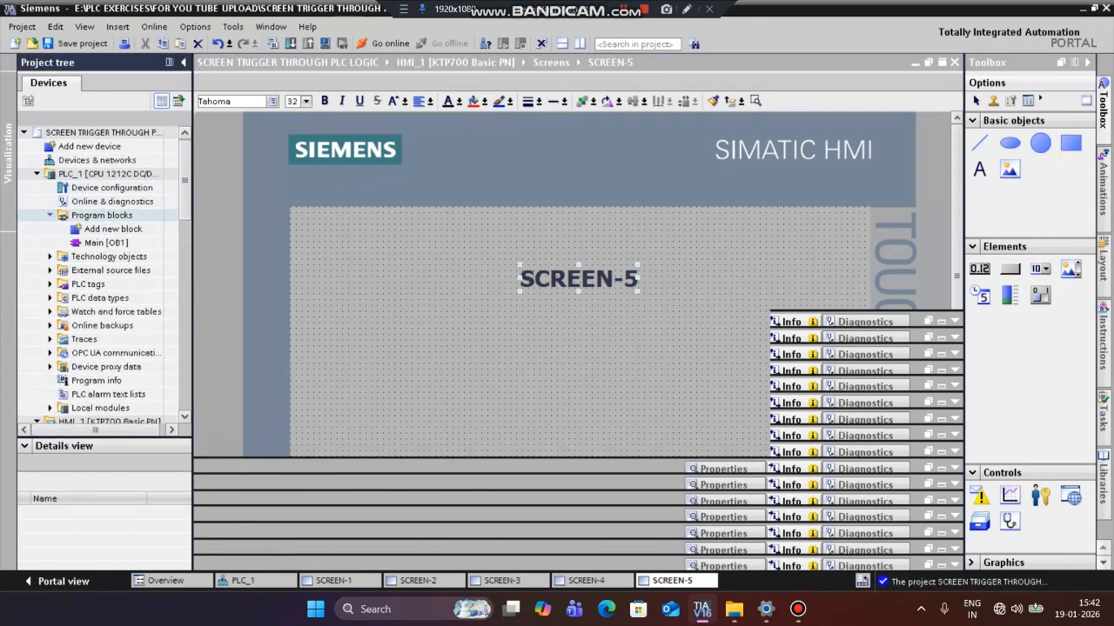
{"action": "double_click", "coordinate": [113, 229]}
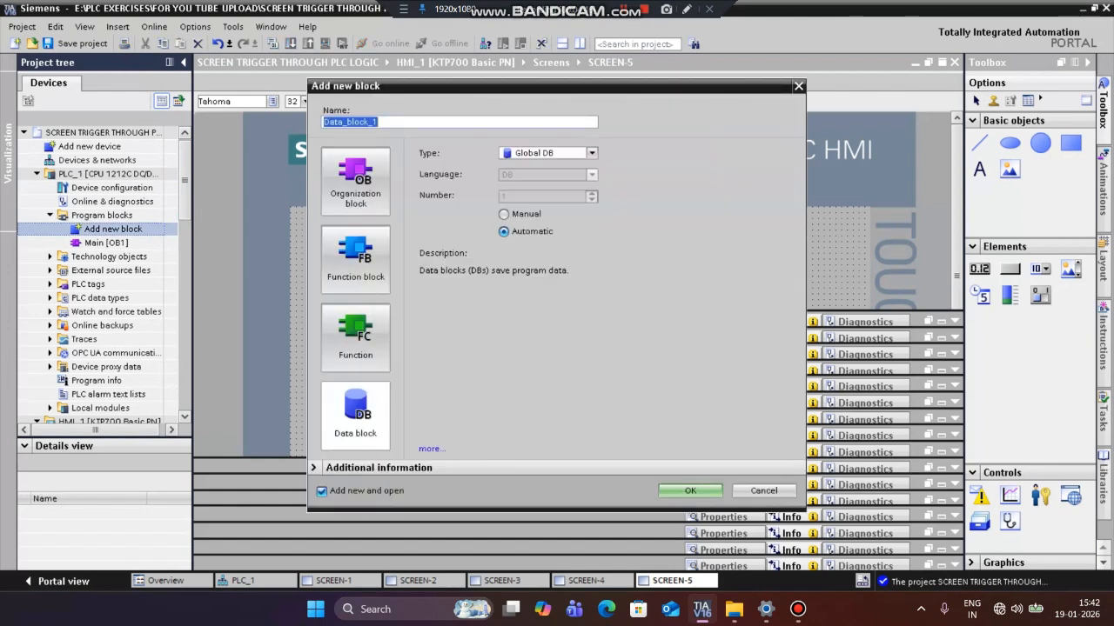
{"action": "left_click", "coordinate": [355, 416]}
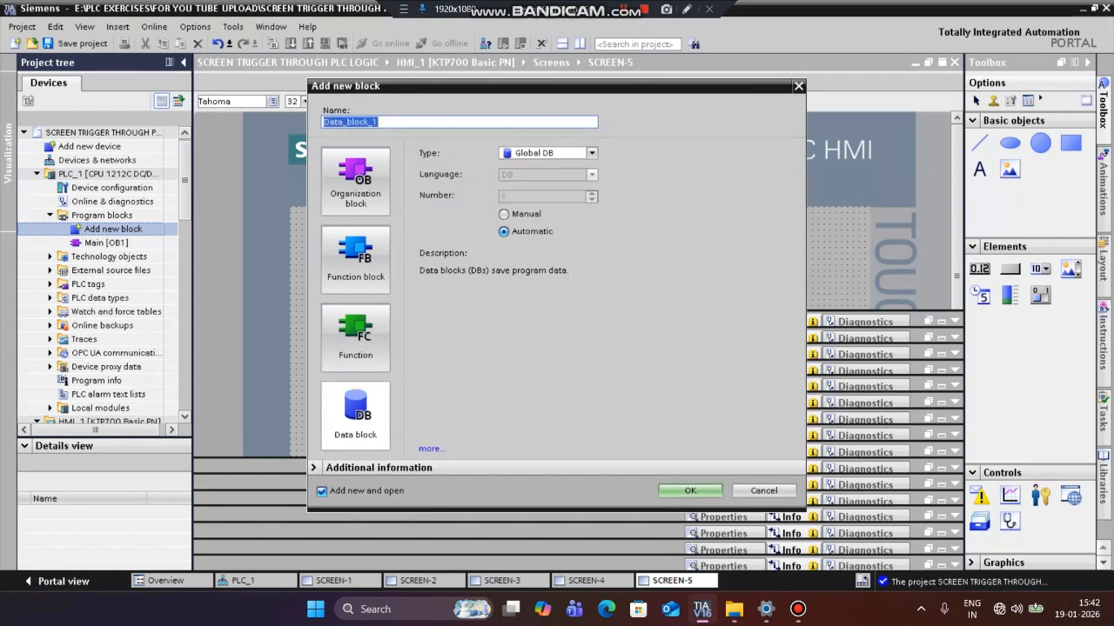
{"action": "left_click", "coordinate": [396, 122]}
{"action": "key", "text": "BackSpace"}
{"action": "key", "text": "BackSpace"}
{"action": "key", "text": "BackSpace"}
{"action": "key", "text": "BackSpace"}
{"action": "key", "text": "BackSpace"}
{"action": "key", "text": "BackSpace"}
{"action": "key", "text": "BackSpace"}
{"action": "key", "text": "BackSpace"}
{"action": "key", "text": "BackSpace"}
{"action": "key", "text": "BackSpace"}
{"action": "key", "text": "BackSpace"}
{"action": "key", "text": "BackSpace"}
{"action": "type", "text": "DB"}
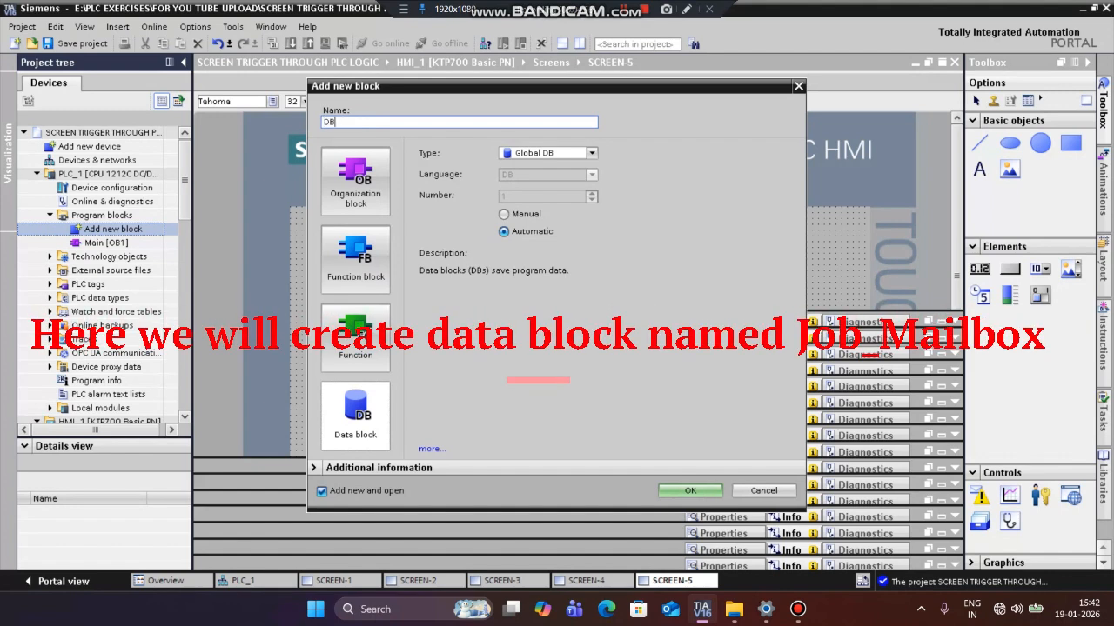
{"action": "type", "text": " JOB MAILBO"}
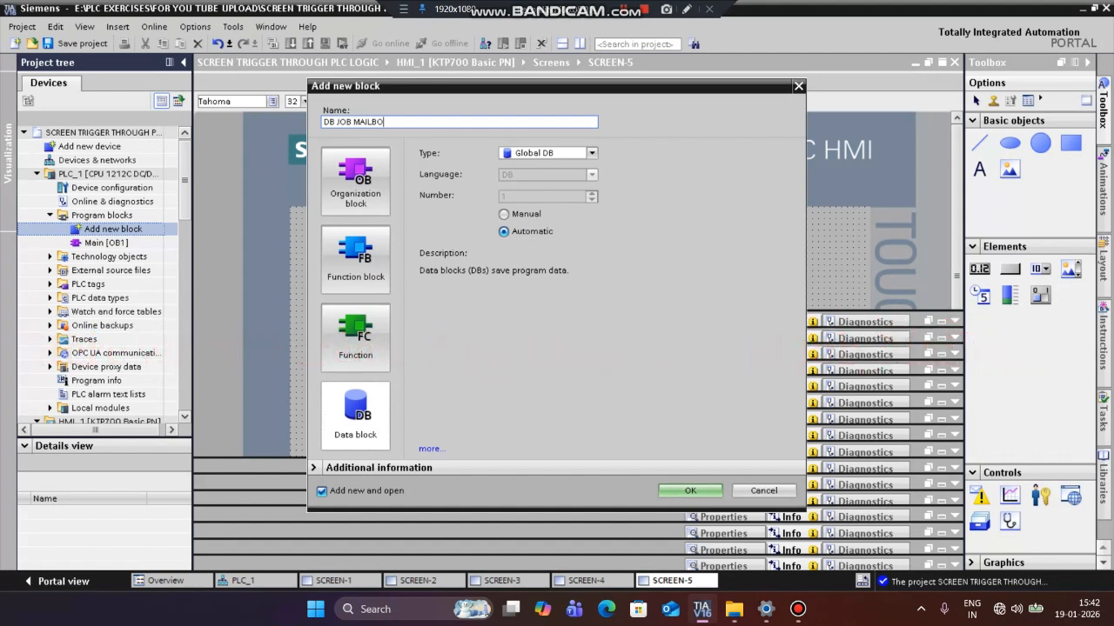
{"action": "type", "text": "X"}
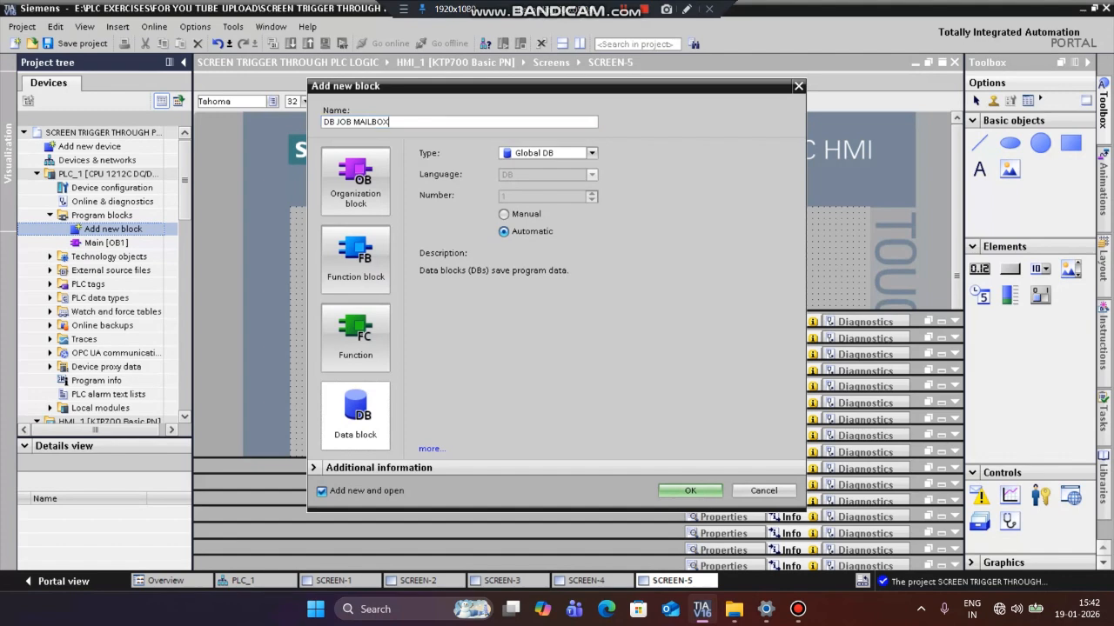
{"action": "key", "text": "Return"}
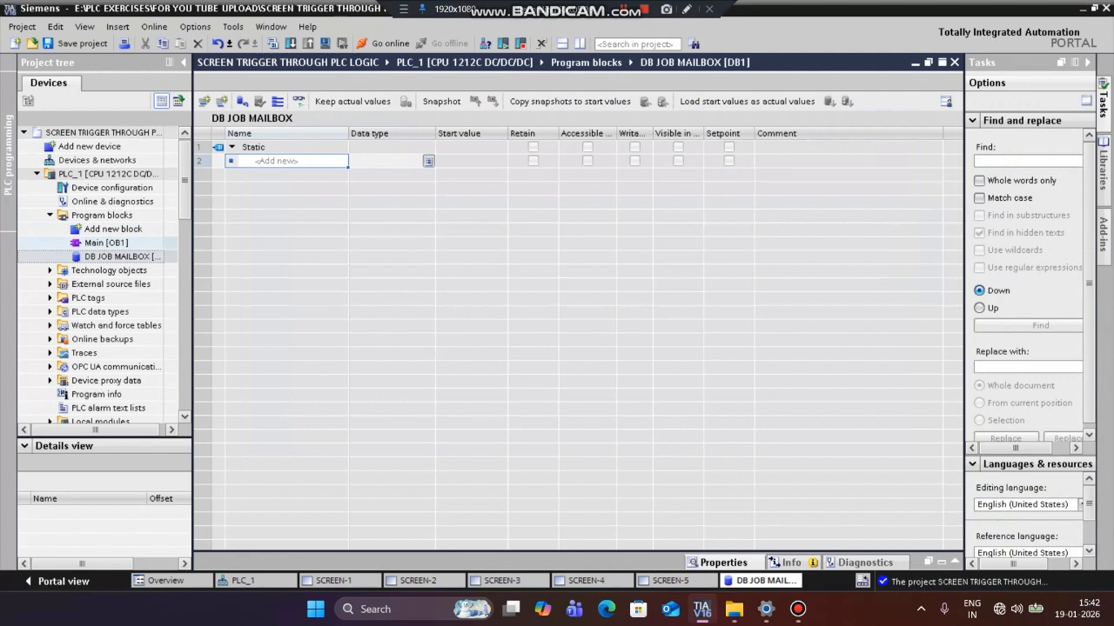
Add a variable JOB_MAILBOX with data type Array[0..1] of Word to the data block
{"action": "left_click", "coordinate": [277, 161]}
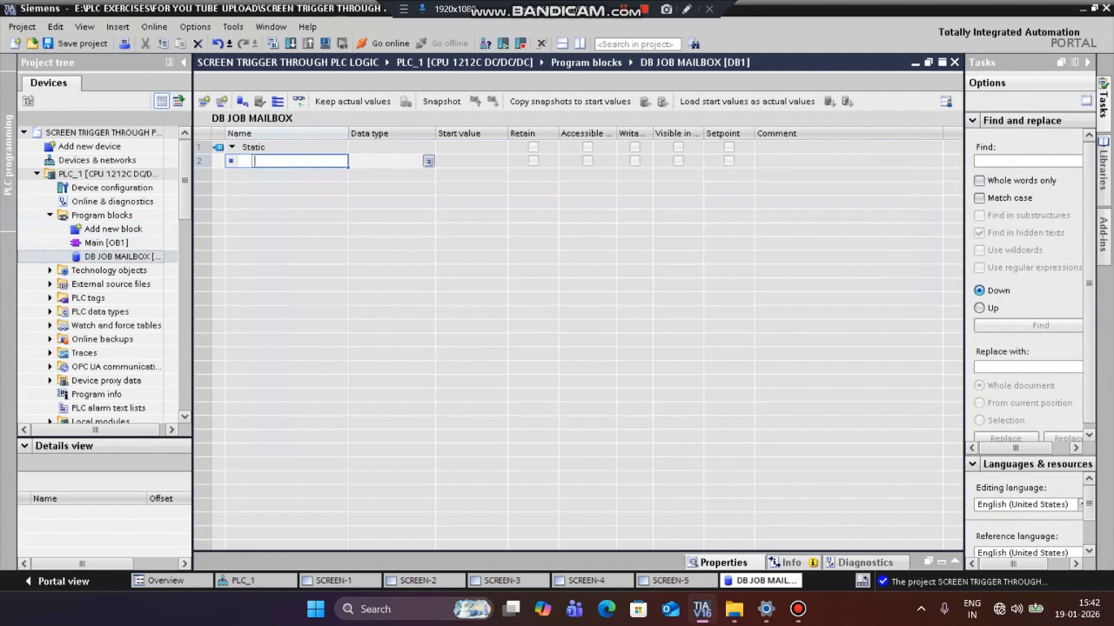
{"action": "type", "text": "JOB_MAILBOX"}
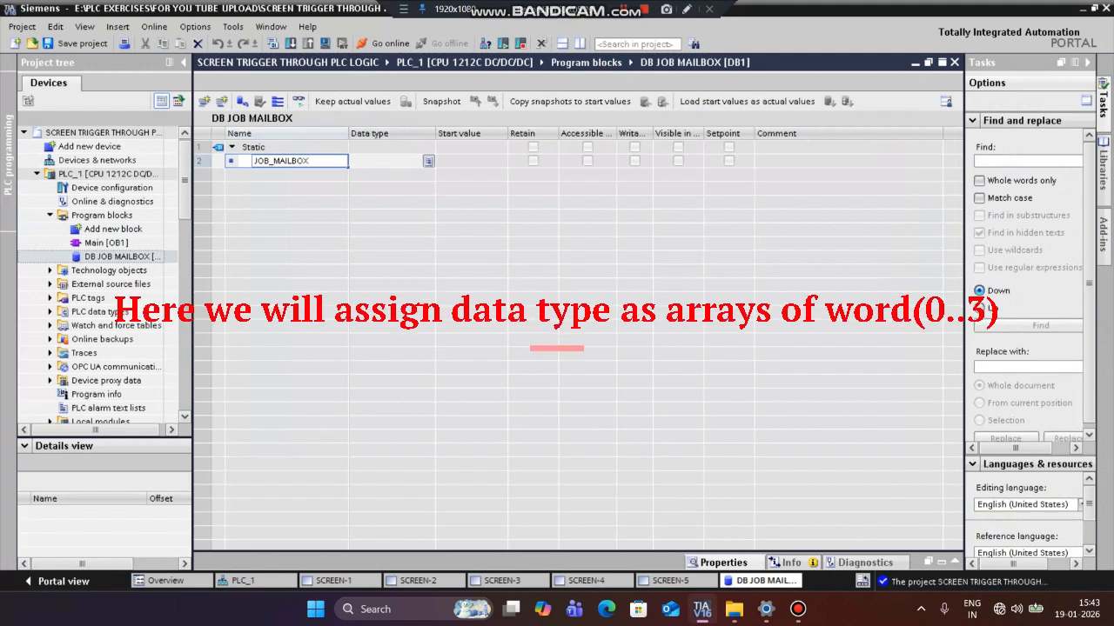
{"action": "key", "text": "Tab"}
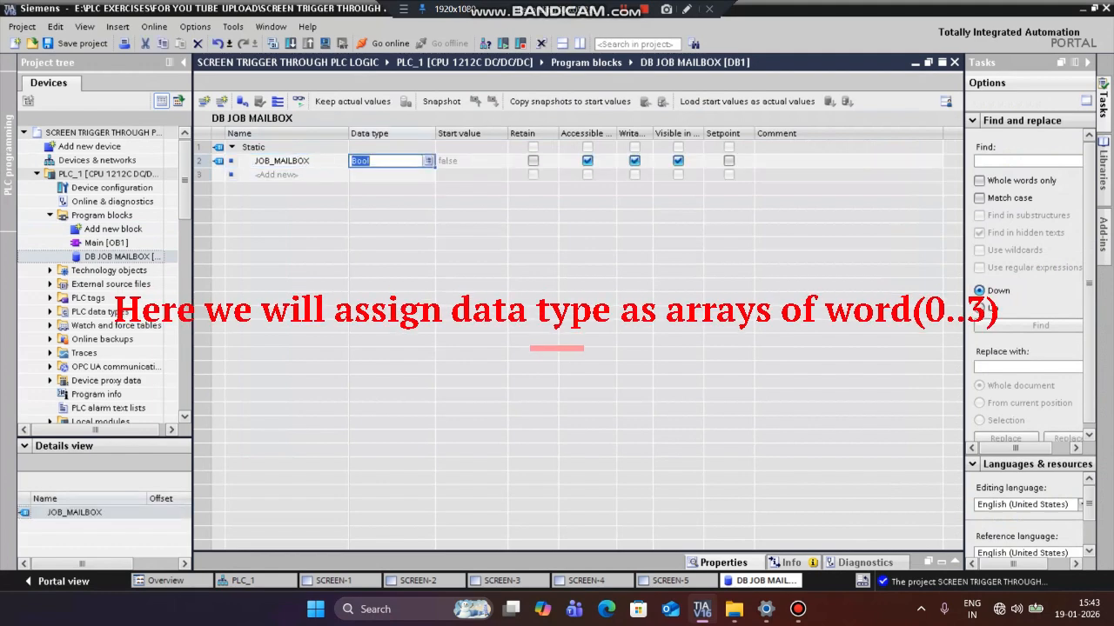
{"action": "type", "text": "Array[0..1] of"}
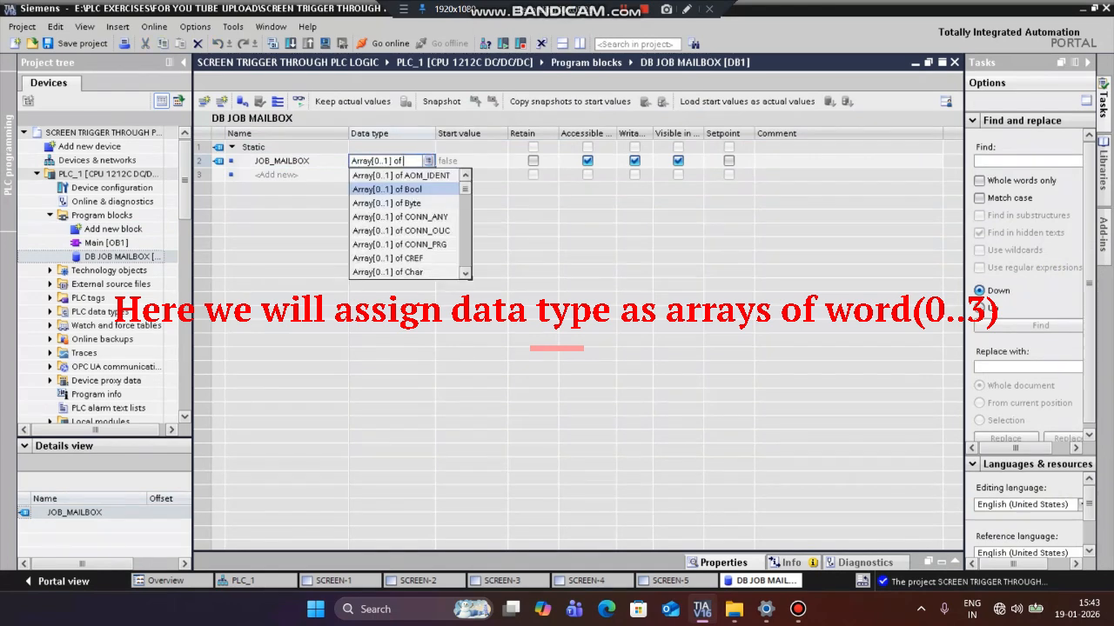
{"action": "scroll", "coordinate": [409, 223], "scroll_direction": "down", "scroll_amount": 10}
{"action": "left_click", "coordinate": [389, 273]}
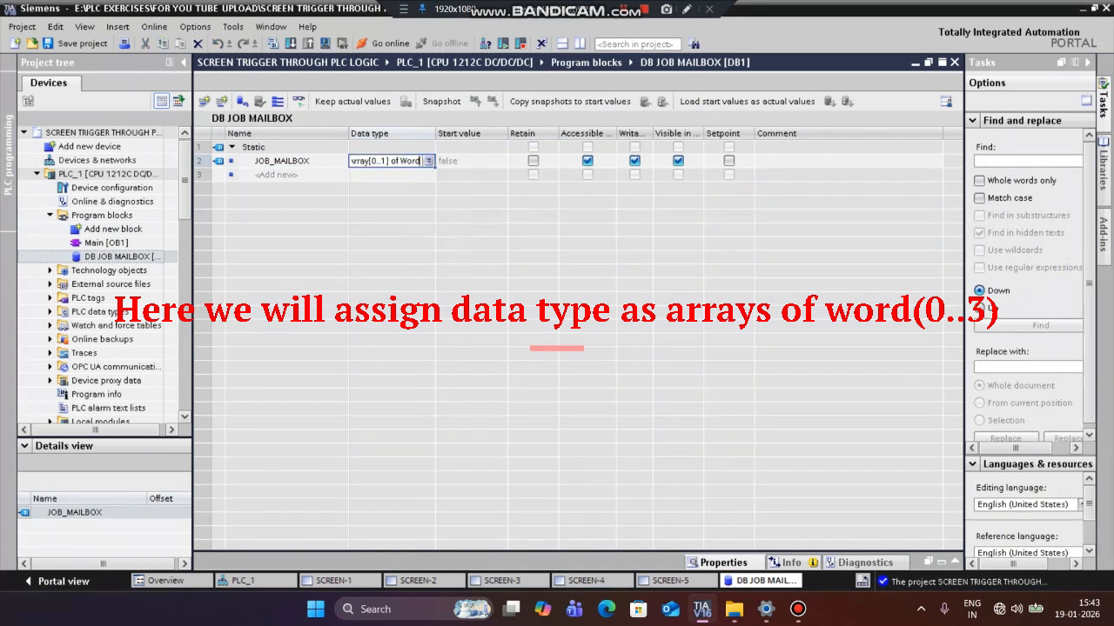
{"action": "key", "text": "Return"}
Change the data type of JOB_MAILBOX to Array[0..3] of Word
{"action": "left_click", "coordinate": [380, 161]}
{"action": "left_click", "coordinate": [374, 161]}
{"action": "key", "text": "BackSpace"}
{"action": "type", "text": "4"}
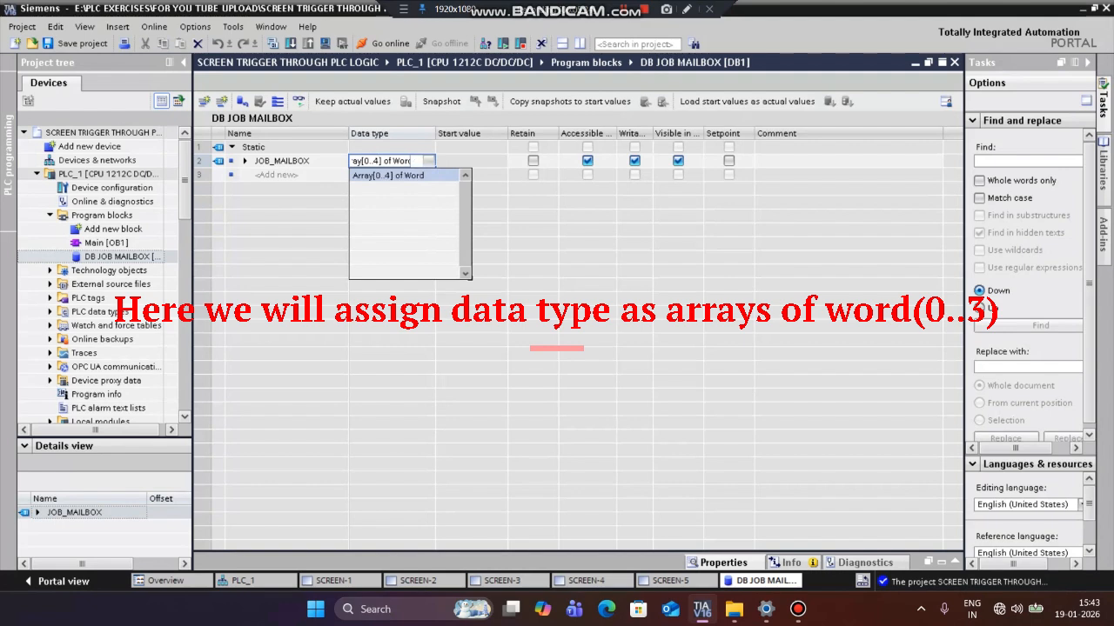
{"action": "key", "text": "Return"}
{"action": "left_click", "coordinate": [374, 161]}
{"action": "key", "text": "BackSpace"}
{"action": "type", "text": "3"}
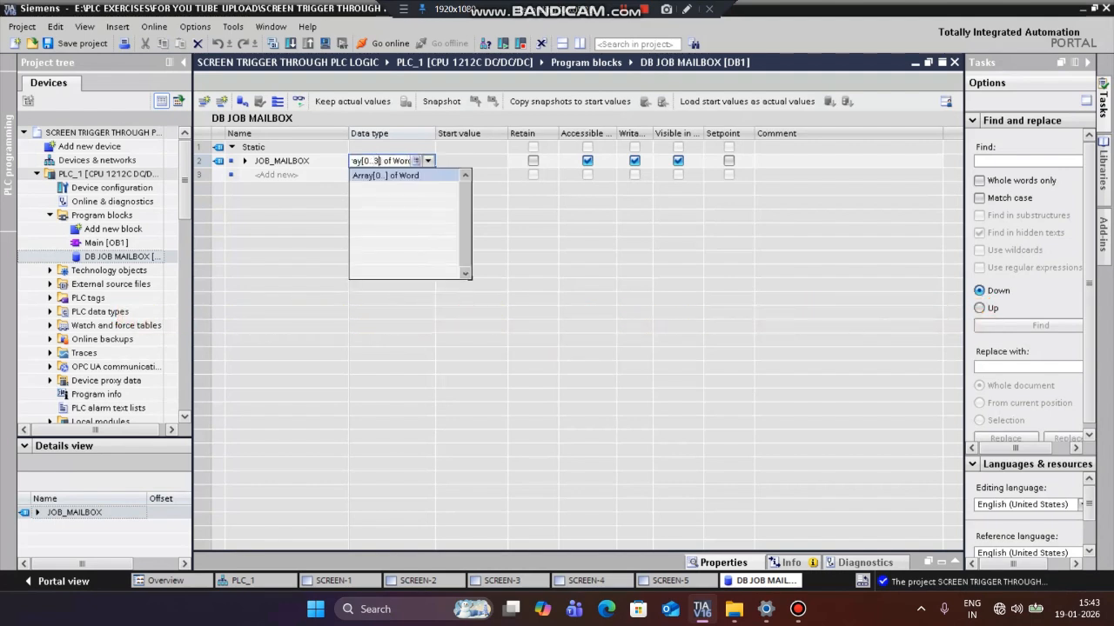
{"action": "key", "text": "Return"}
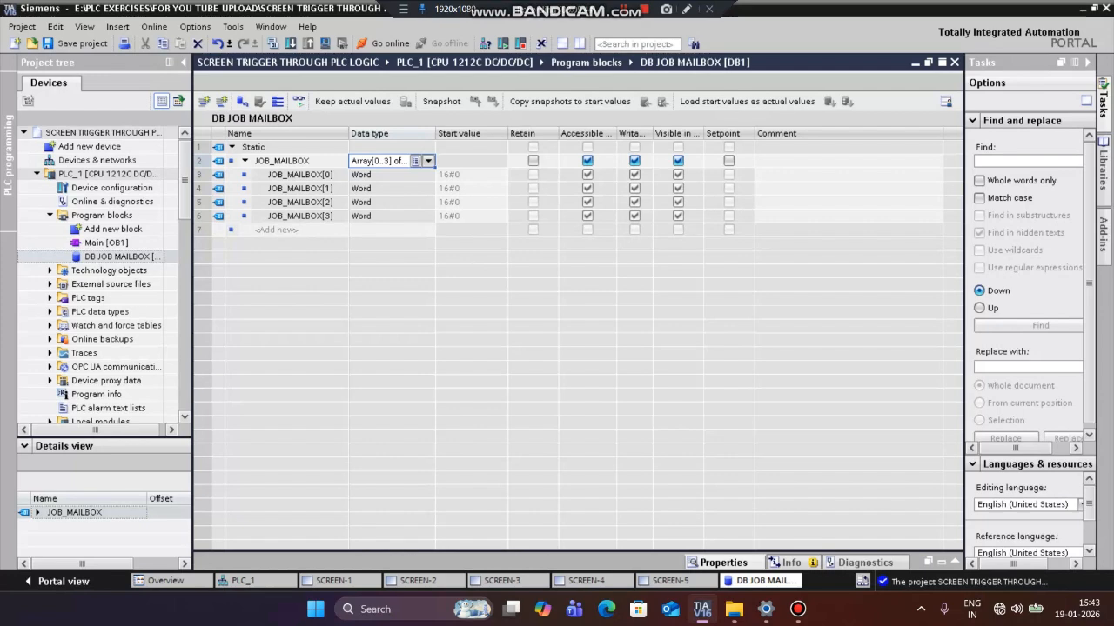
Set the start value of JOB_MAILBOX[0] to 51 and of JOB_MAILBOX[2] and JOB_MAILBOX[3] to 0
{"action": "left_click", "coordinate": [471, 175]}
{"action": "left_click", "coordinate": [471, 174]}
{"action": "type", "text": "51"}
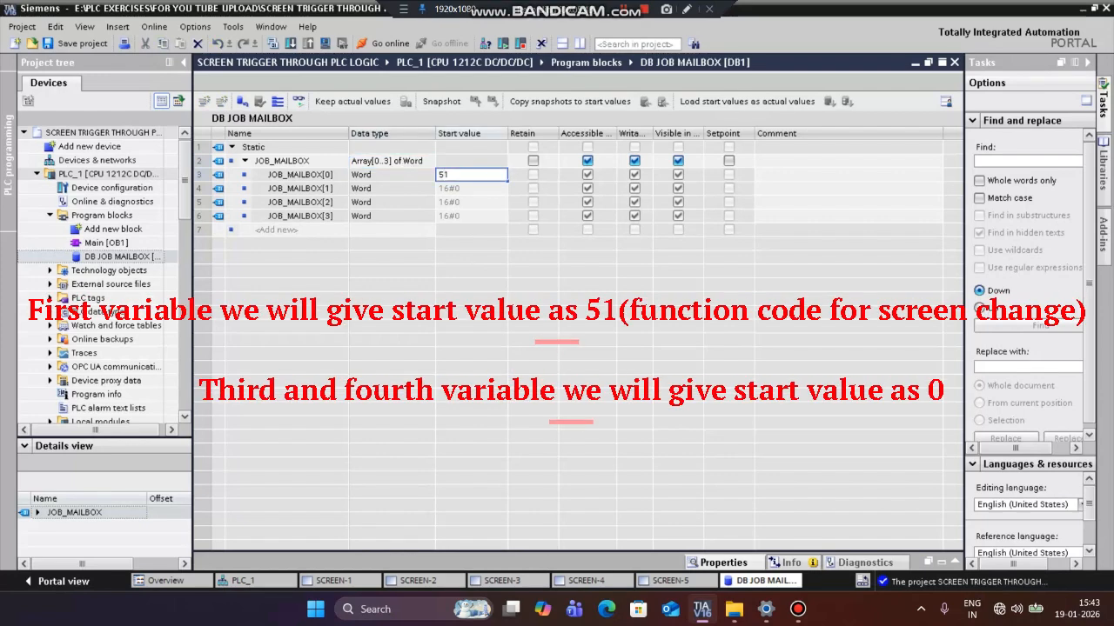
{"action": "left_click", "coordinate": [470, 203]}
{"action": "left_click", "coordinate": [470, 203]}
{"action": "type", "text": "0"}
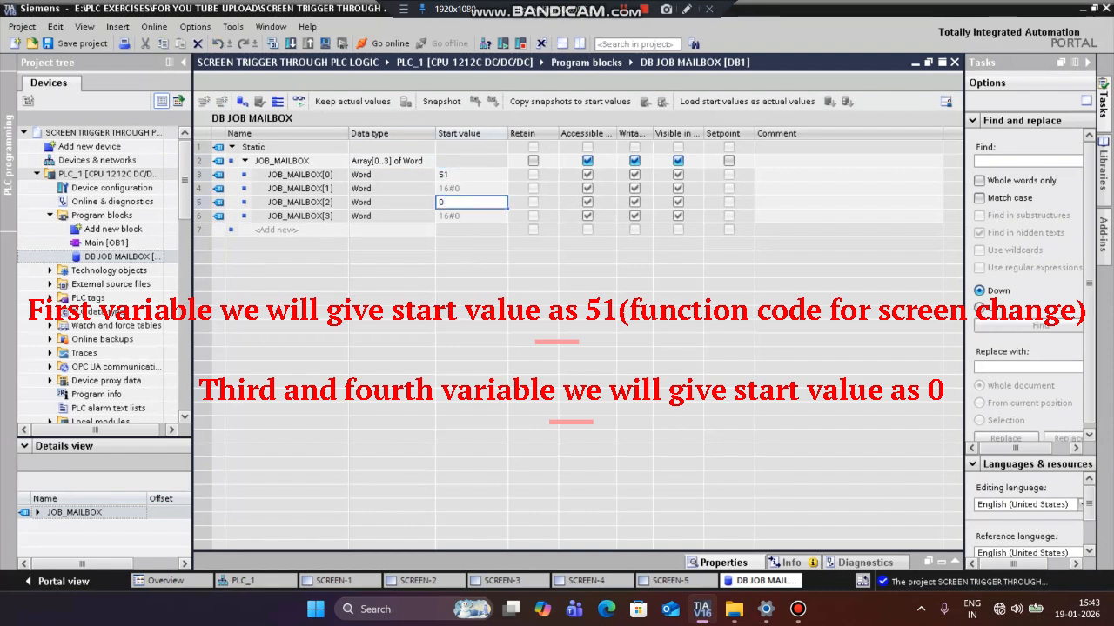
{"action": "left_click", "coordinate": [471, 216]}
{"action": "left_click", "coordinate": [470, 216]}
{"action": "type", "text": "0"}
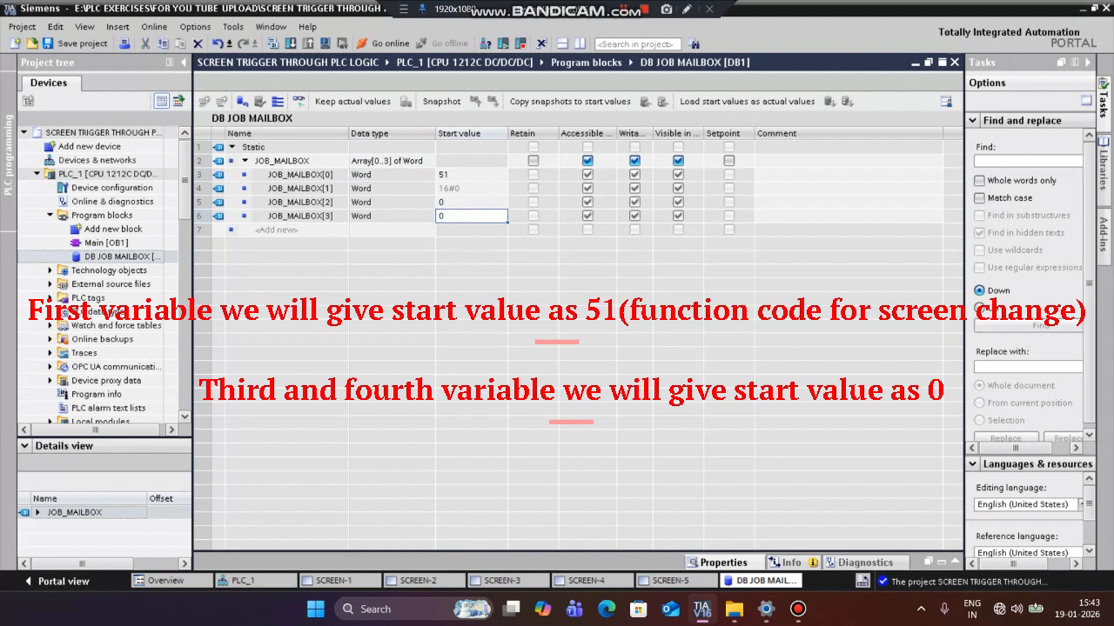
{"action": "key", "text": "Return"}
Add an Int variable named SCREEN CHANGE below the array and compile the data block
{"action": "type", "text": "SCREEN CHANGE"}
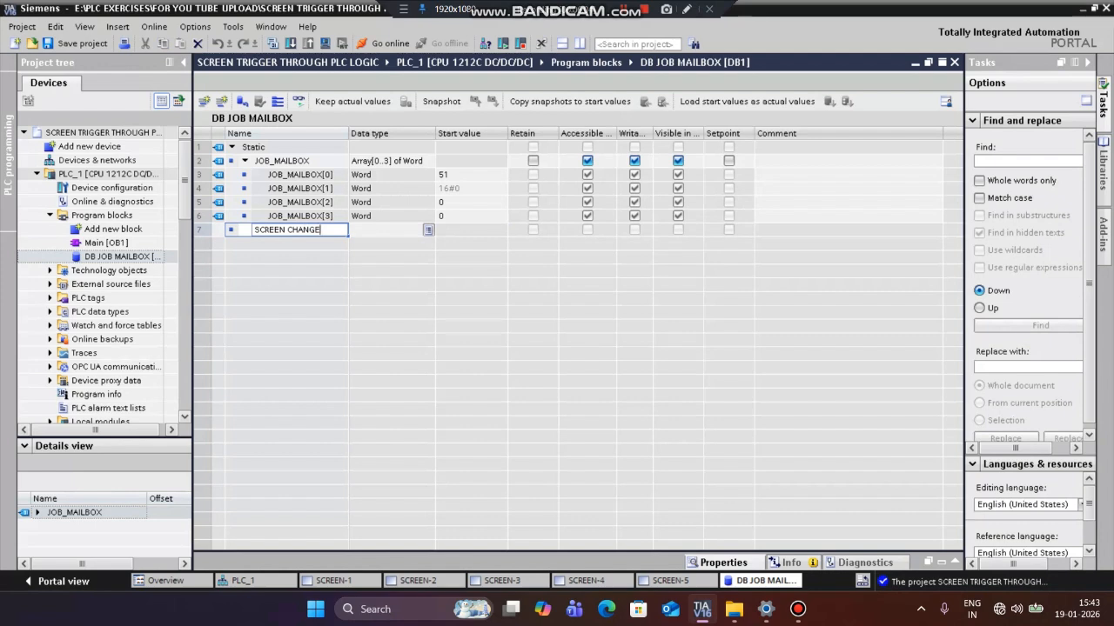
{"action": "key", "text": "Tab"}
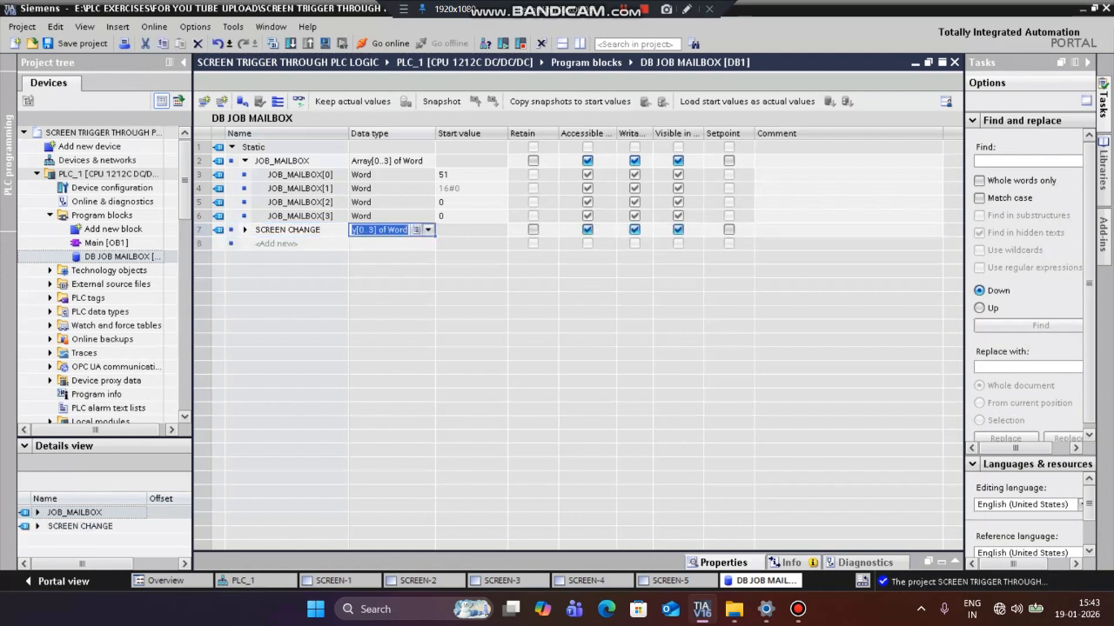
{"action": "type", "text": "IN"}
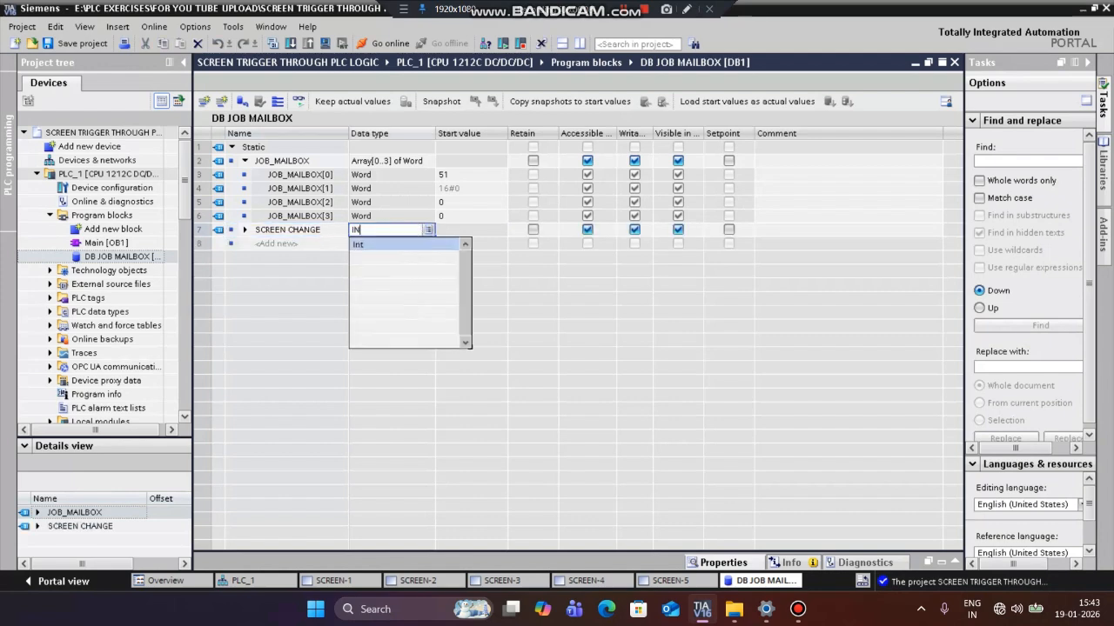
{"action": "key", "text": "Return"}
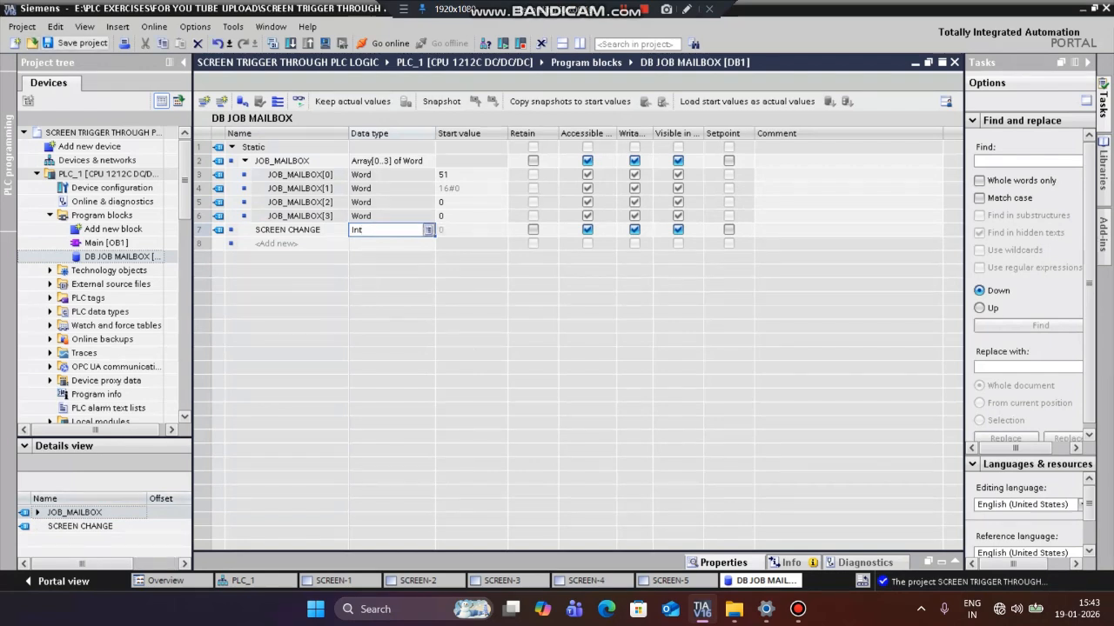
{"action": "left_click", "coordinate": [272, 43]}
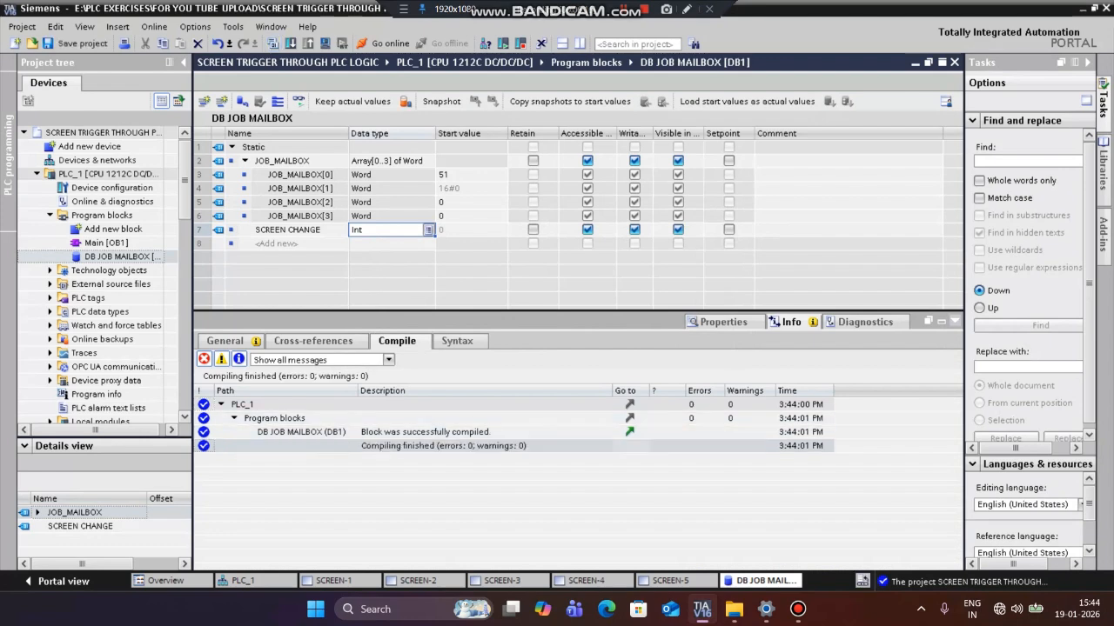
{"action": "left_click", "coordinate": [955, 321]}
Open the connections of HMI_1 and activate the Job mailbox area pointer for HMI_Connection_1
{"action": "left_click_drag", "start_coordinate": [185, 180], "coordinate": [184, 246]}
{"action": "scroll", "coordinate": [96, 312], "scroll_direction": "down", "scroll_amount": 5}
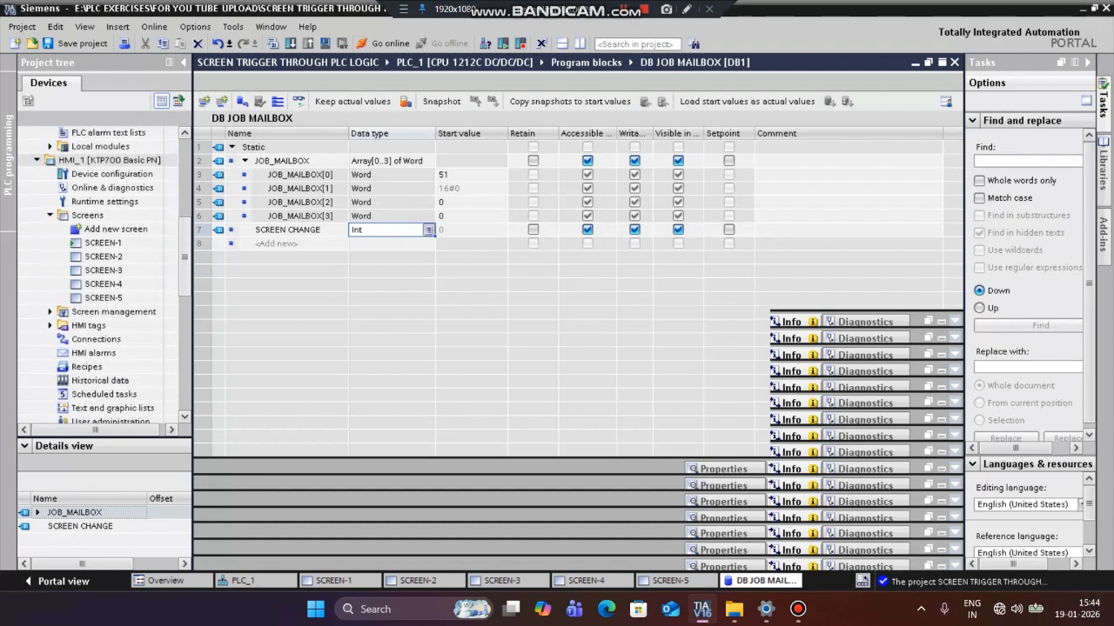
{"action": "double_click", "coordinate": [96, 312]}
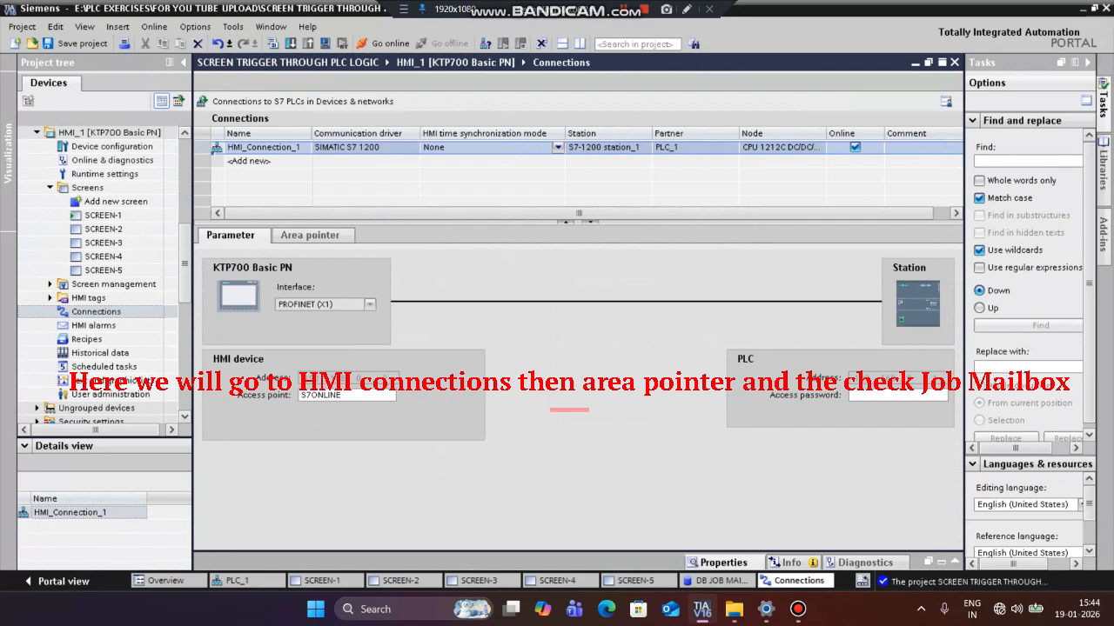
{"action": "left_click", "coordinate": [310, 235]}
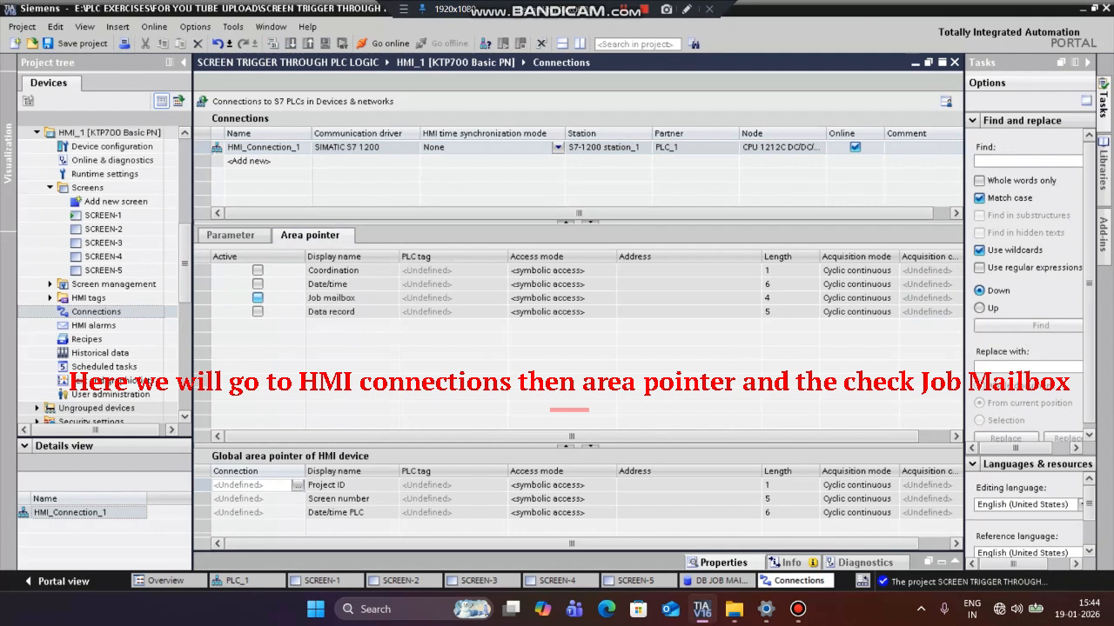
{"action": "left_click", "coordinate": [258, 298]}
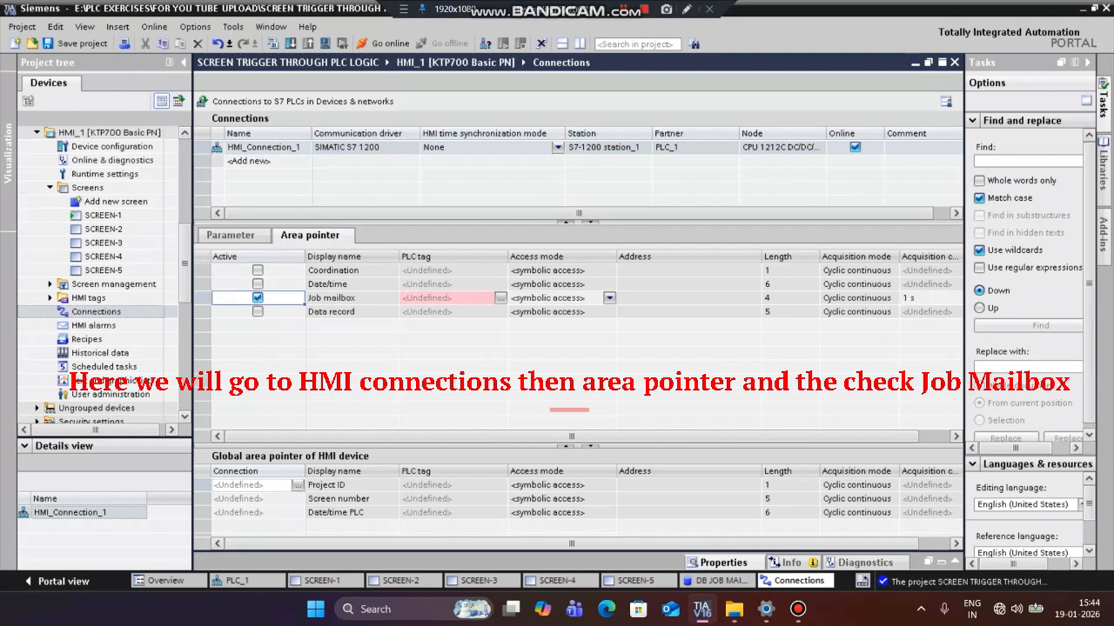
Assign JOB_MAILBOX from DB JOB MAILBOX as the PLC tag of the Job mailbox area pointer
{"action": "left_click", "coordinate": [500, 298]}
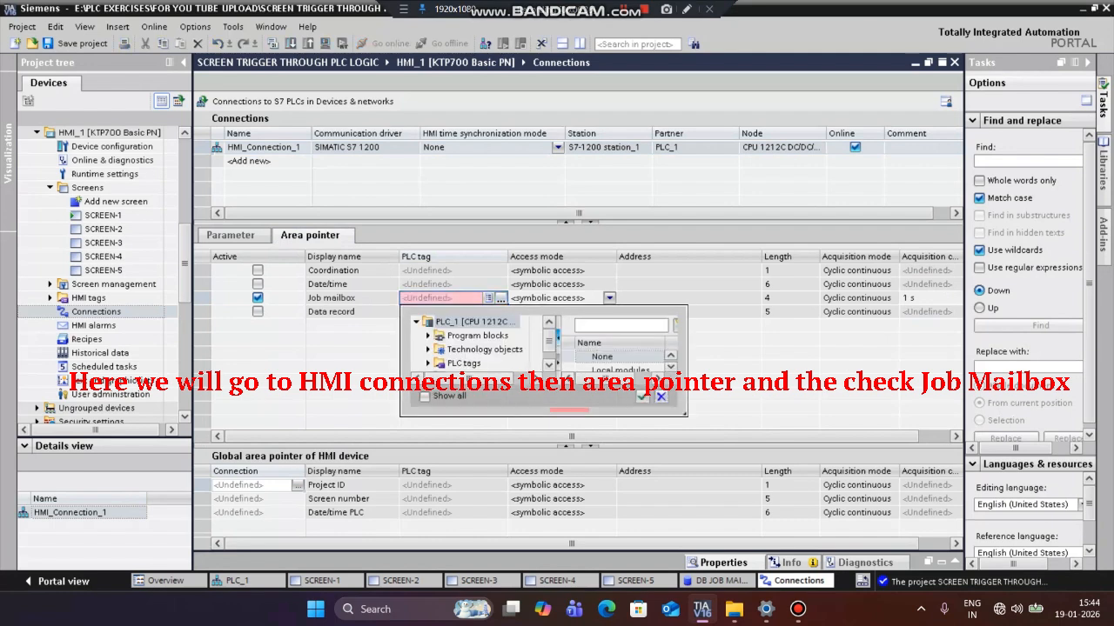
{"action": "left_click", "coordinate": [428, 336]}
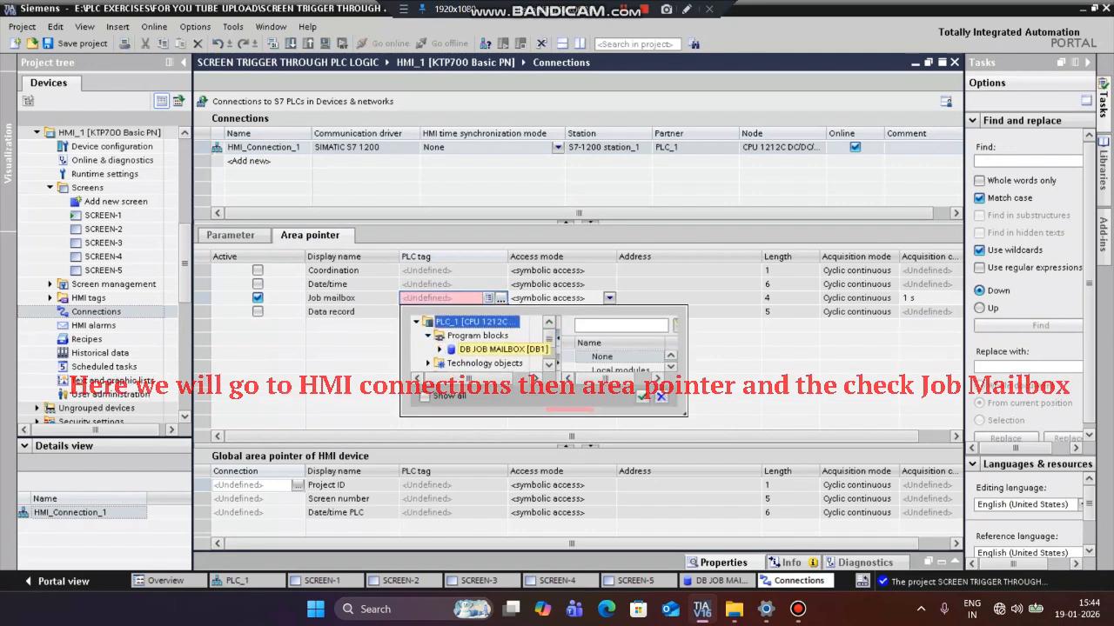
{"action": "left_click", "coordinate": [490, 349]}
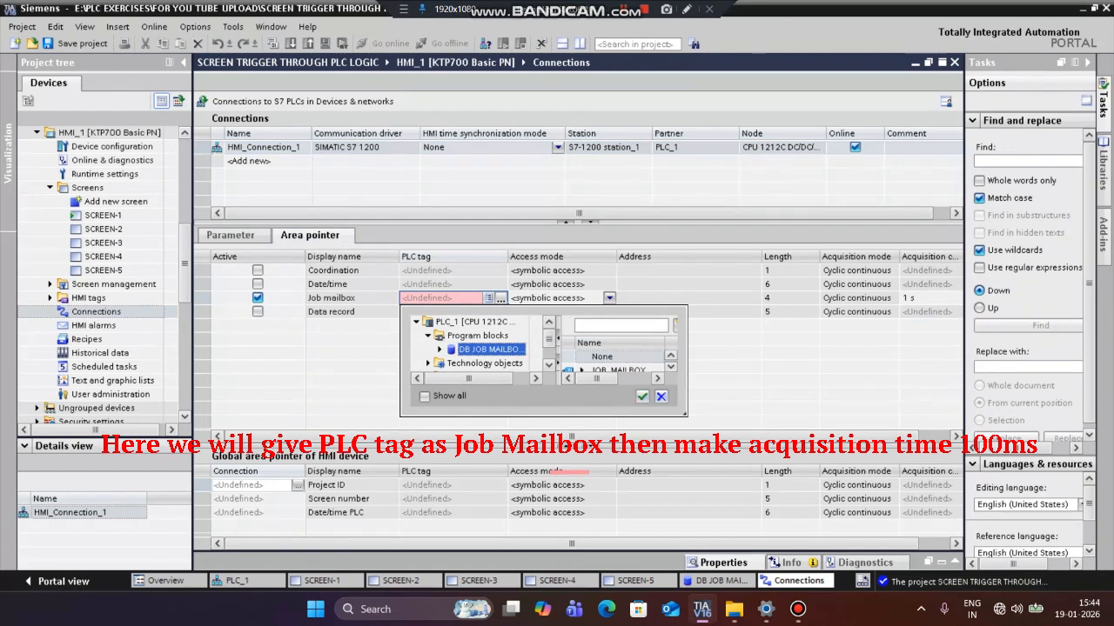
{"action": "left_click", "coordinate": [617, 370]}
{"action": "key", "text": "Return"}
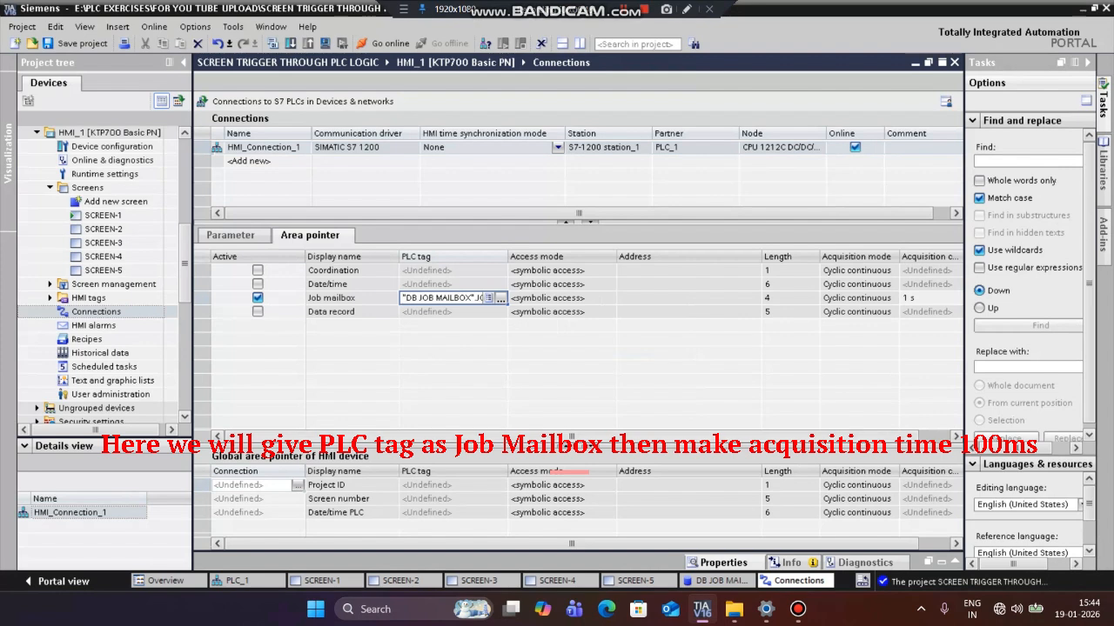
Set the acquisition cycle of the Job mailbox area pointer to 100 ms
{"action": "left_click_drag", "start_coordinate": [572, 436], "coordinate": [602, 437]}
{"action": "left_click", "coordinate": [830, 298]}
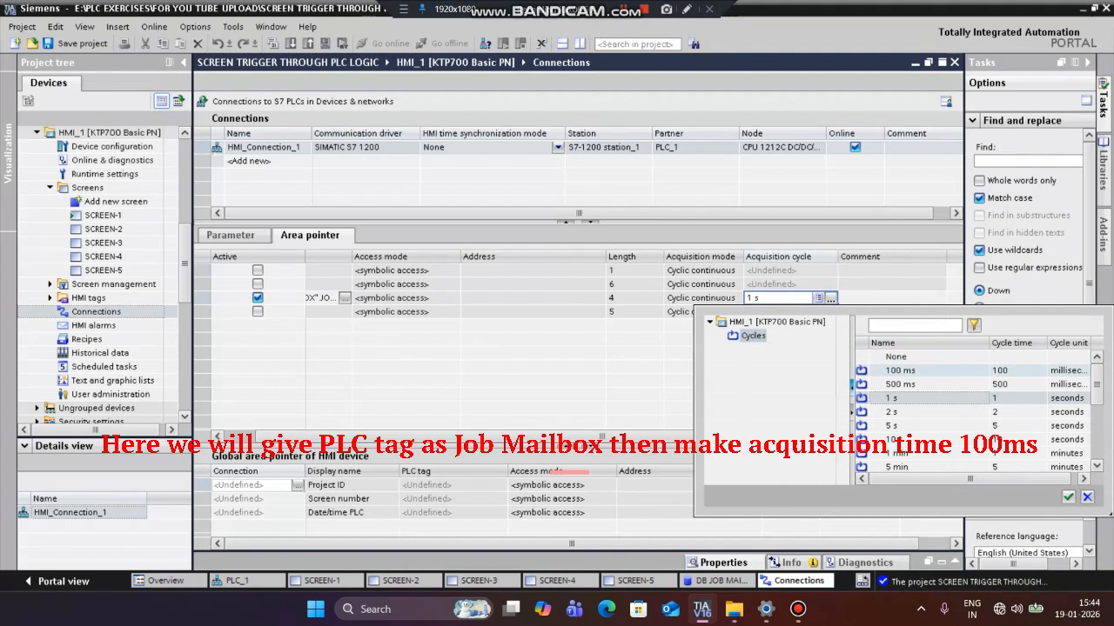
{"action": "left_click", "coordinate": [902, 370]}
{"action": "left_click", "coordinate": [1069, 497]}
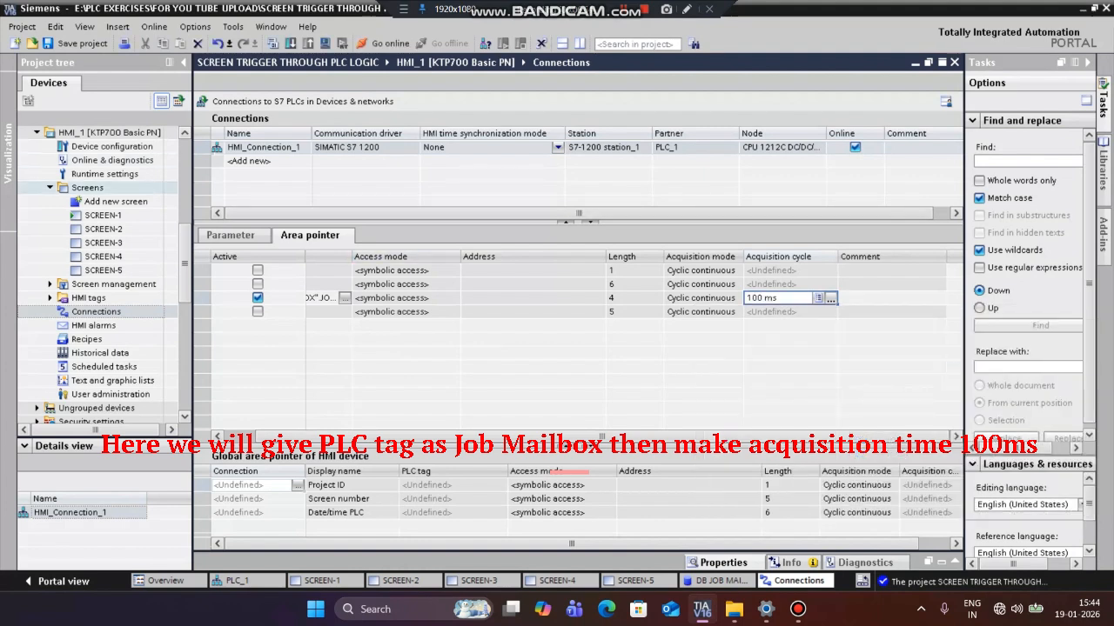
Save the project and compile the HMI connection configuration
{"action": "left_click", "coordinate": [77, 44]}
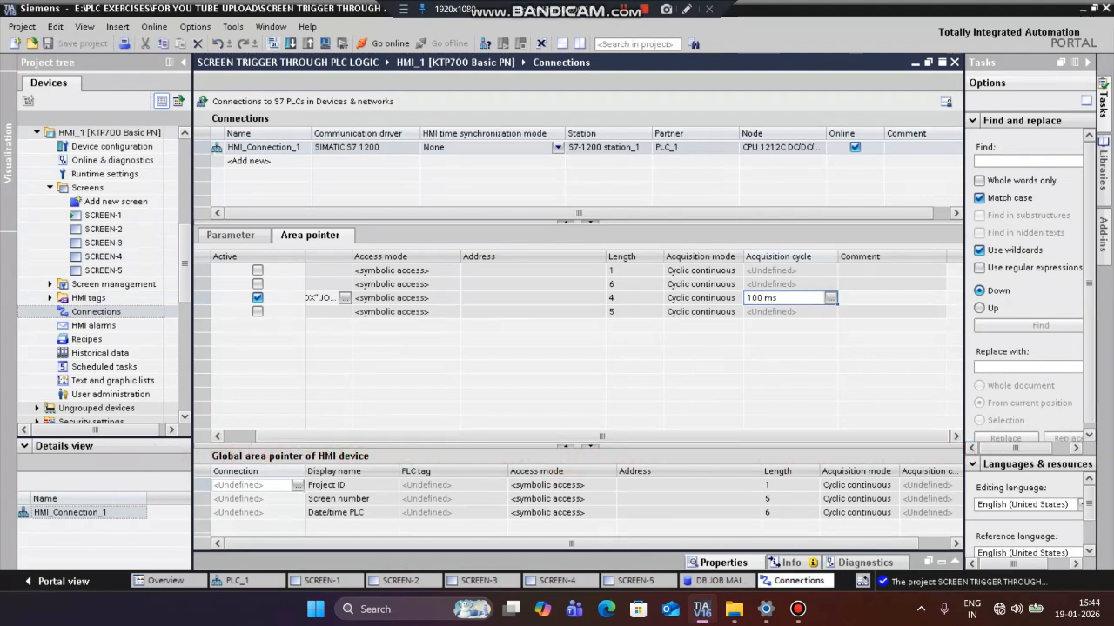
{"action": "left_click", "coordinate": [273, 43]}
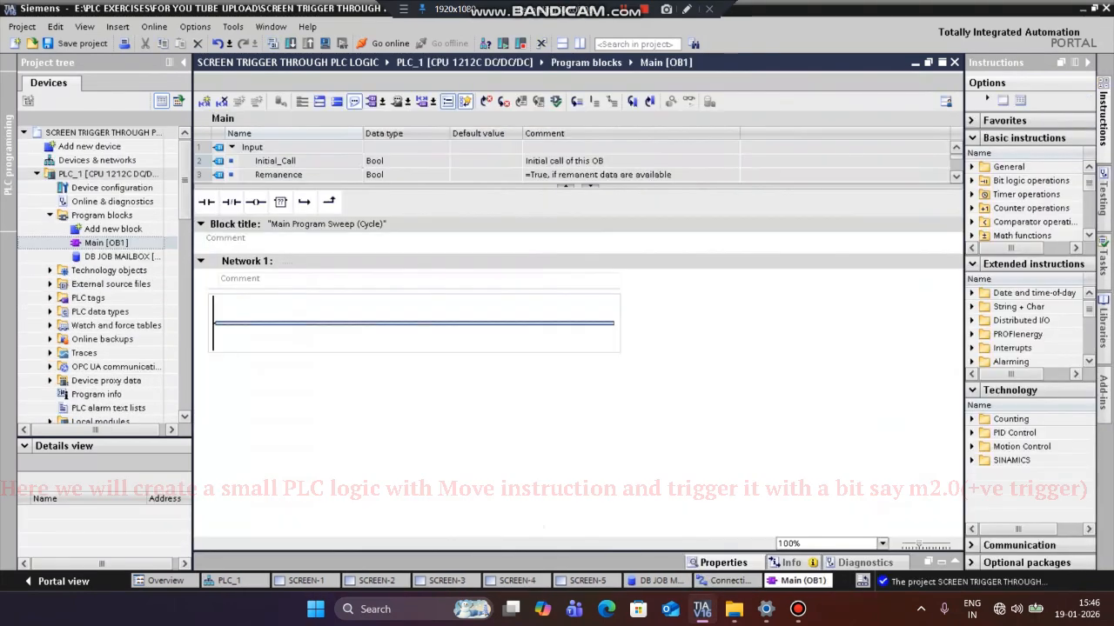
Add a positive-edge contact for M2.0 with edge memory bit M2.1 in Network 1 of Main [OB1]
{"action": "left_click", "coordinate": [206, 202]}
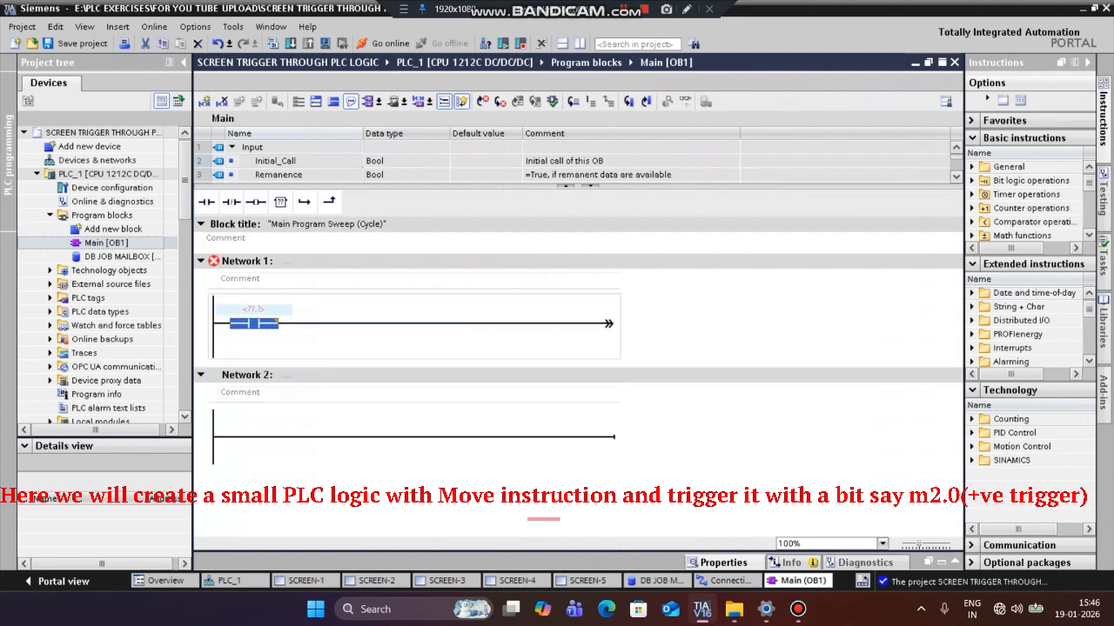
{"action": "type", "text": "M2.0"}
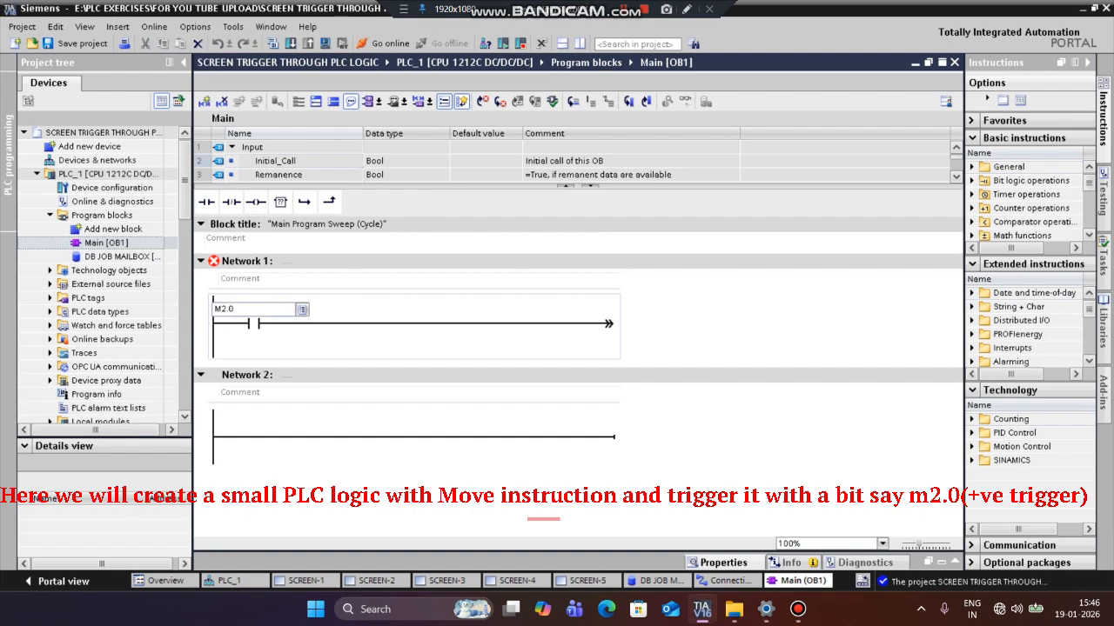
{"action": "key", "text": "Return"}
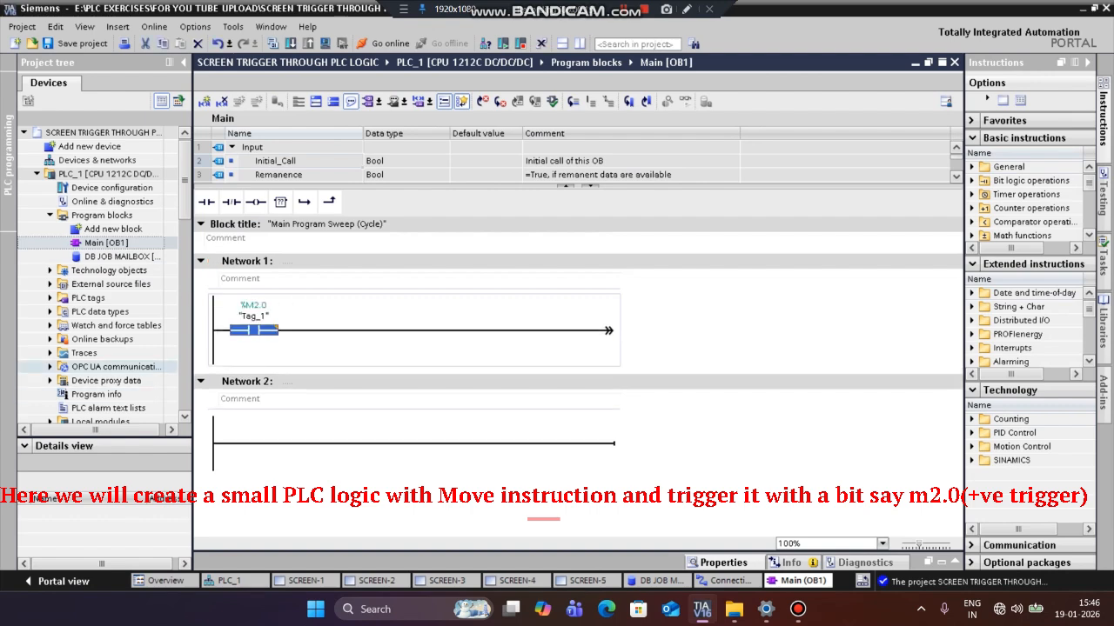
{"action": "left_click", "coordinate": [272, 331]}
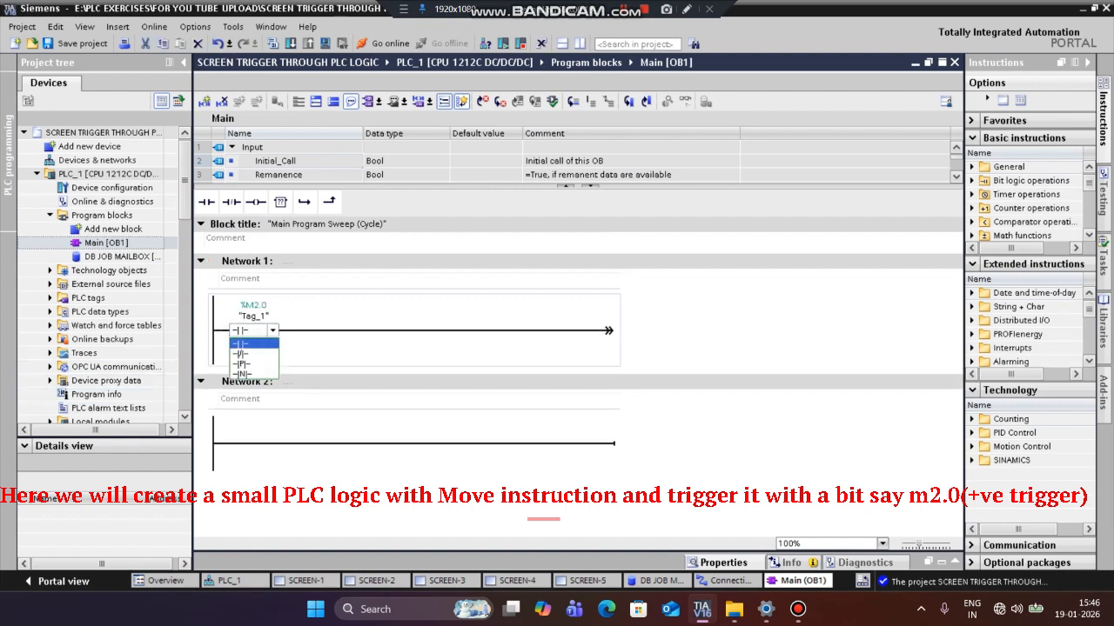
{"action": "left_click", "coordinate": [255, 363]}
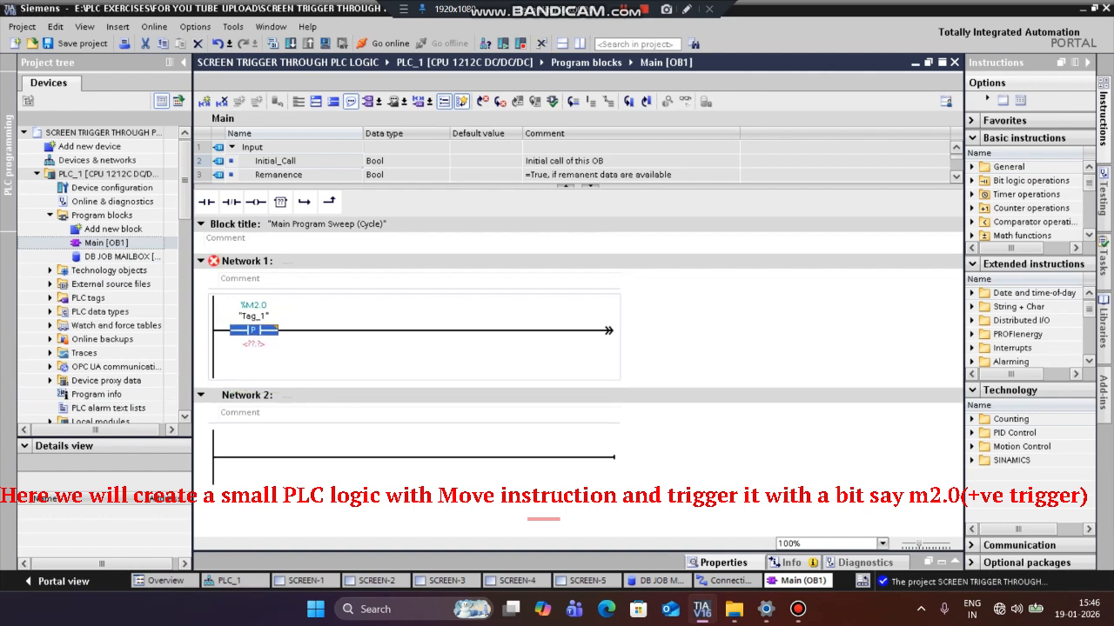
{"action": "key", "text": "Down"}
{"action": "type", "text": "M2."}
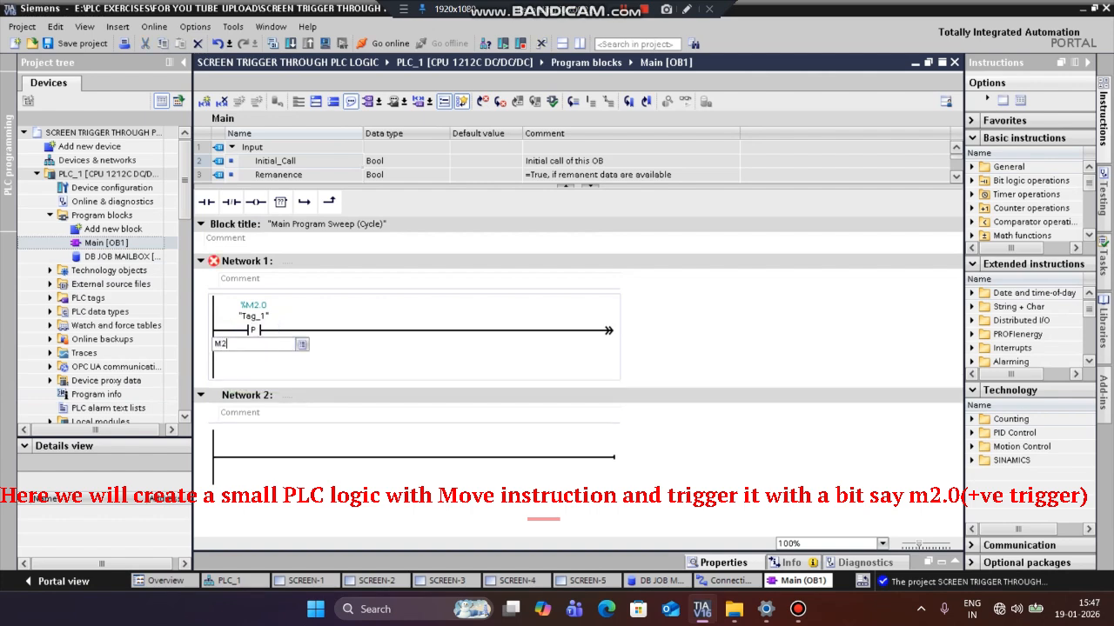
{"action": "key", "text": "Return"}
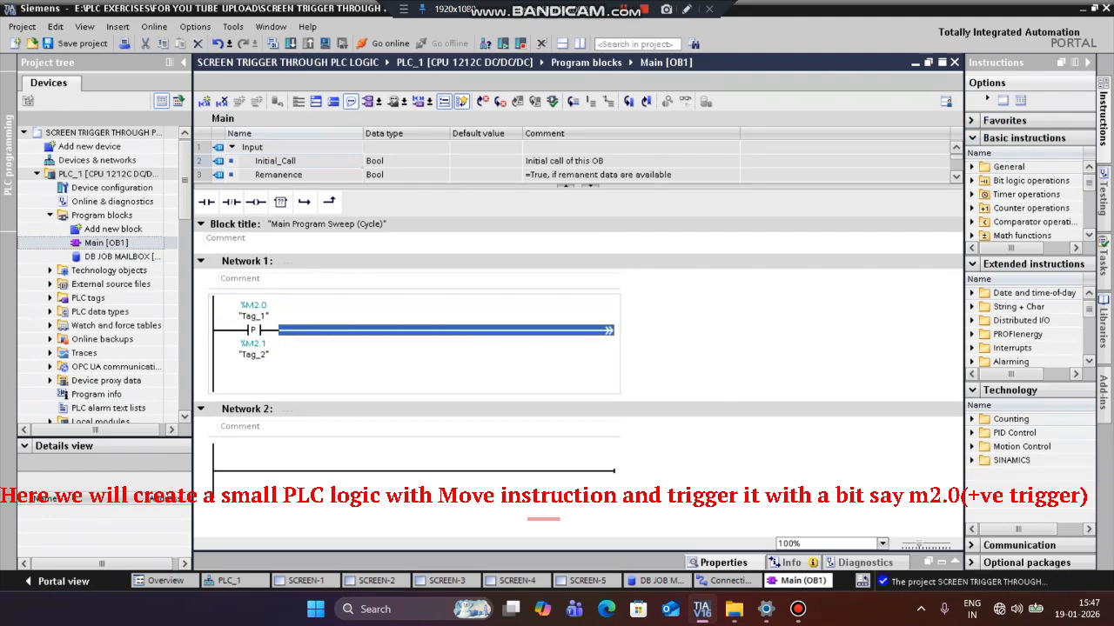
Insert a MOVE instruction after the edge contact in Network 1 and set its IN to 51
{"action": "scroll", "coordinate": [1026, 200], "scroll_direction": "down", "scroll_amount": 1}
{"action": "left_click", "coordinate": [972, 222]}
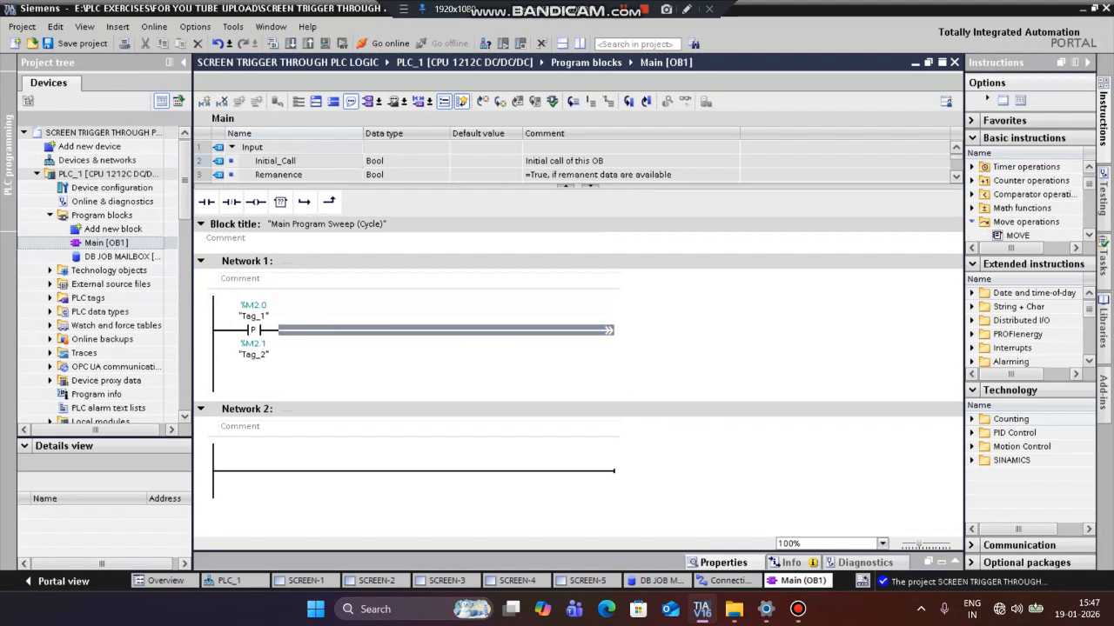
{"action": "left_click_drag", "start_coordinate": [1017, 235], "coordinate": [415, 331]}
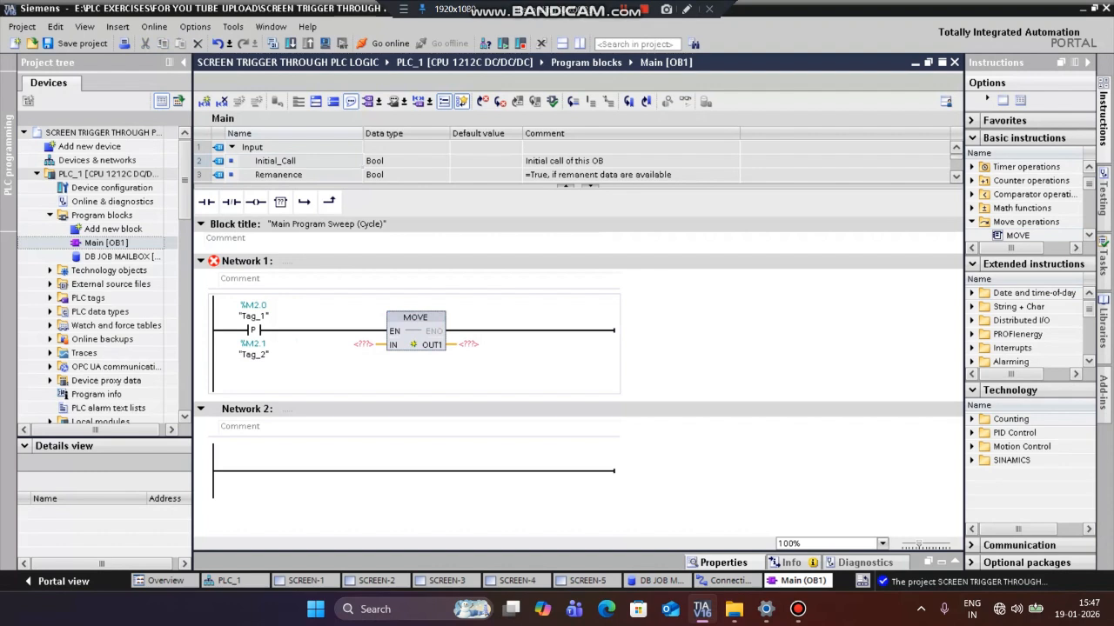
{"action": "left_click", "coordinate": [361, 344]}
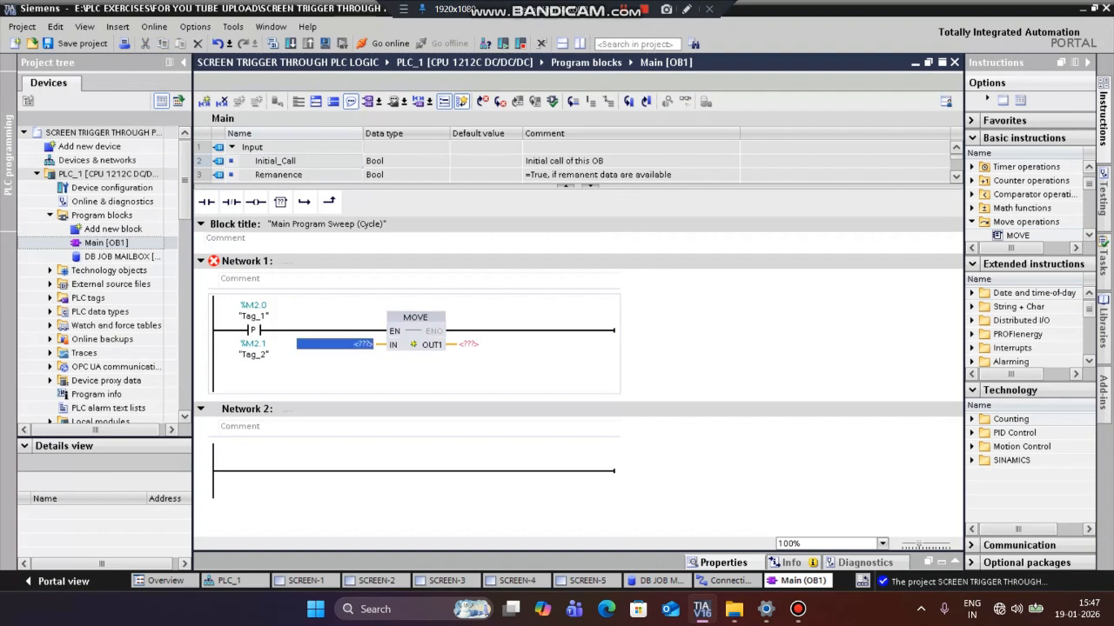
{"action": "type", "text": "51"}
{"action": "key", "text": "Return"}
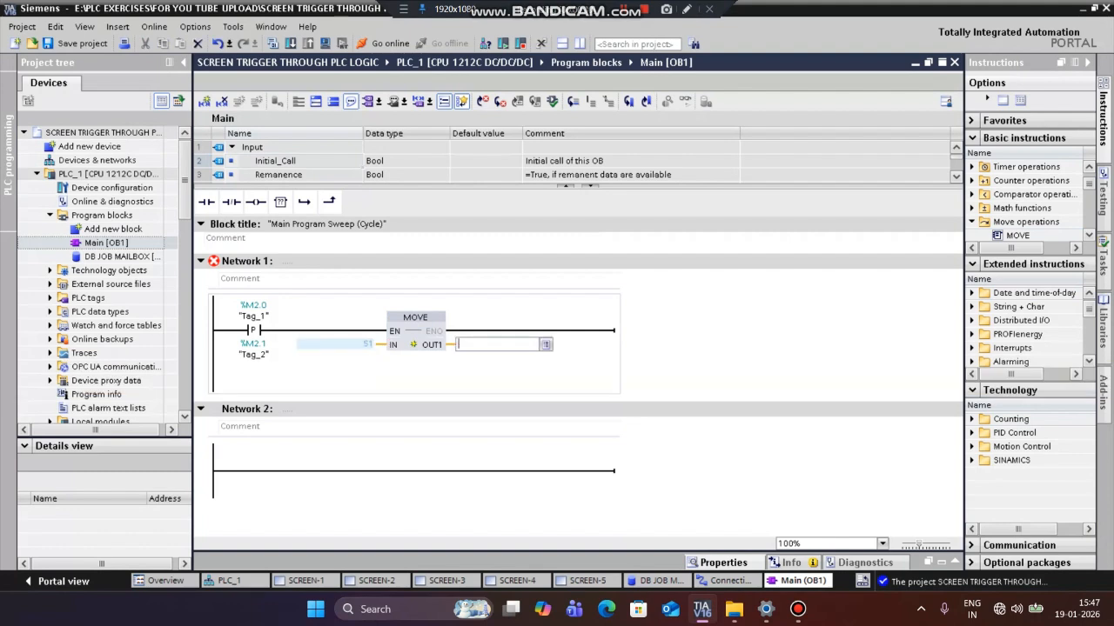
Assign "DB JOB MAILBOX".JOB_MAILBOX[0] to OUT1 of the MOVE instruction
{"action": "left_click", "coordinate": [545, 345]}
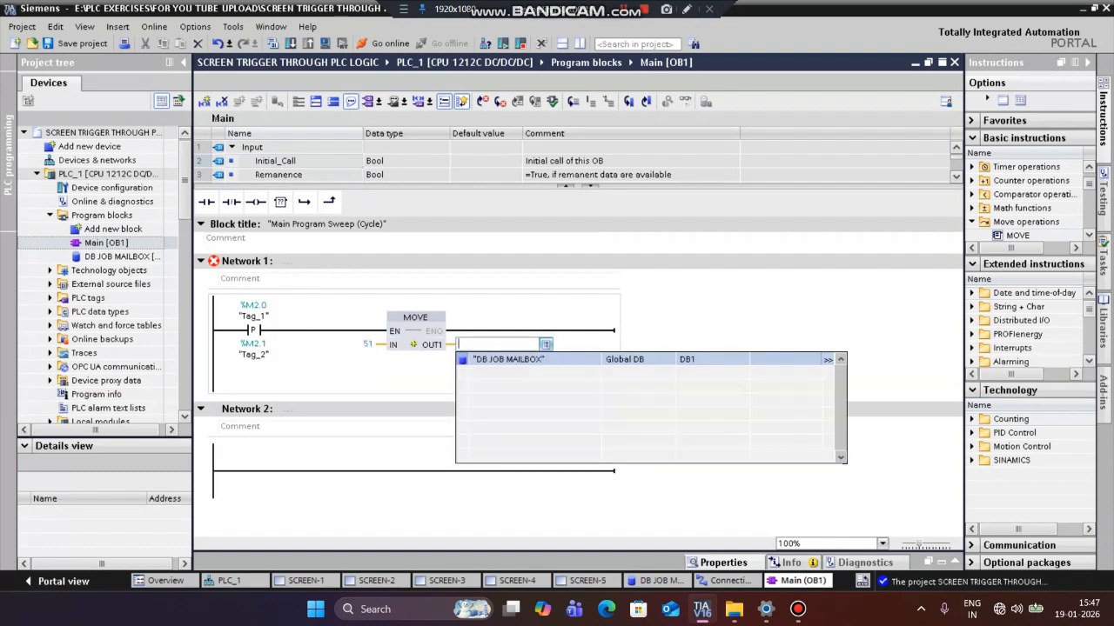
{"action": "key", "text": "Return"}
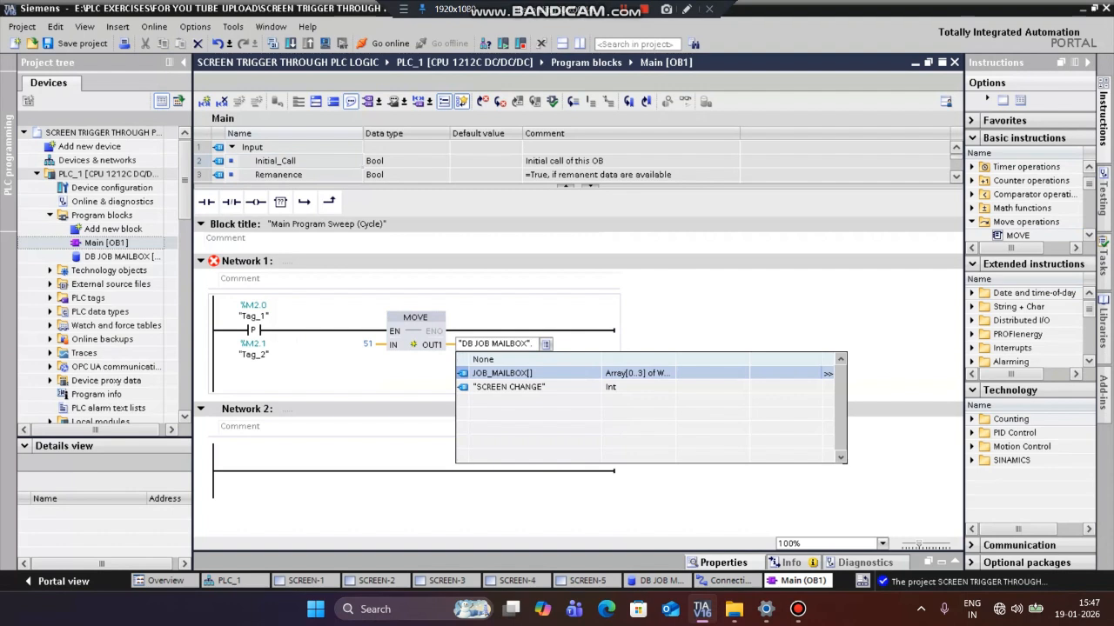
{"action": "key", "text": "Return"}
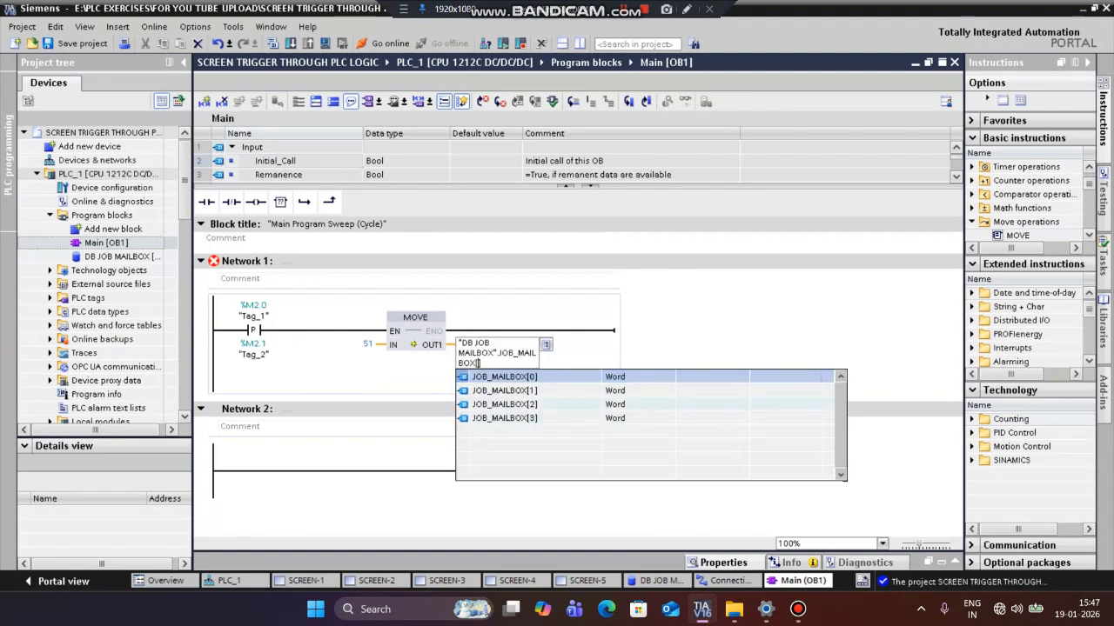
{"action": "key", "text": "Return"}
{"action": "key", "text": "Return"}
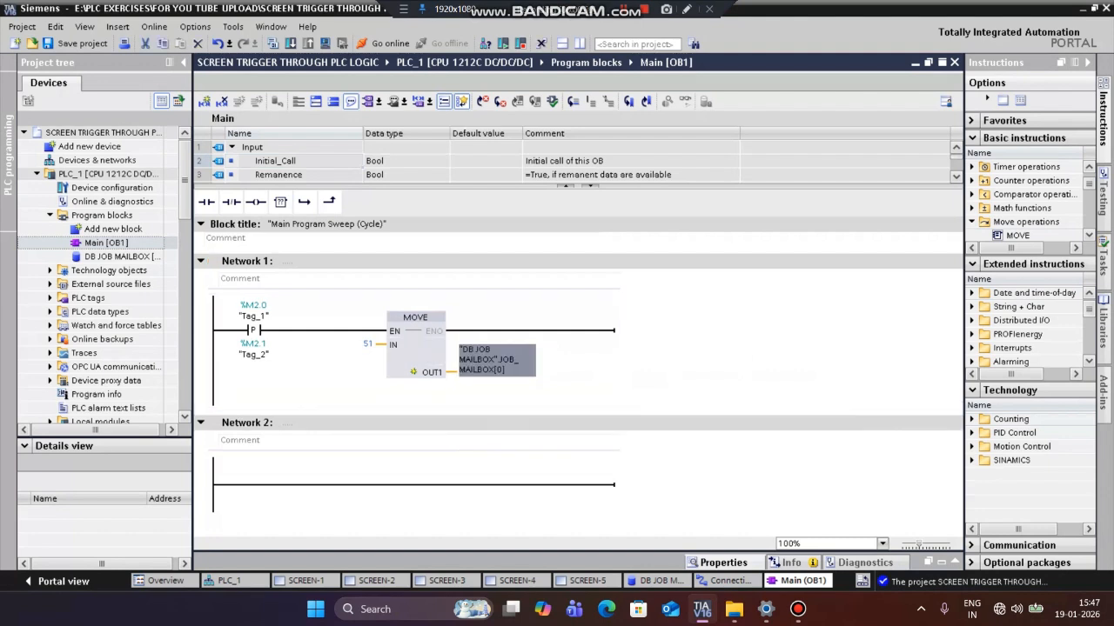
Open three parallel branches between the M2.0 edge contact and the MOVE instruction
{"action": "left_click", "coordinate": [327, 331]}
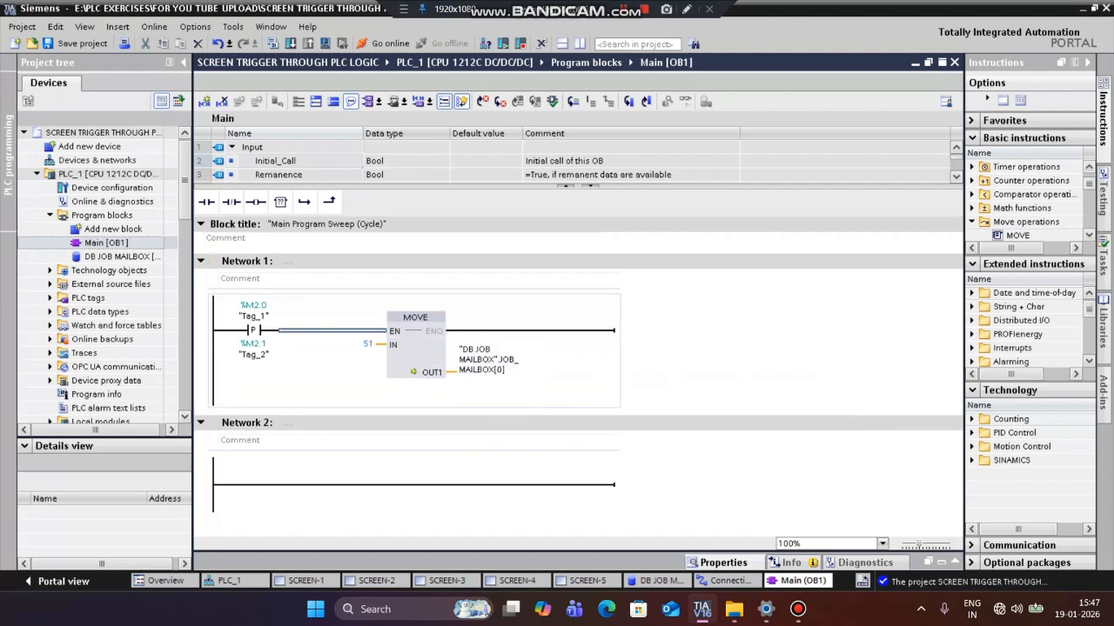
{"action": "left_click", "coordinate": [305, 201]}
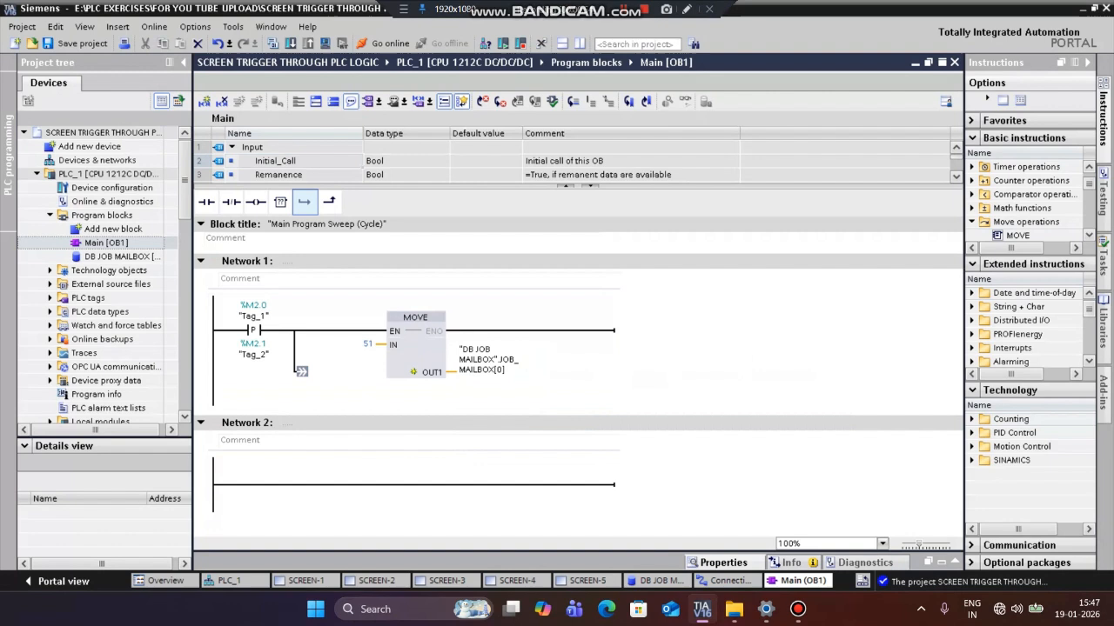
{"action": "left_click", "coordinate": [304, 202]}
{"action": "left_click", "coordinate": [305, 202]}
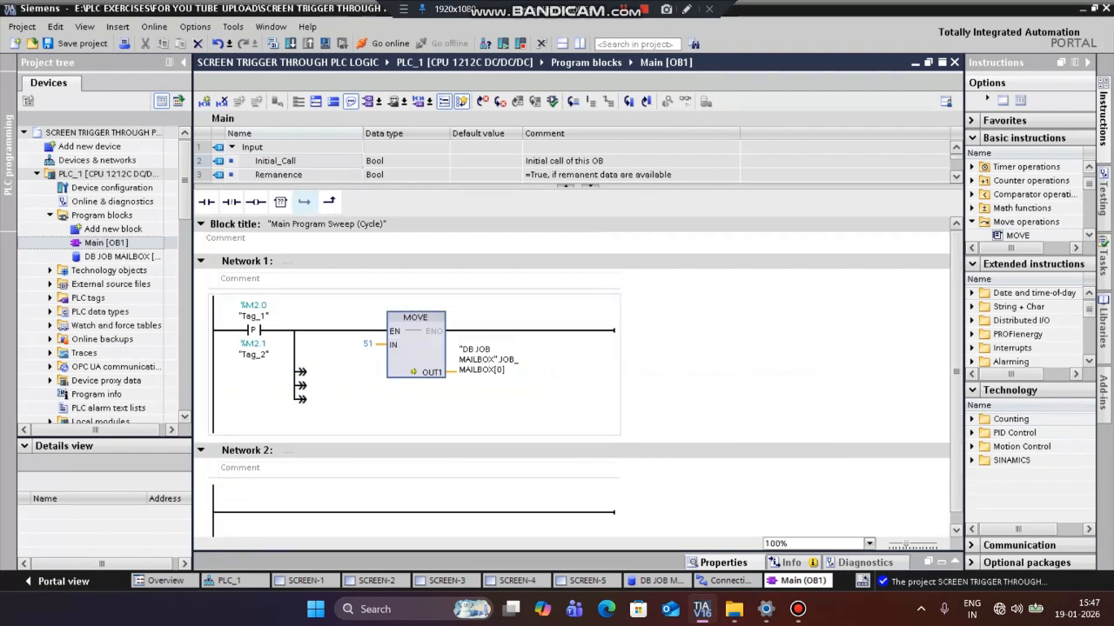
Copy the MOVE instruction and paste it into each of the three open branches
{"action": "right_click", "coordinate": [415, 353]}
{"action": "left_click", "coordinate": [452, 141]}
{"action": "right_click", "coordinate": [301, 372]}
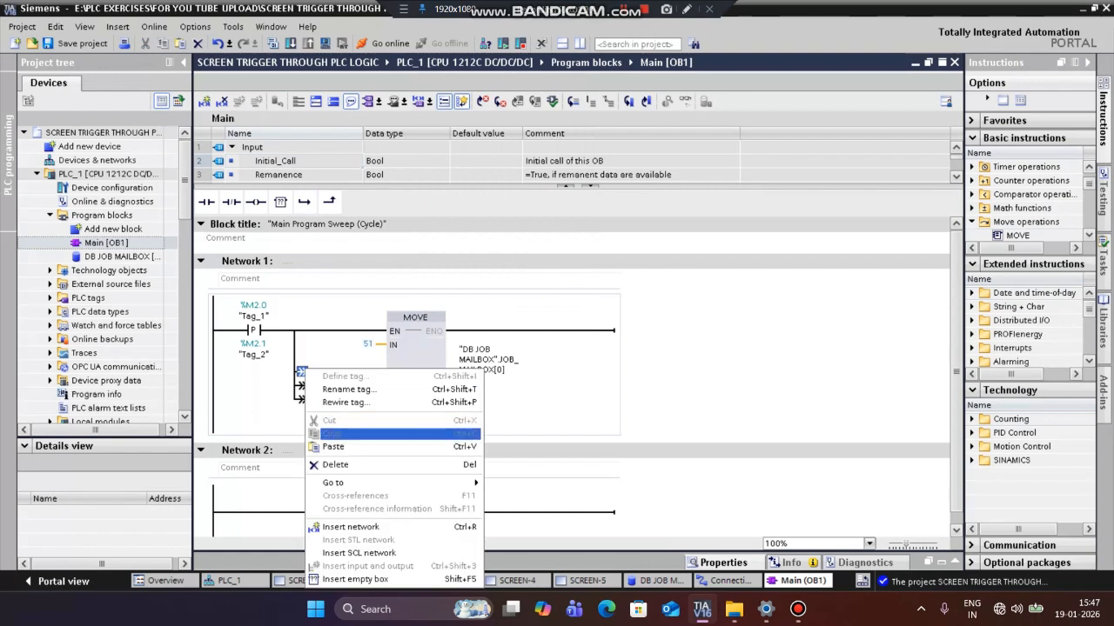
{"action": "left_click", "coordinate": [333, 447]}
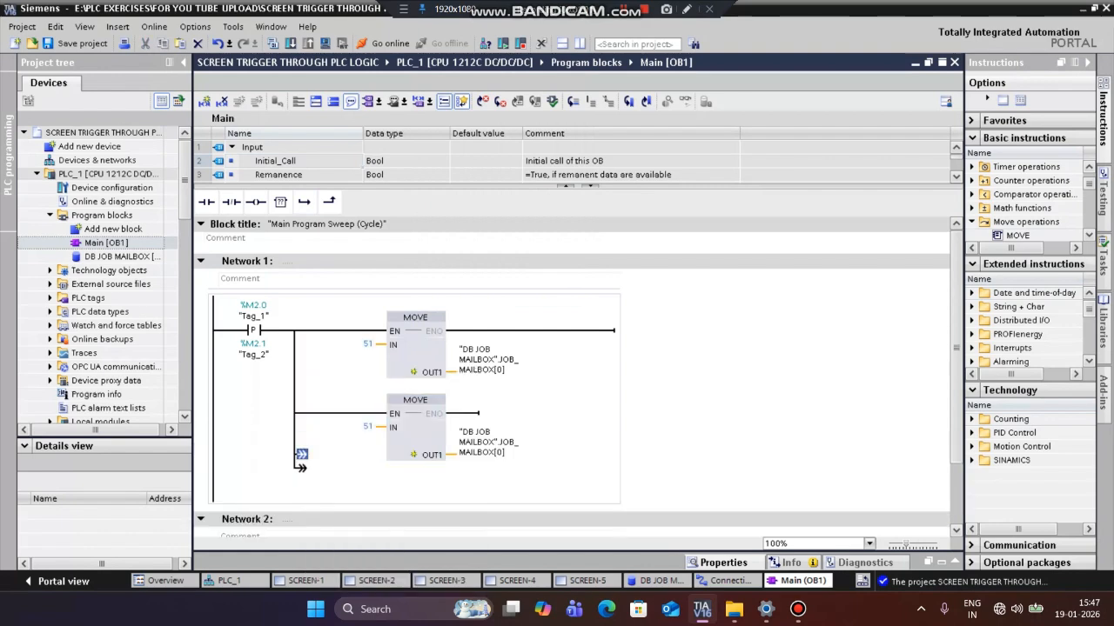
{"action": "right_click", "coordinate": [301, 454]}
{"action": "left_click", "coordinate": [335, 313]}
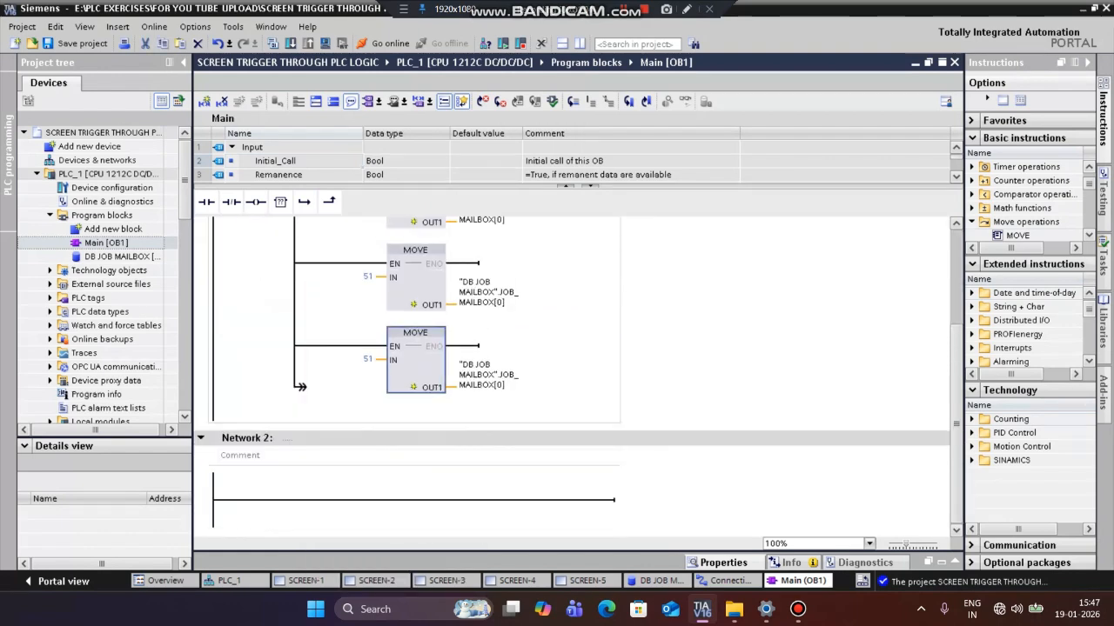
{"action": "right_click", "coordinate": [301, 386]}
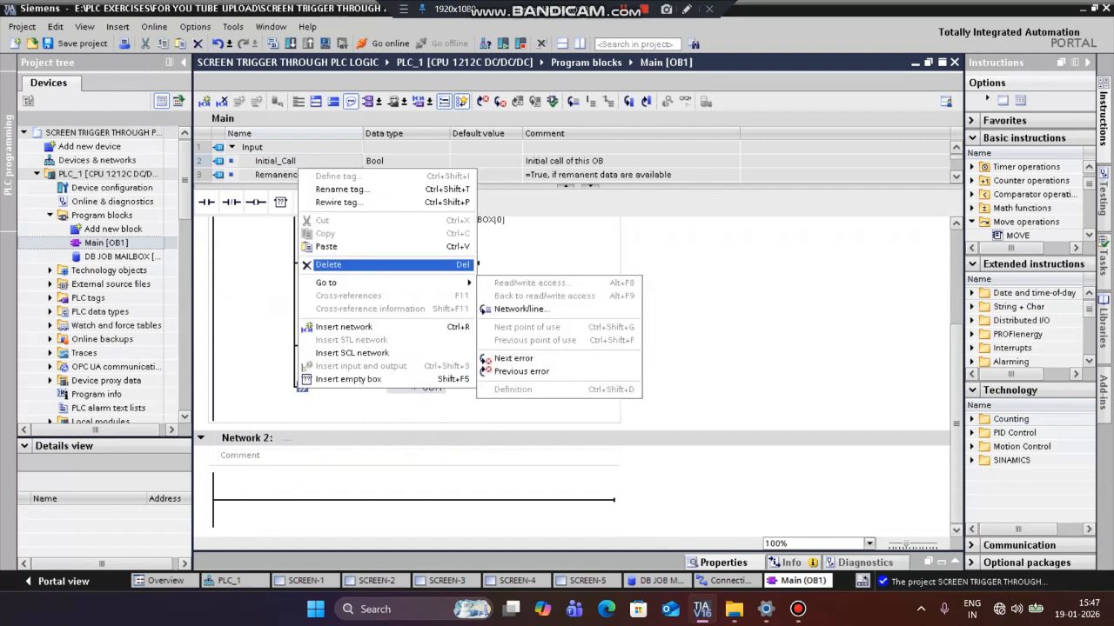
{"action": "left_click", "coordinate": [327, 246]}
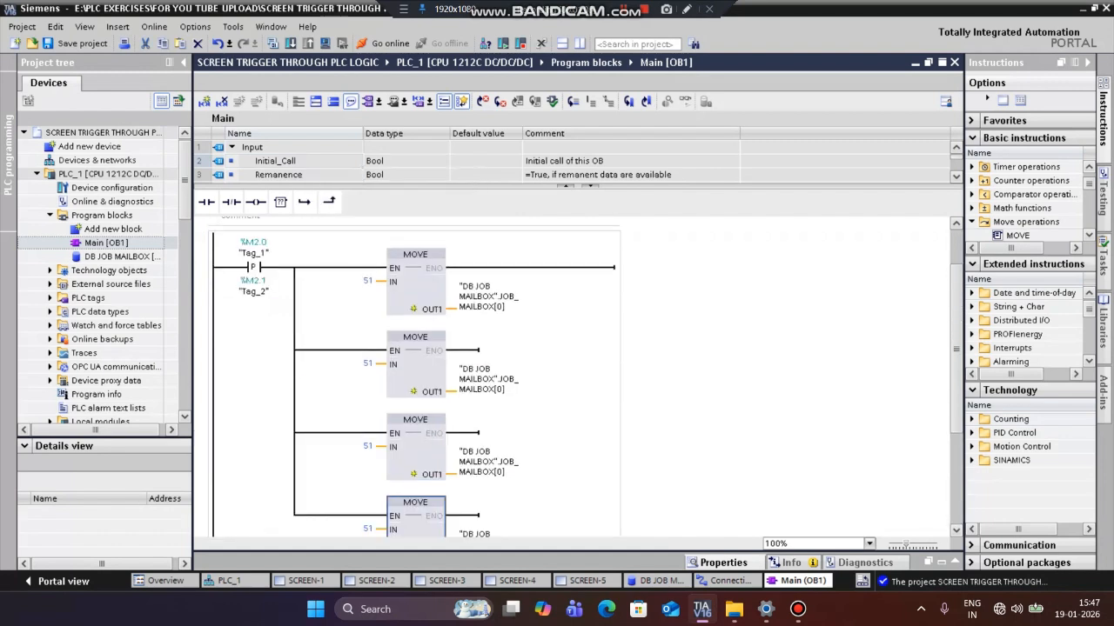
Set IN of the second MOVE instruction to "DB JOB MAILBOX"."SCREEN CHANGE"
{"action": "double_click", "coordinate": [366, 364]}
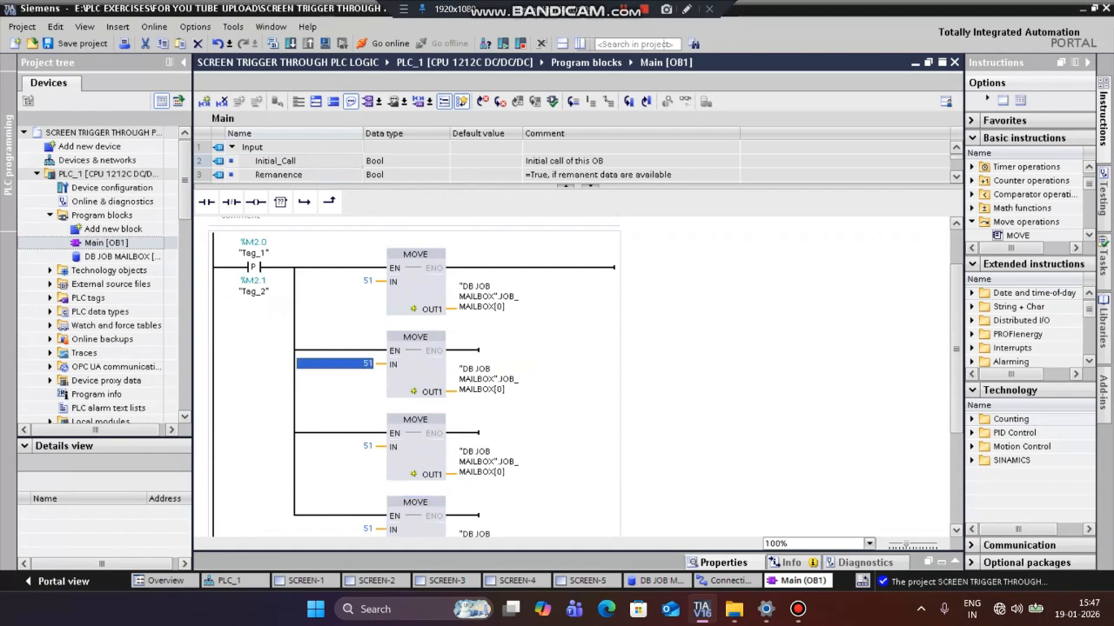
{"action": "left_click", "coordinate": [382, 364]}
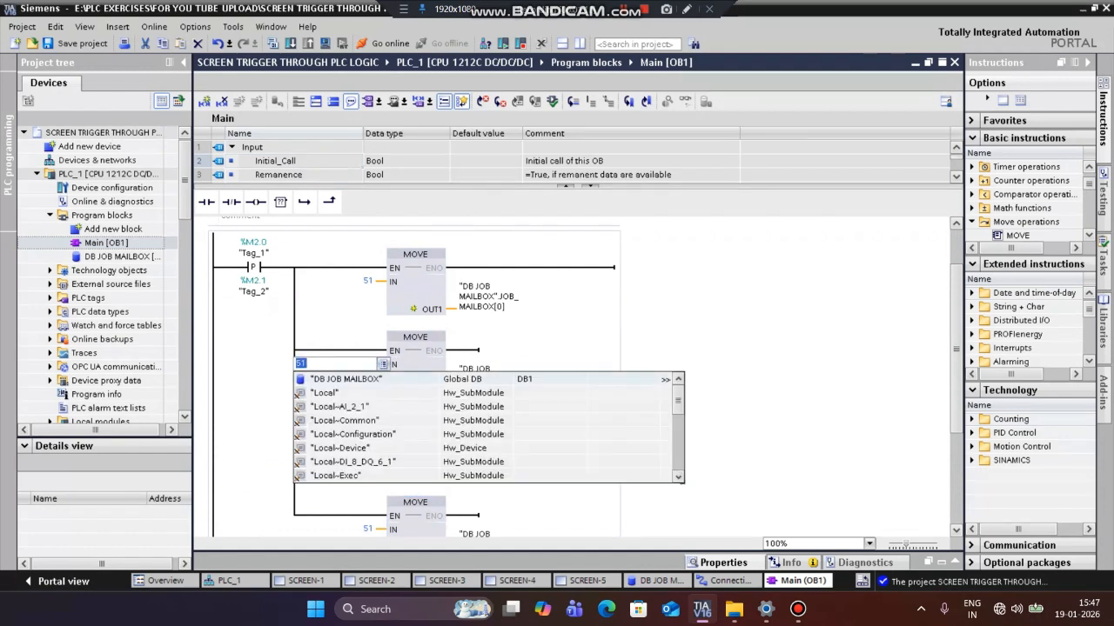
{"action": "left_click", "coordinate": [346, 379]}
{"action": "left_click", "coordinate": [346, 407]}
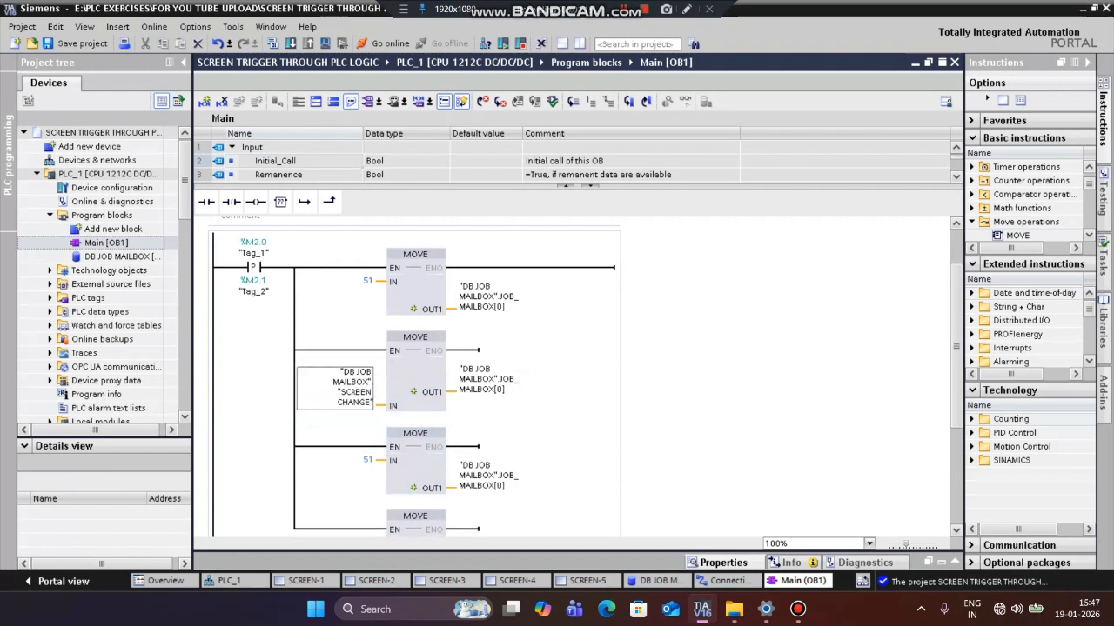
Set IN of the third and fourth MOVE instructions to 0
{"action": "scroll", "coordinate": [413, 374], "scroll_direction": "down", "scroll_amount": 2}
{"action": "left_click", "coordinate": [348, 373]}
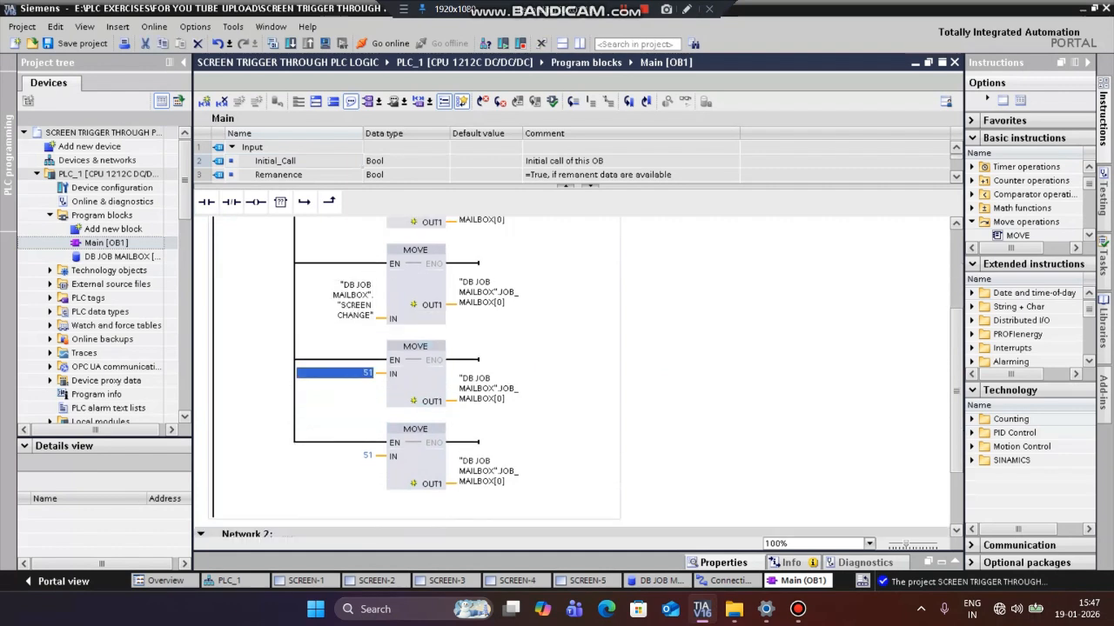
{"action": "type", "text": "0"}
{"action": "key", "text": "Return"}
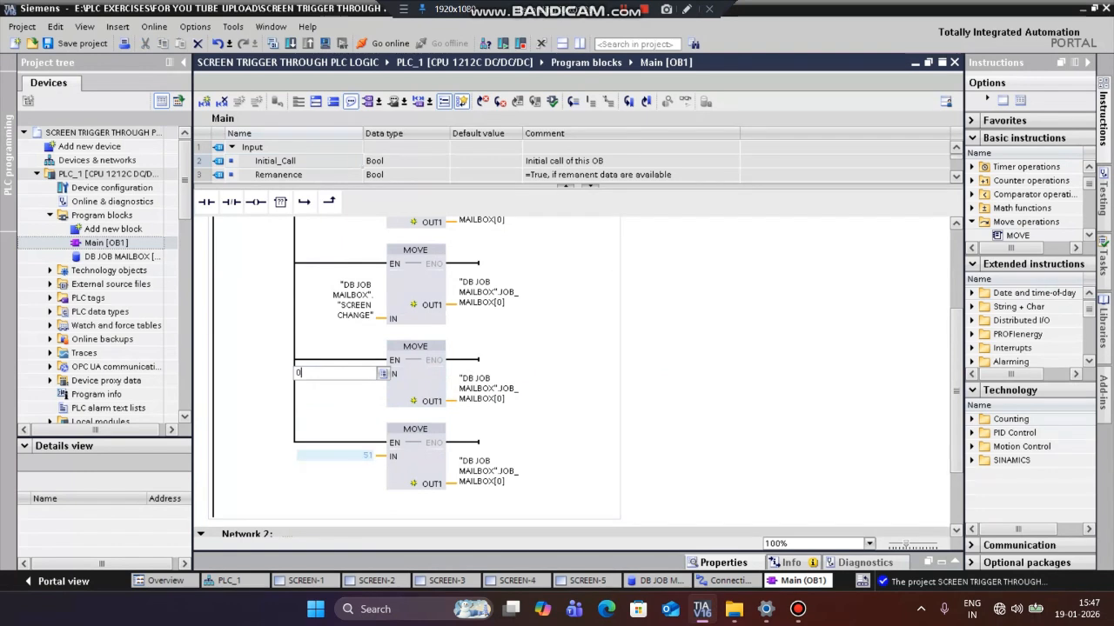
{"action": "type", "text": "0"}
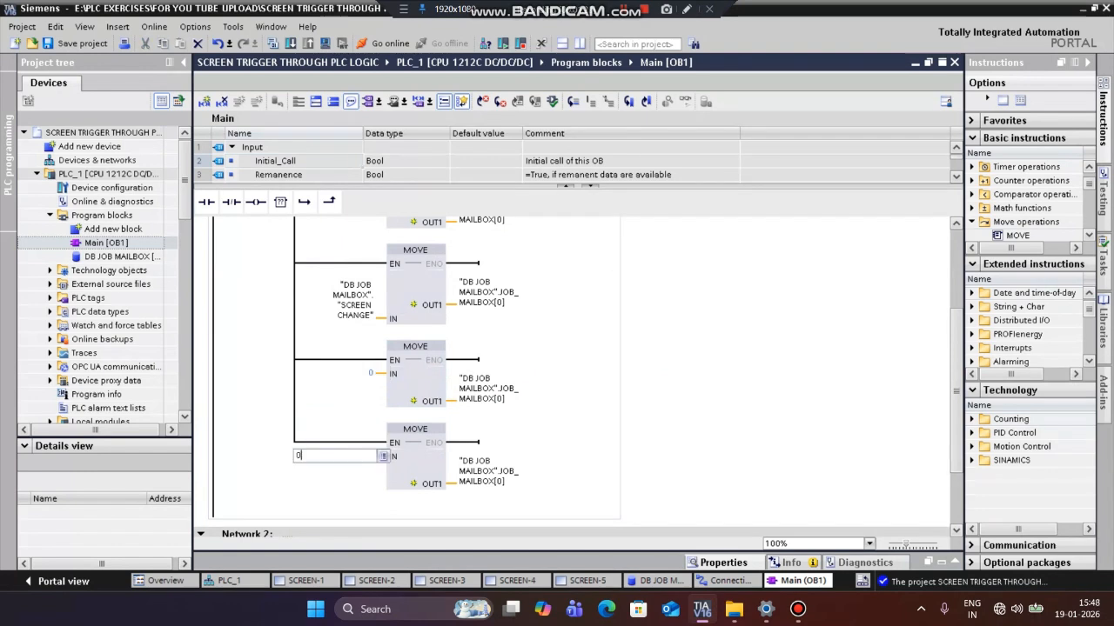
{"action": "key", "text": "Return"}
Change OUT1 of the second MOVE instruction to "DB JOB MAILBOX".JOB_MAILBOX[1]
{"action": "scroll", "coordinate": [497, 442], "scroll_direction": "up", "scroll_amount": 3}
{"action": "left_click", "coordinate": [497, 443]}
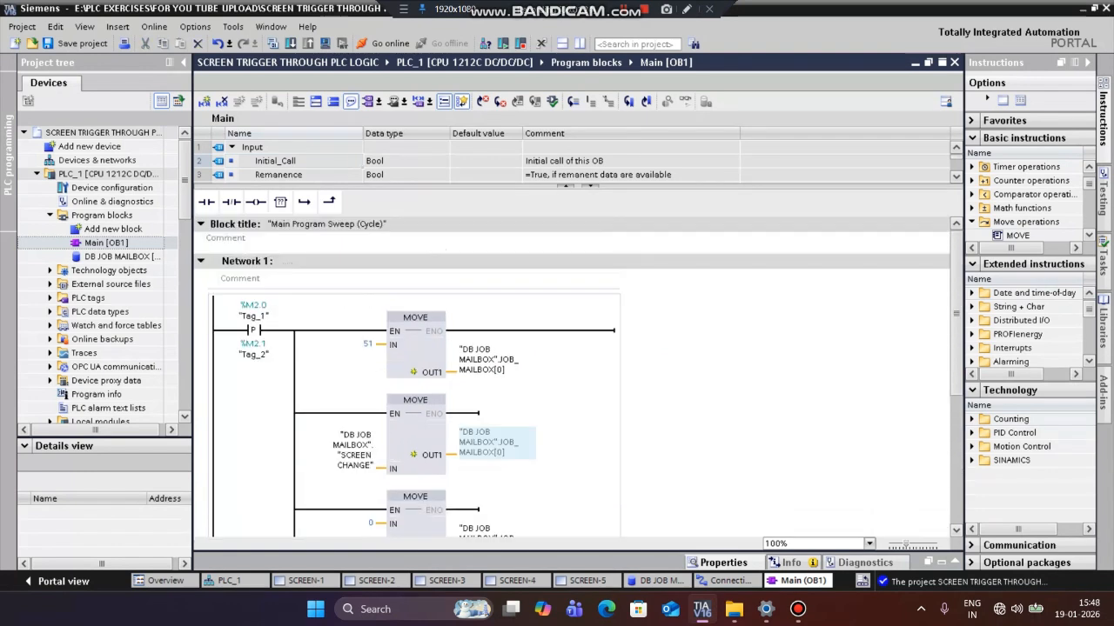
{"action": "double_click", "coordinate": [497, 442]}
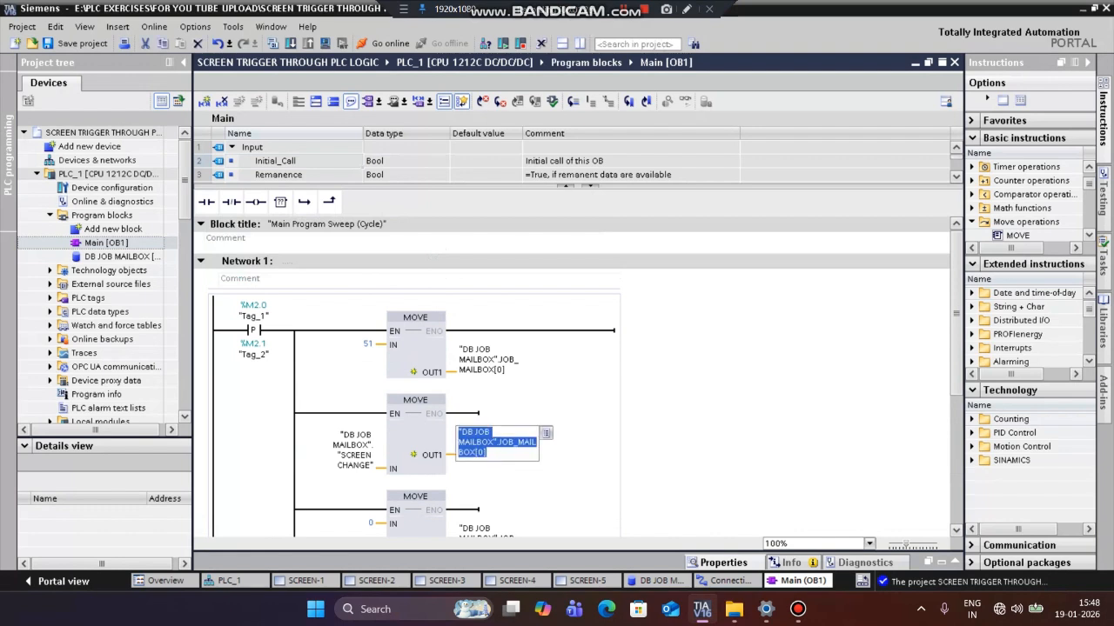
{"action": "left_click", "coordinate": [546, 432]}
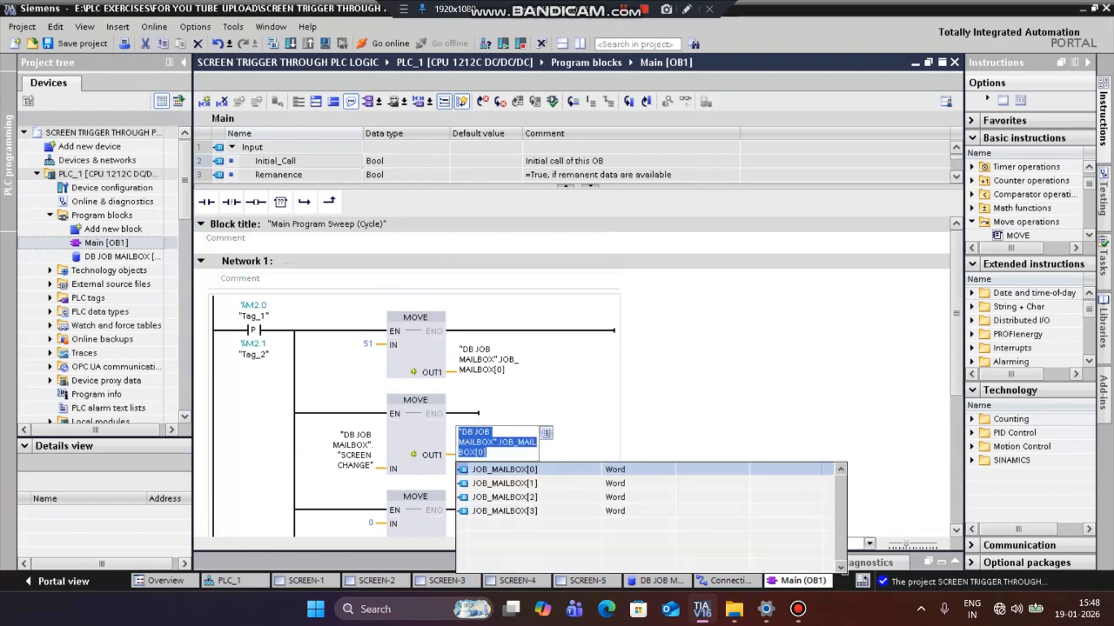
{"action": "left_click", "coordinate": [504, 484]}
{"action": "key", "text": "Return"}
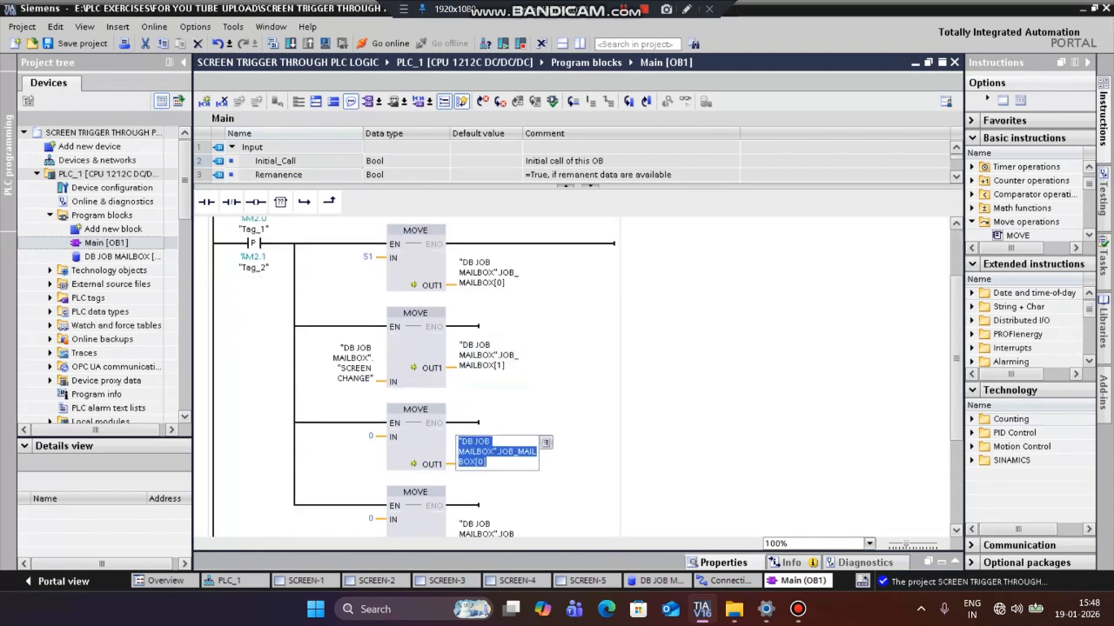
Set OUT1 of the third and fourth MOVE instructions to "DB JOB MAILBOX".JOB_MAILBOX[2] and "DB JOB MAILBOX".JOB_MAILBOX[3]
{"action": "left_click", "coordinate": [546, 443]}
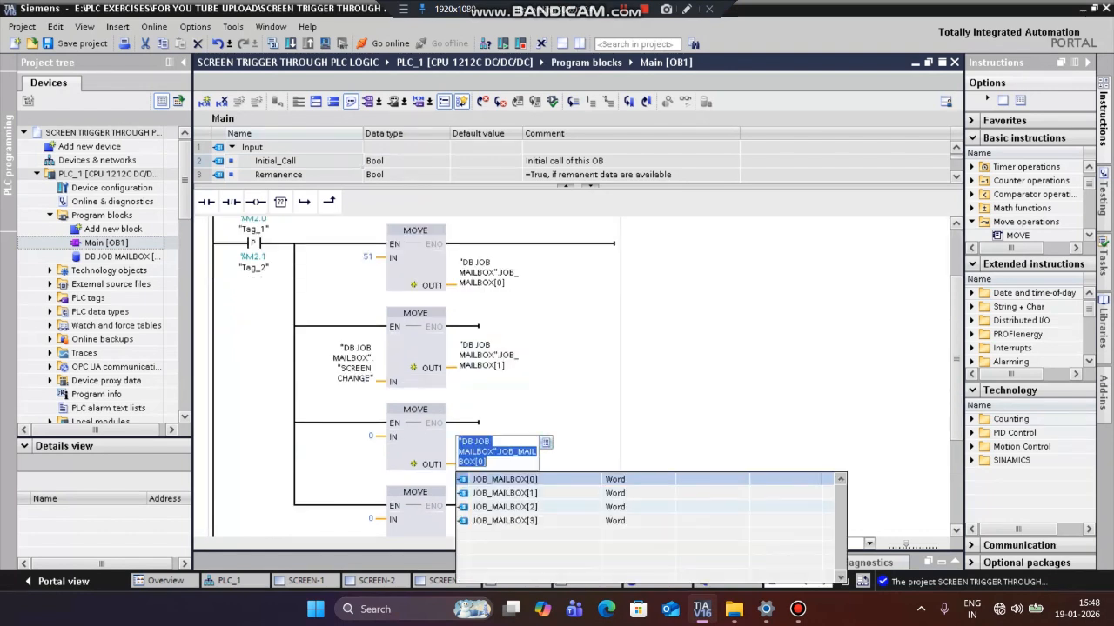
{"action": "left_click", "coordinate": [504, 508]}
{"action": "key", "text": "Return"}
{"action": "scroll", "coordinate": [505, 487], "scroll_direction": "down", "scroll_amount": 2}
{"action": "double_click", "coordinate": [496, 376]}
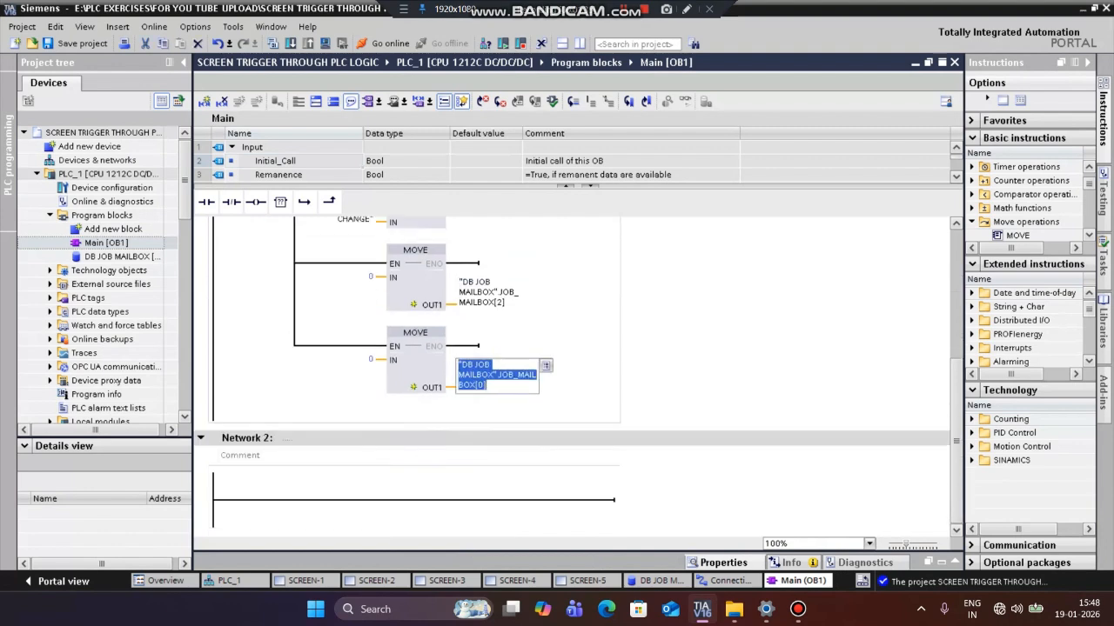
{"action": "left_click", "coordinate": [547, 366]}
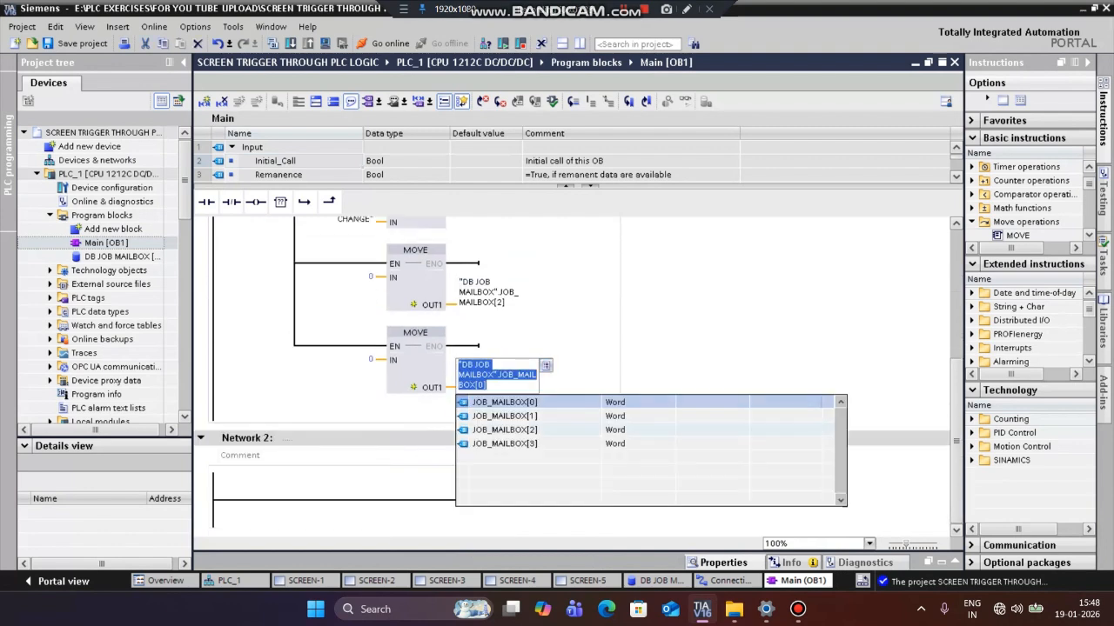
{"action": "key", "text": "Return"}
{"action": "scroll", "coordinate": [574, 374], "scroll_direction": "up", "scroll_amount": 5}
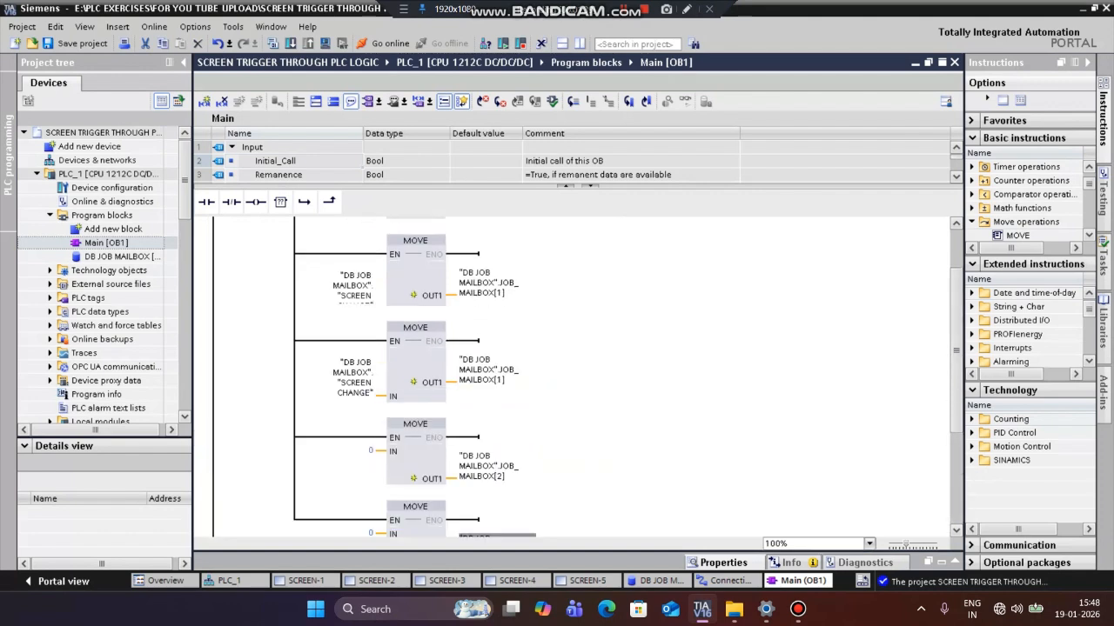
{"action": "scroll", "coordinate": [574, 375], "scroll_direction": "down", "scroll_amount": 4}
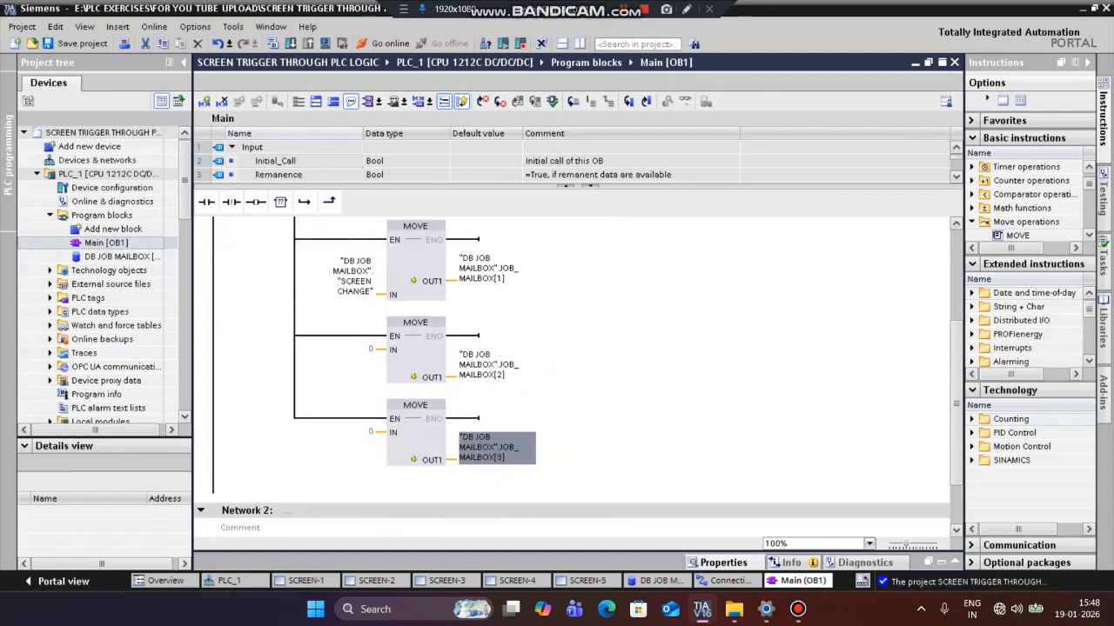
{"action": "scroll", "coordinate": [574, 374], "scroll_direction": "up", "scroll_amount": 4}
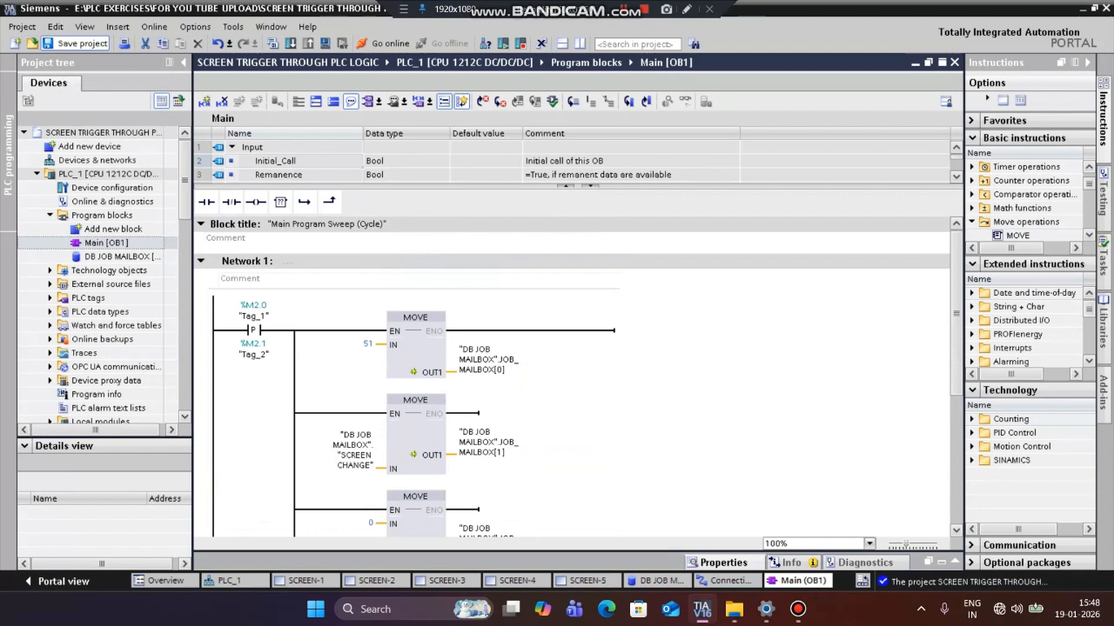
Compile the PLC program with Main [OB1], close the compile results and review the four MOVE branches in Network 1
{"action": "left_click", "coordinate": [272, 43]}
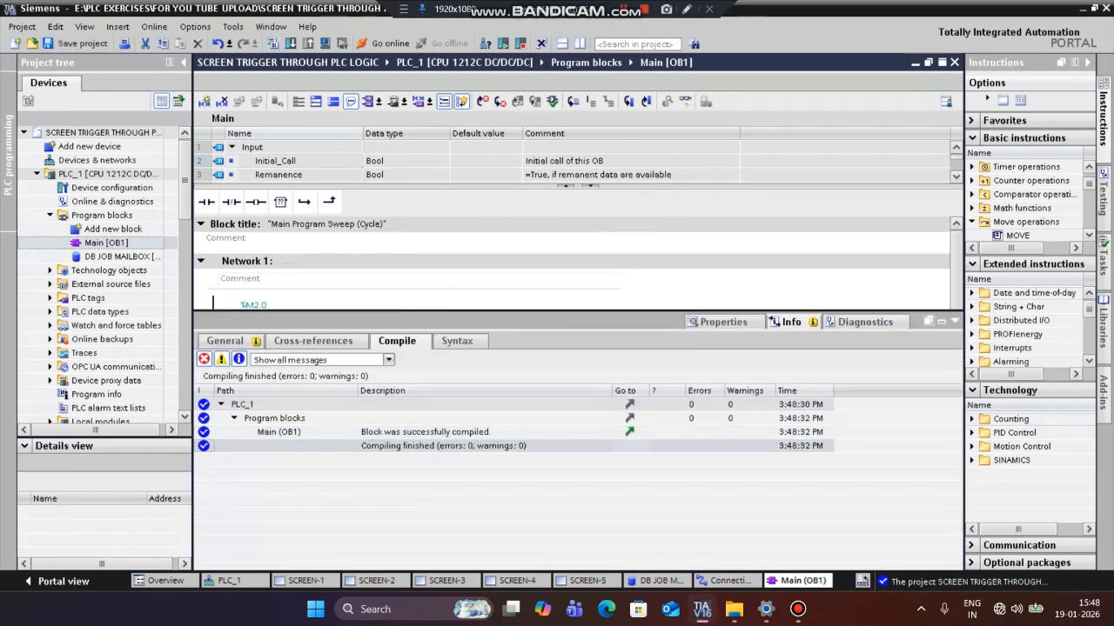
{"action": "left_click", "coordinate": [942, 321]}
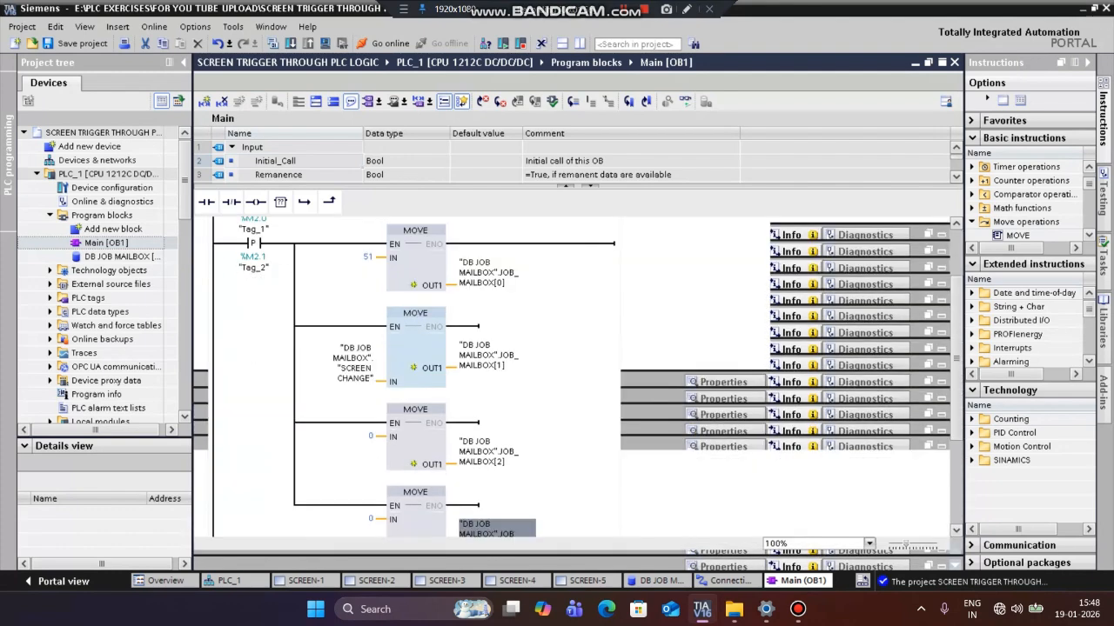
{"action": "scroll", "coordinate": [426, 357], "scroll_direction": "down", "scroll_amount": 1}
{"action": "scroll", "coordinate": [491, 365], "scroll_direction": "up", "scroll_amount": 1}
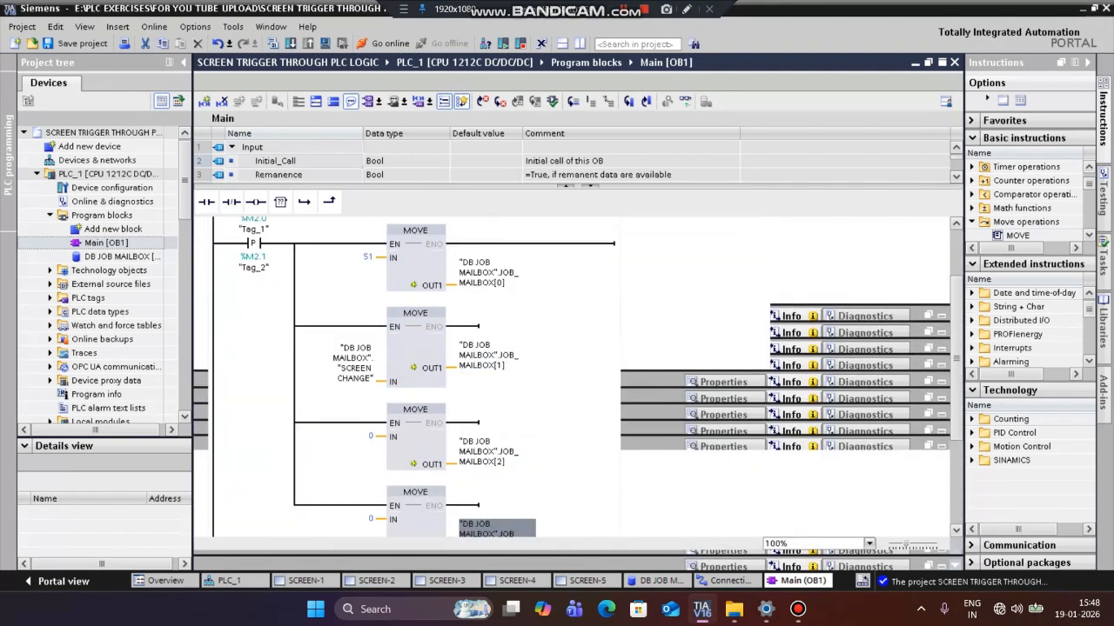
{"action": "scroll", "coordinate": [101, 366], "scroll_direction": "down", "scroll_amount": 6}
{"action": "scroll", "coordinate": [105, 270], "scroll_direction": "down", "scroll_amount": 1}
Open the HMI screen SCREEN-1 and place a wide button below its title, toward the left side
{"action": "double_click", "coordinate": [104, 229]}
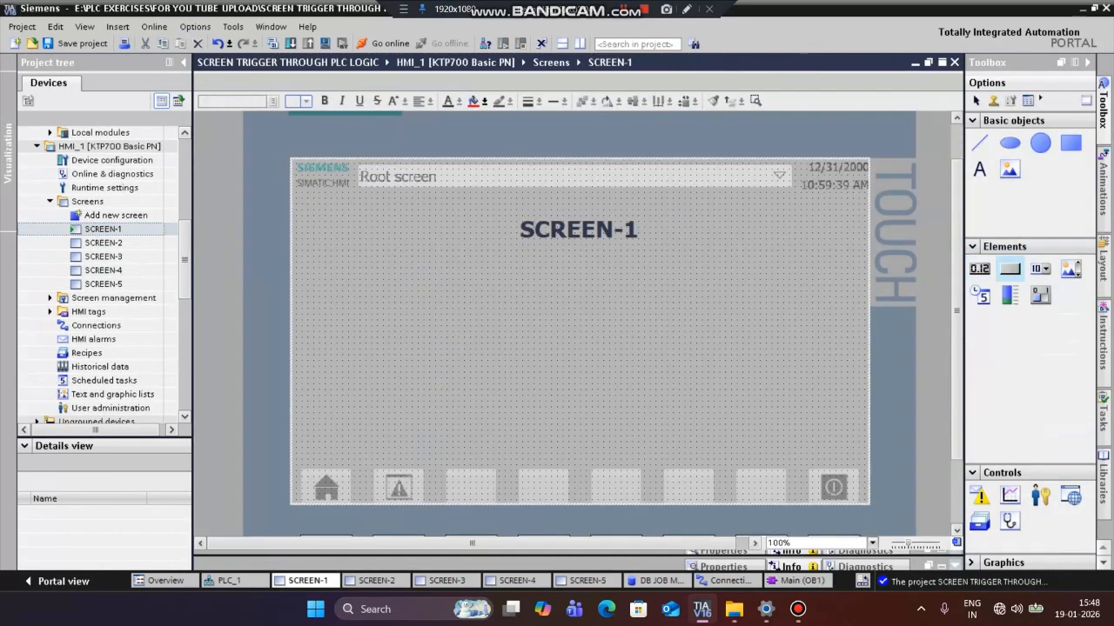
{"action": "left_click_drag", "start_coordinate": [1009, 269], "coordinate": [387, 263]}
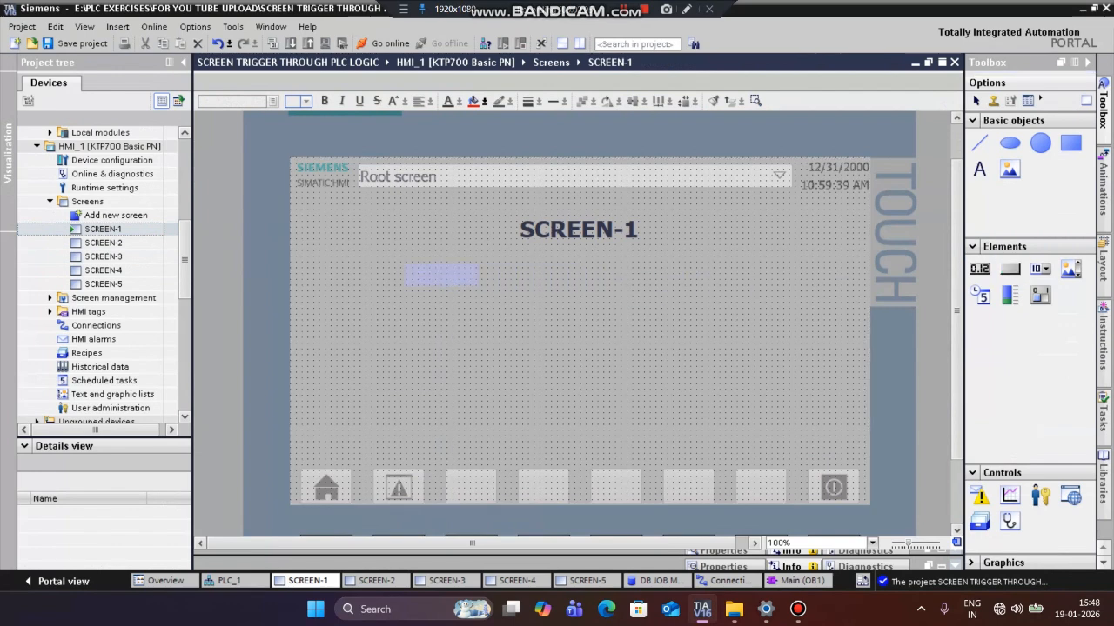
{"action": "left_click_drag", "start_coordinate": [514, 284], "coordinate": [520, 286]}
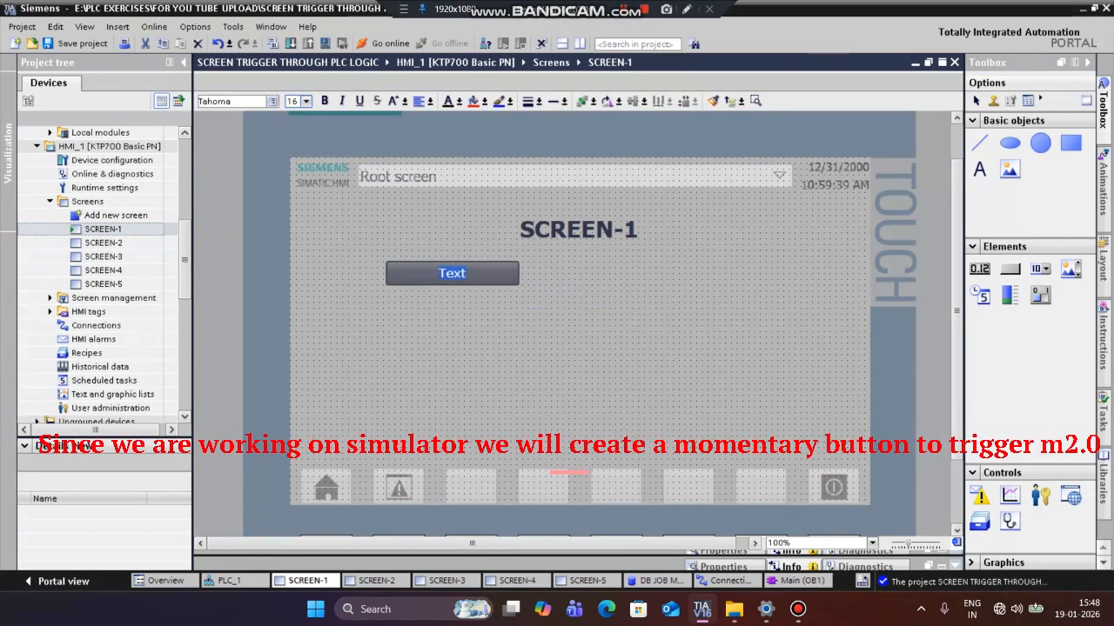
Add the SetBitWhileKeyPressed function to the Press event of the new button on SCREEN-1
{"action": "right_click", "coordinate": [482, 273]}
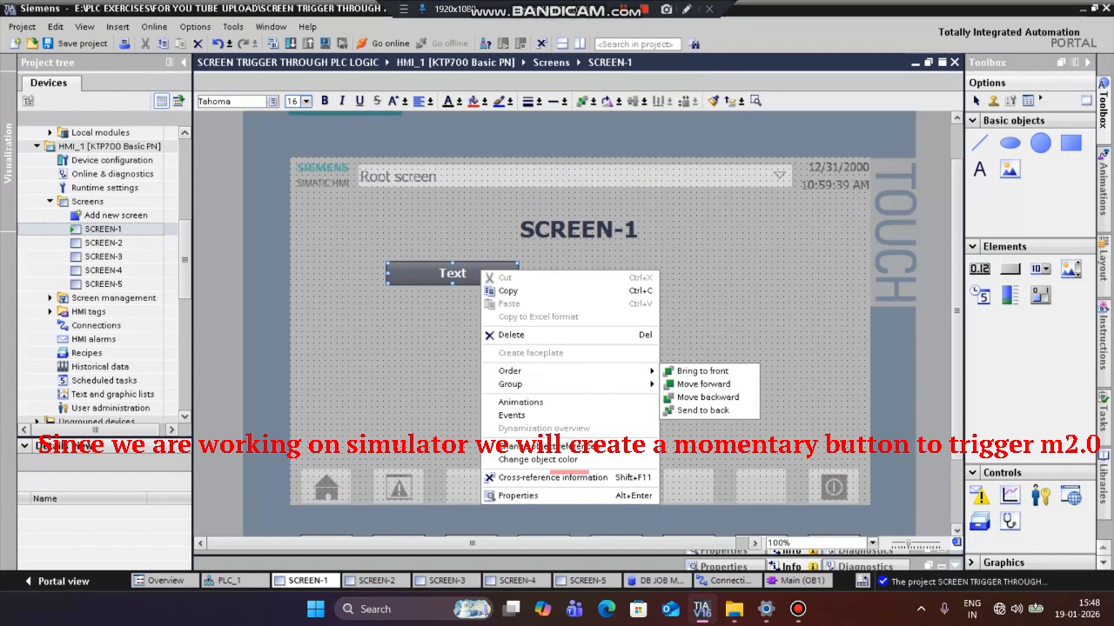
{"action": "left_click", "coordinate": [520, 495]}
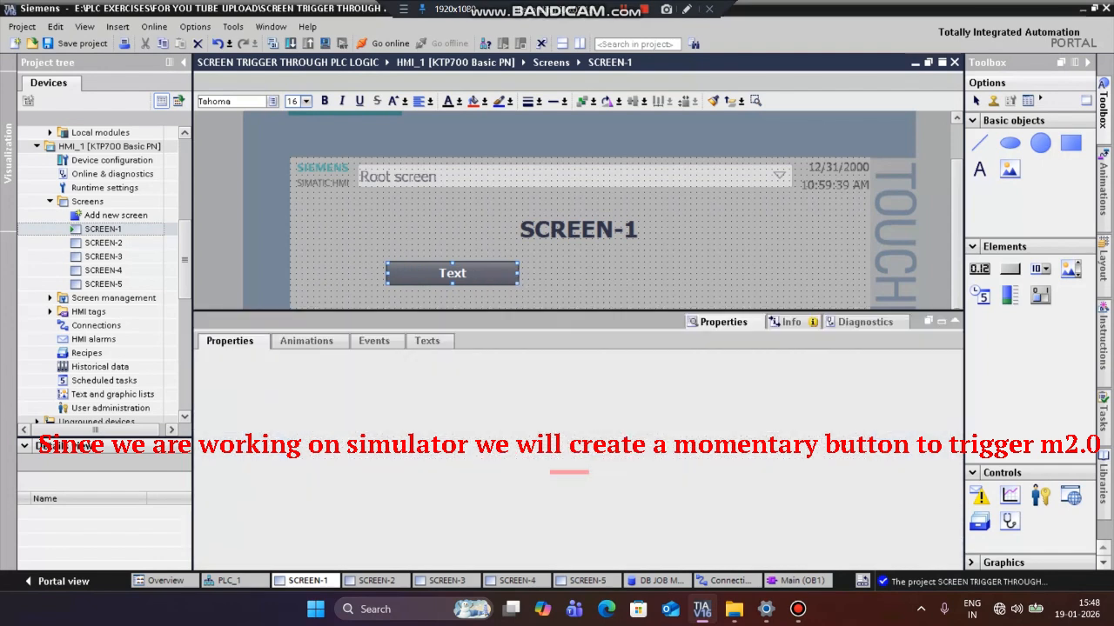
{"action": "left_click", "coordinate": [373, 341]}
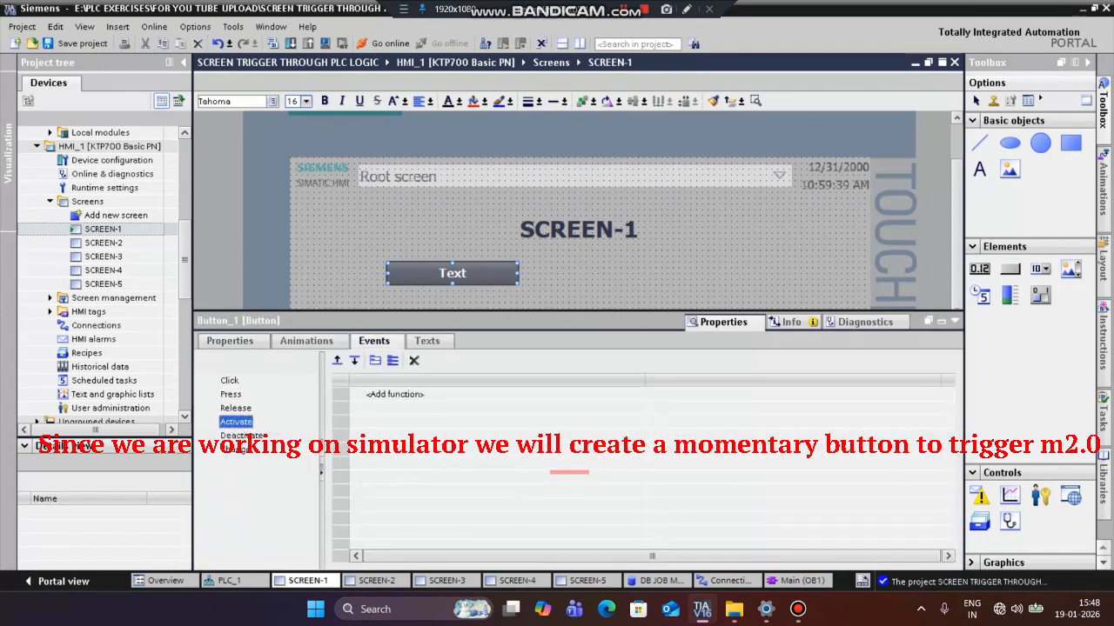
{"action": "left_click", "coordinate": [231, 395]}
{"action": "double_click", "coordinate": [395, 395]}
{"action": "type", "text": "SET"}
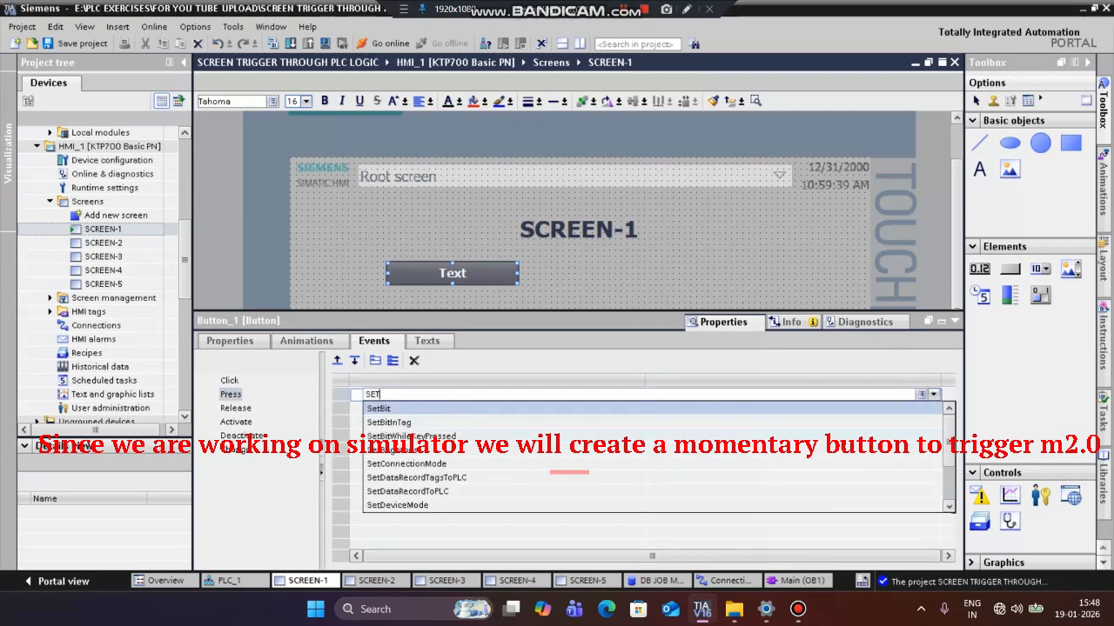
{"action": "left_click", "coordinate": [411, 435]}
Assign Tag_1 from PLC_1's default tag table as the Tag (Input/output) of the button's SetBitWhileKeyPressed function
{"action": "left_click", "coordinate": [870, 408]}
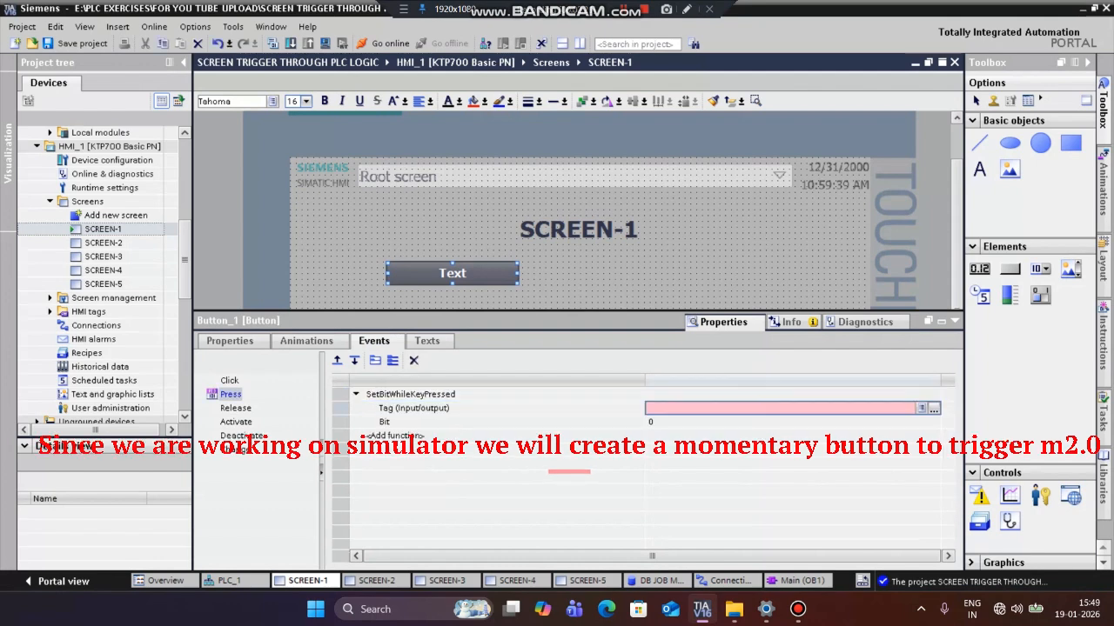
{"action": "left_click", "coordinate": [933, 408]}
{"action": "left_click", "coordinate": [934, 408]}
{"action": "left_click", "coordinate": [934, 408]}
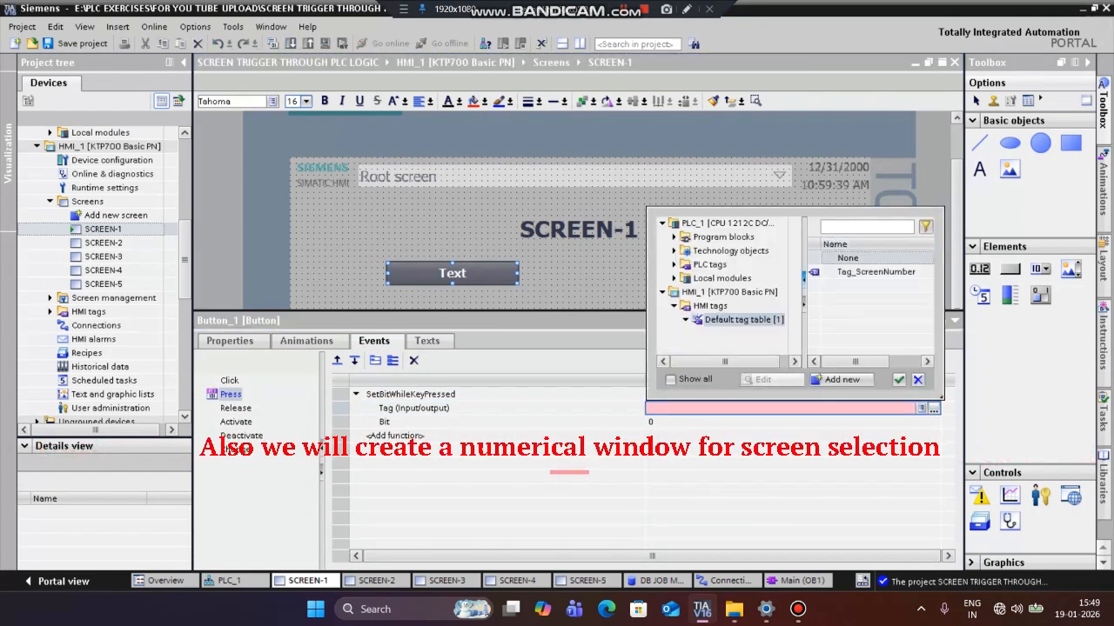
{"action": "left_click", "coordinate": [673, 264]}
{"action": "left_click", "coordinate": [739, 278]}
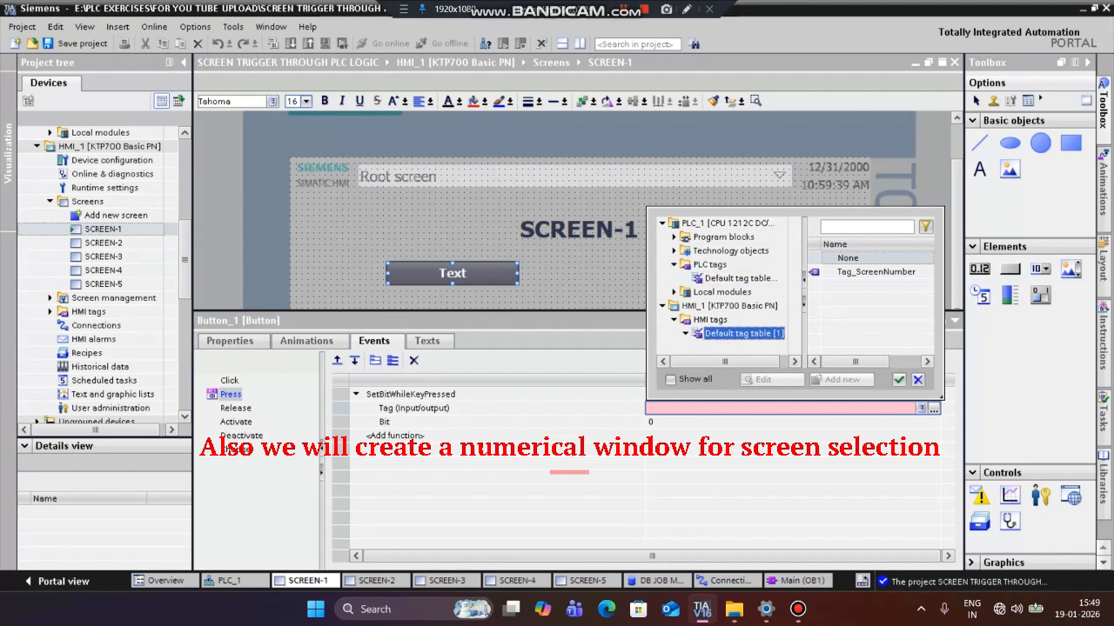
{"action": "mouse_move", "coordinate": [859, 362]}
{"action": "left_mouse_down"}
{"action": "mouse_move", "coordinate": [883, 362]}
{"action": "mouse_move", "coordinate": [858, 362]}
{"action": "left_mouse_up"}
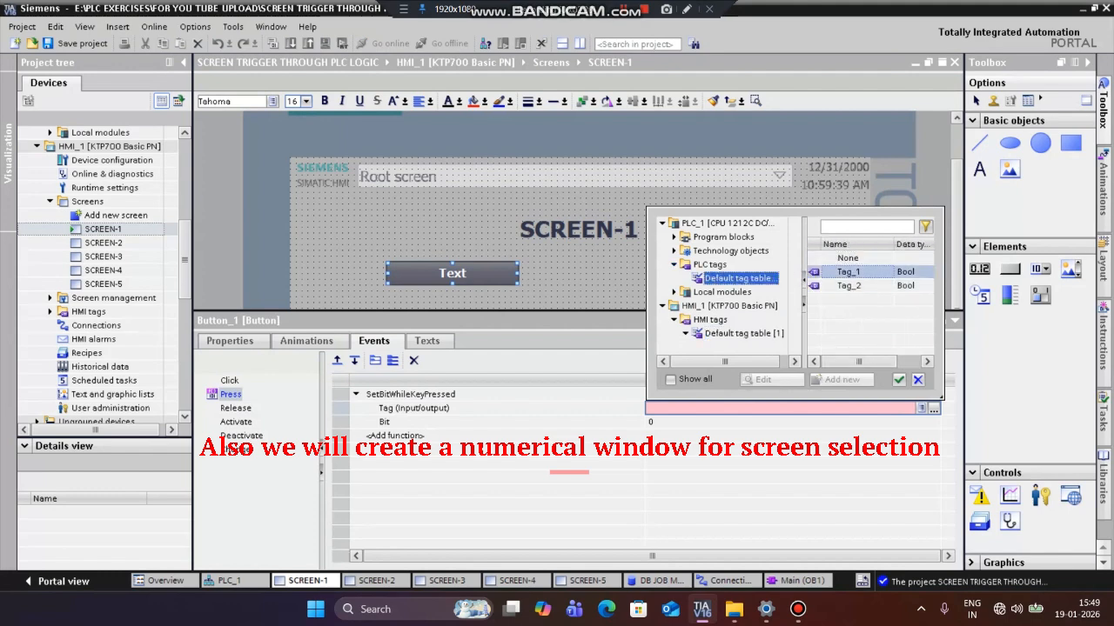
{"action": "double_click", "coordinate": [849, 271]}
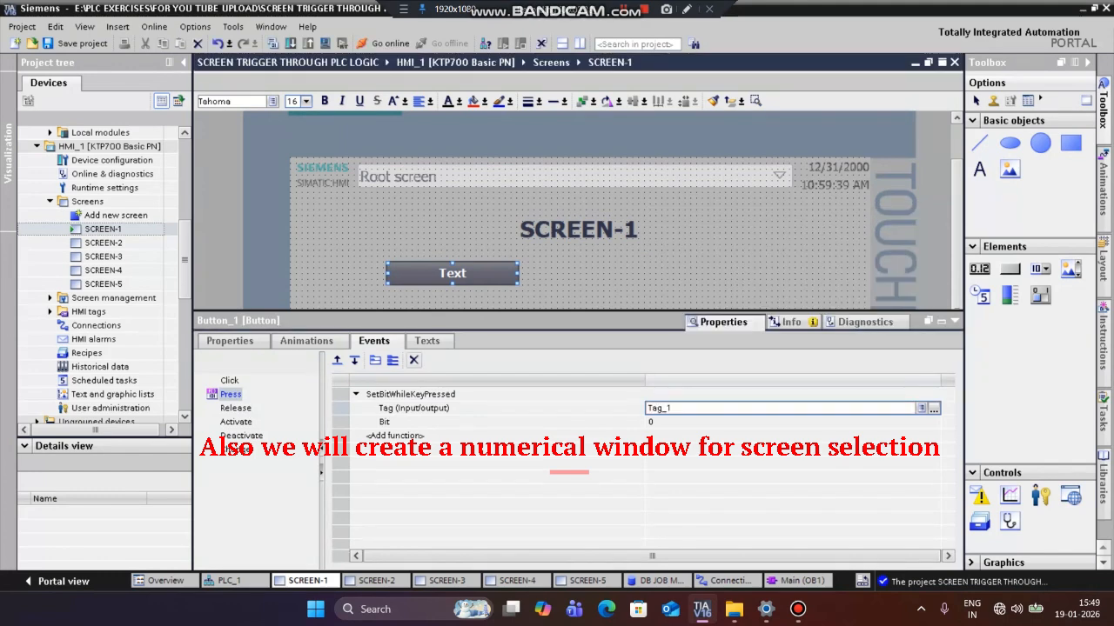
Change the button's Text OFF label to SCREEN TRIGGER
{"action": "left_click", "coordinate": [426, 340]}
{"action": "double_click", "coordinate": [261, 390]}
{"action": "type", "text": "SCREEN"}
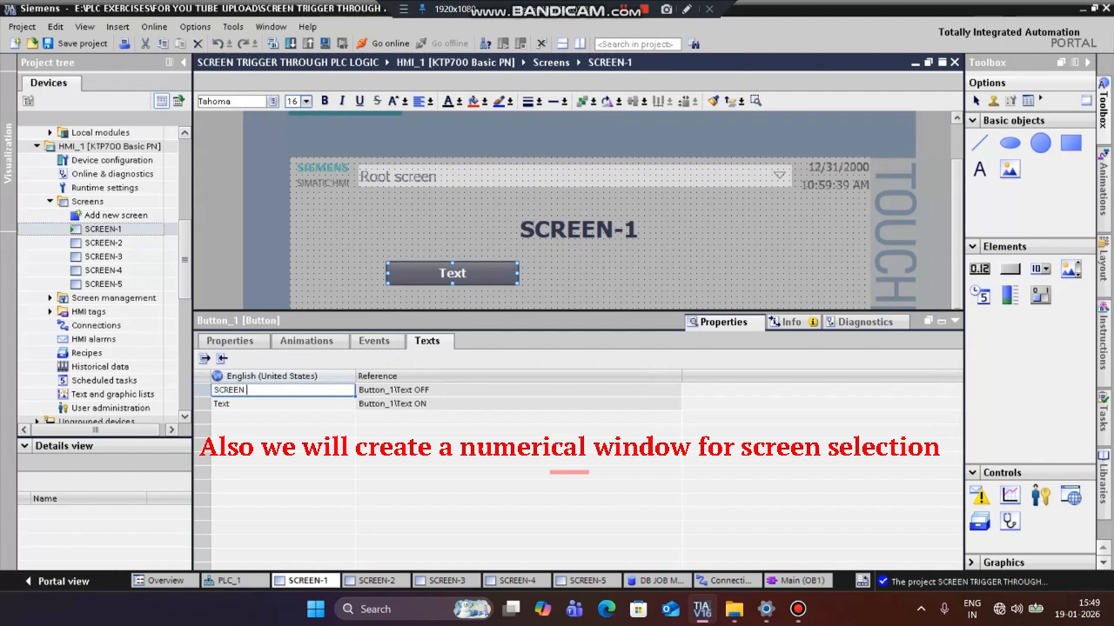
{"action": "type", "text": " TRIGGER"}
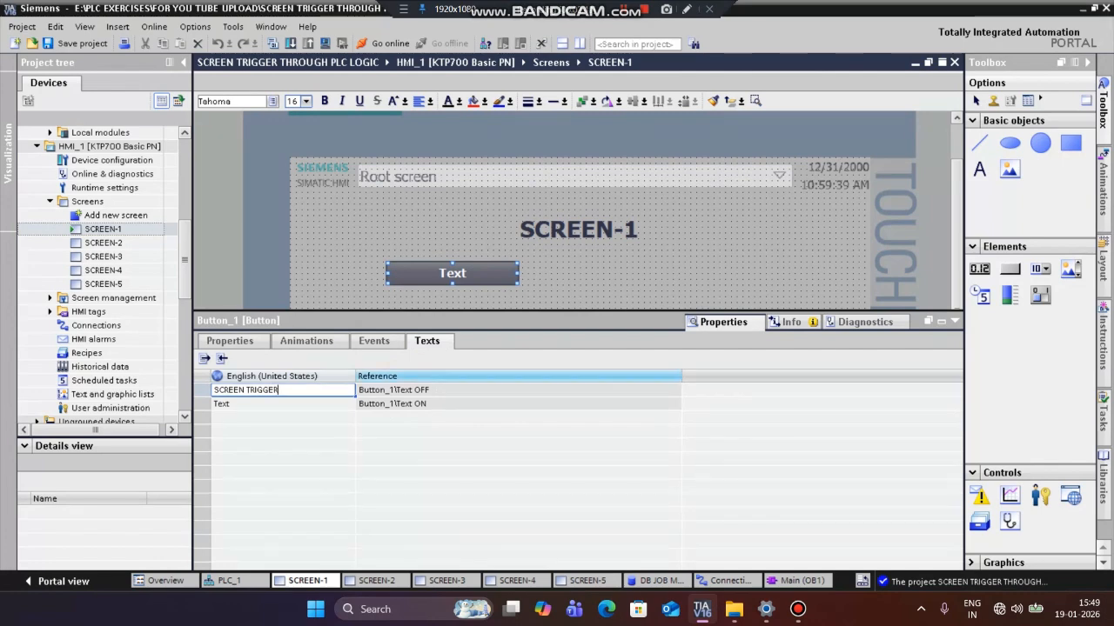
{"action": "left_click", "coordinate": [495, 280]}
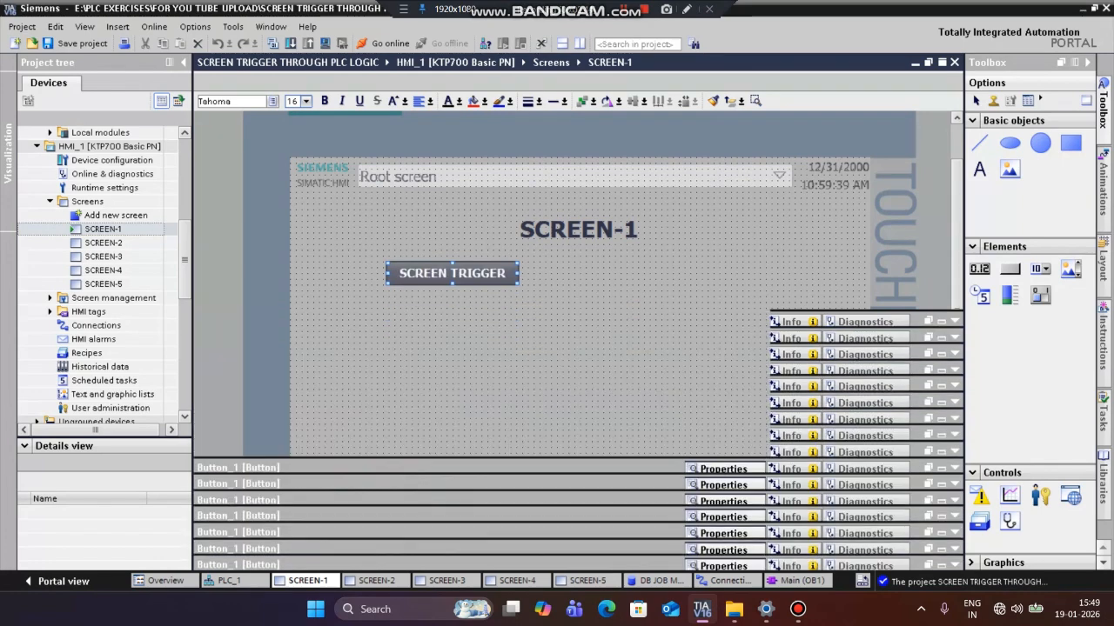
{"action": "left_click", "coordinate": [557, 348]}
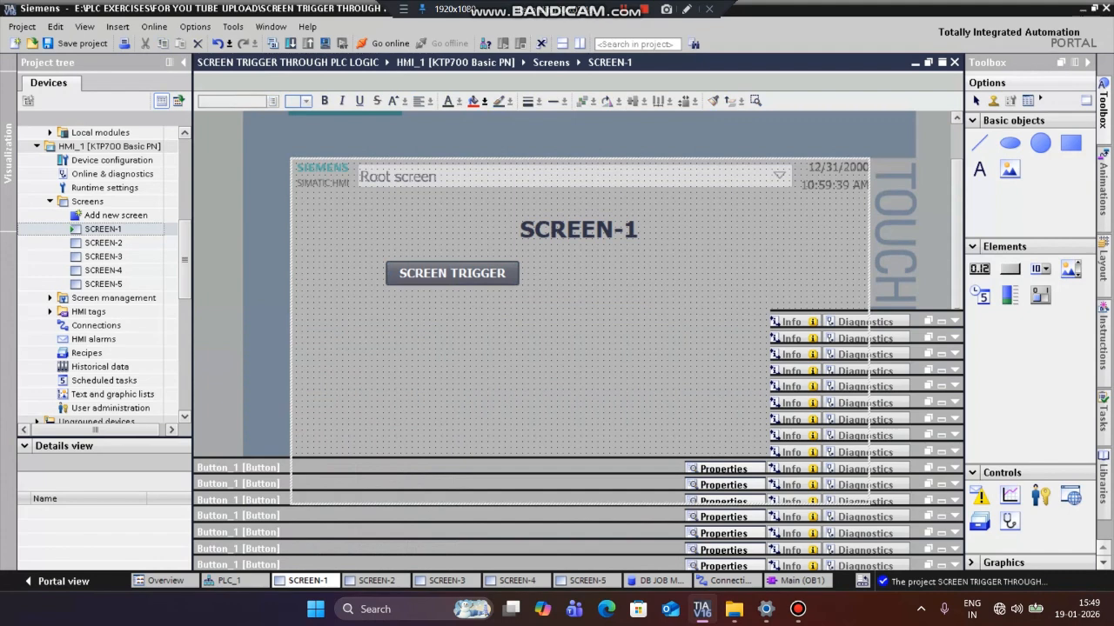
Place an I/O field to the right of the SCREEN TRIGGER button and remove the stray I/O field over the screen header
{"action": "double_click", "coordinate": [979, 269]}
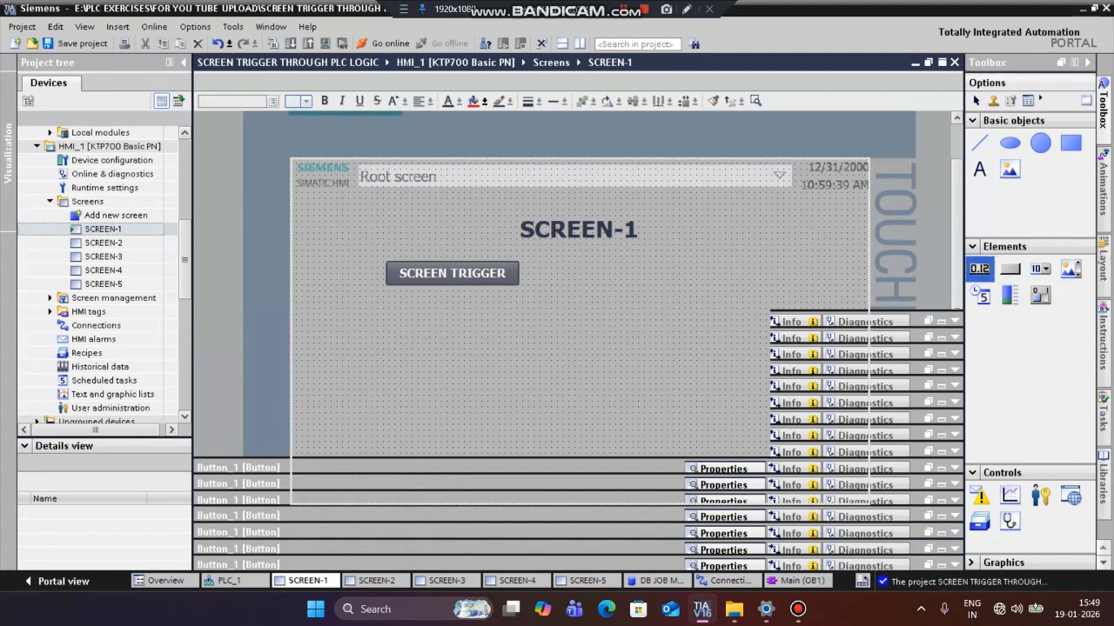
{"action": "left_click_drag", "start_coordinate": [980, 269], "coordinate": [628, 266]}
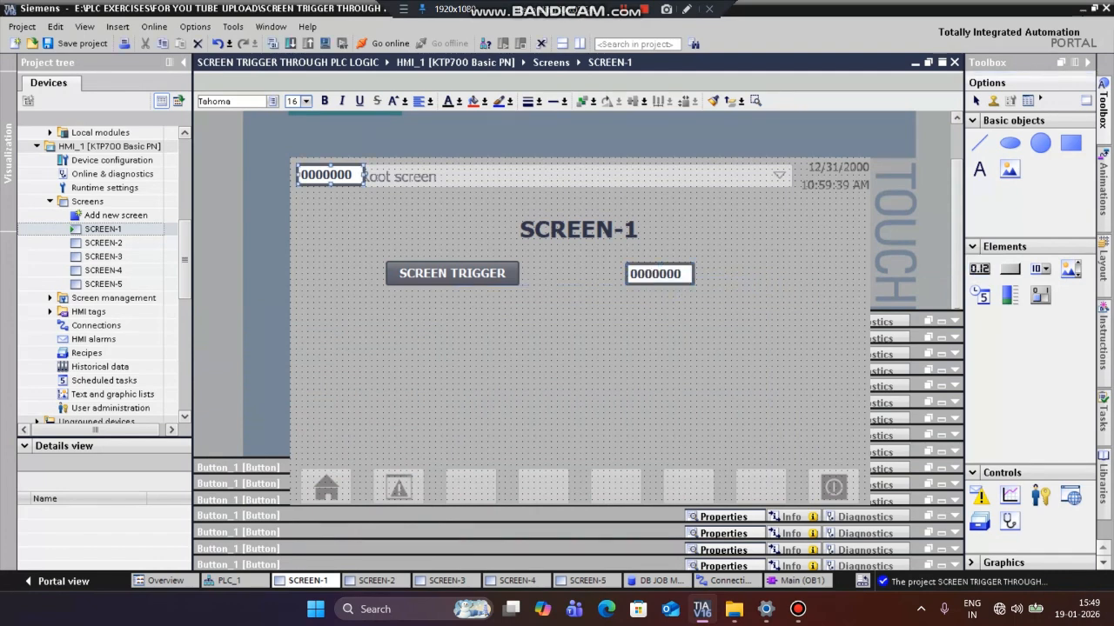
{"action": "left_click", "coordinate": [574, 375]}
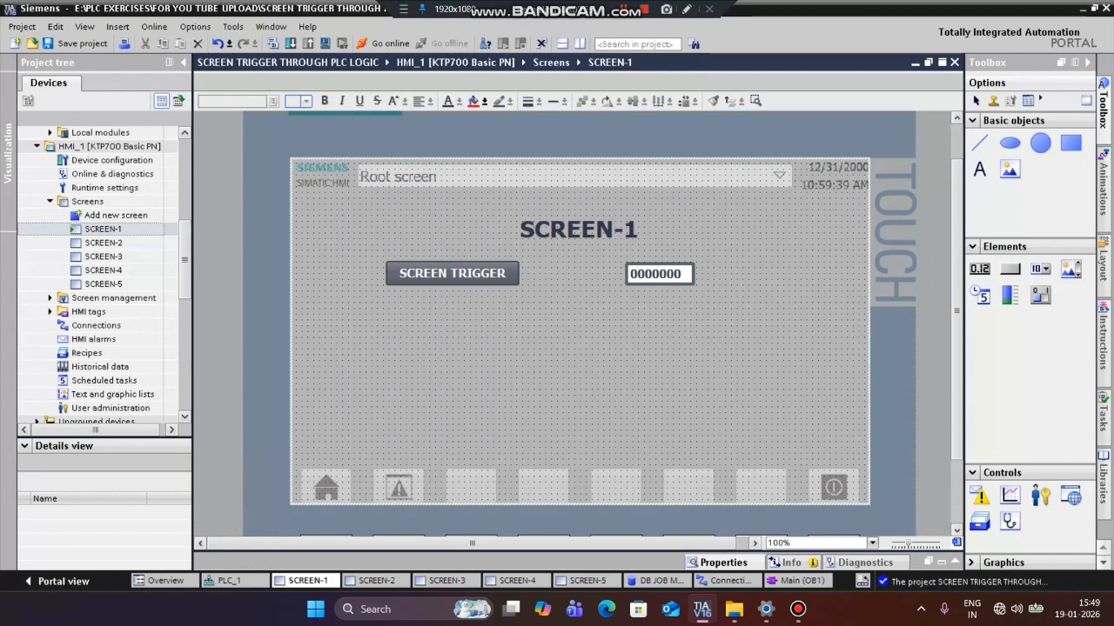
{"action": "left_click_drag", "start_coordinate": [660, 274], "coordinate": [629, 274]}
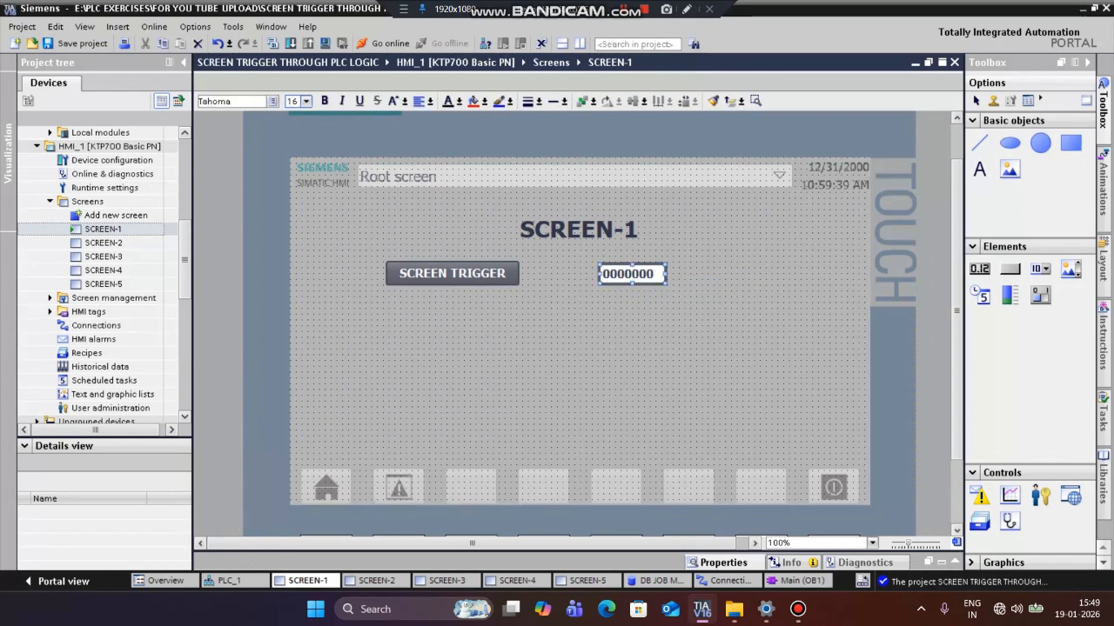
Give the I/O field the same width and height as the SCREEN TRIGGER button and align the two
{"action": "left_click", "coordinate": [453, 275]}
{"action": "left_click", "coordinate": [632, 274], "text": "shift"}
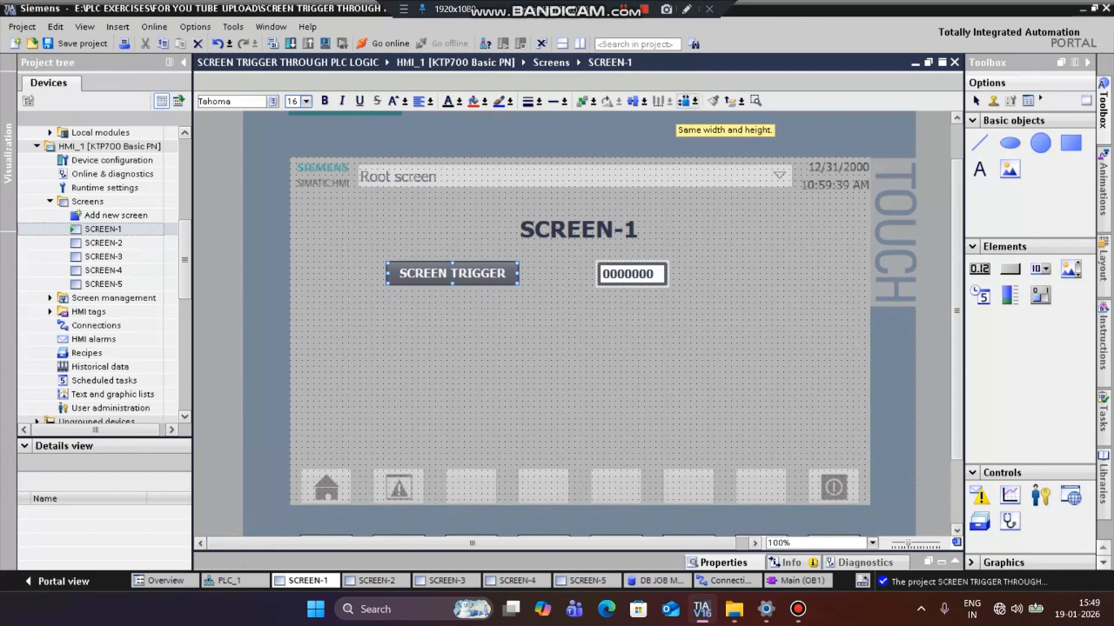
{"action": "left_click", "coordinate": [684, 101]}
{"action": "left_click", "coordinate": [632, 101]}
{"action": "left_click", "coordinate": [628, 340]}
{"action": "left_click", "coordinate": [644, 274]}
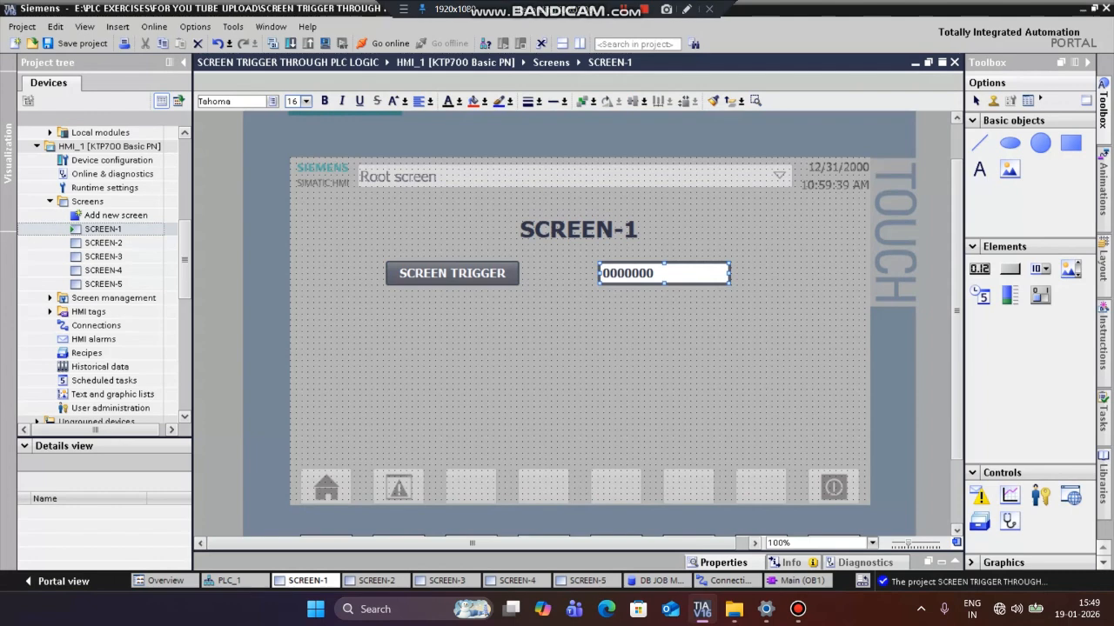
Assign the SCREEN CHANGE tag from PLC_1's DB JOB MAILBOX block as the process tag of the I/O field on SCREEN-1
{"action": "right_click", "coordinate": [638, 273]}
{"action": "mouse_move", "coordinate": [667, 370]}
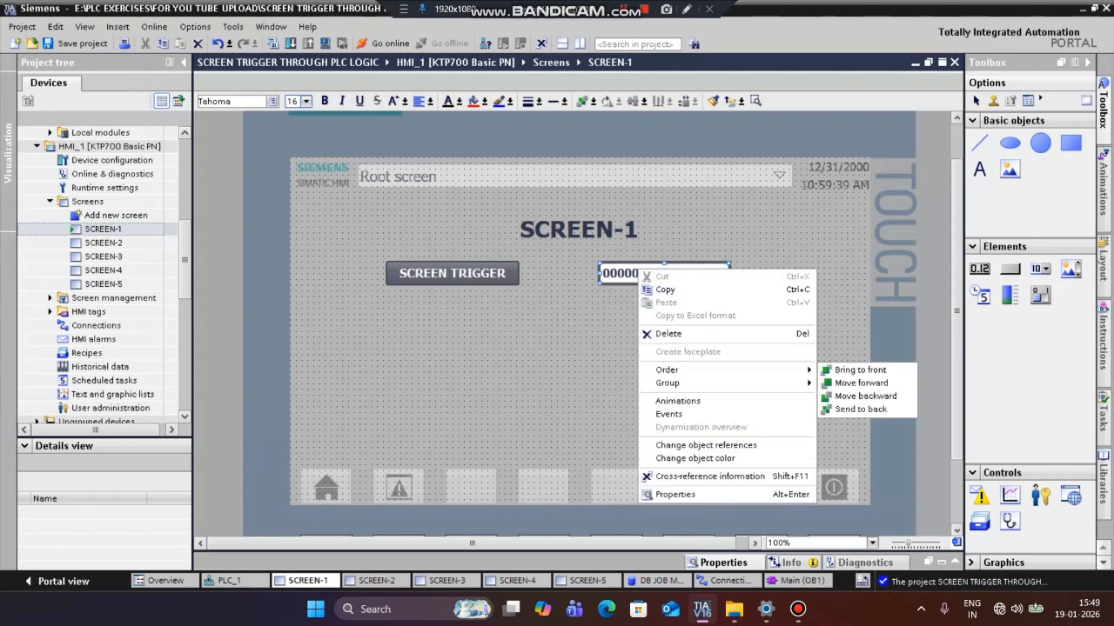
{"action": "left_click", "coordinate": [675, 494]}
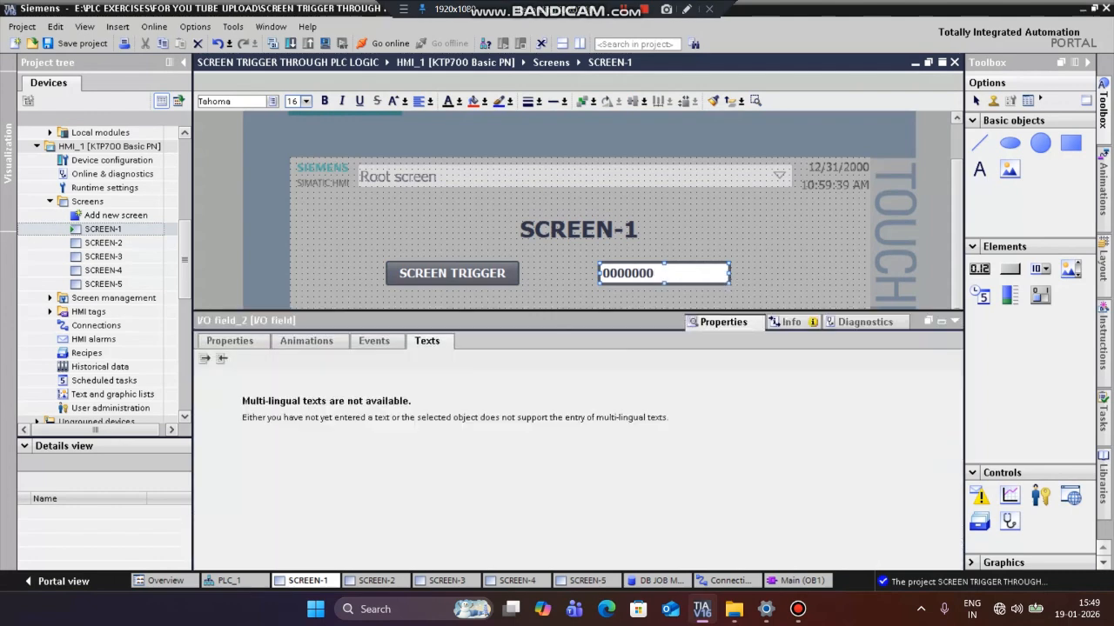
{"action": "left_click", "coordinate": [230, 341]}
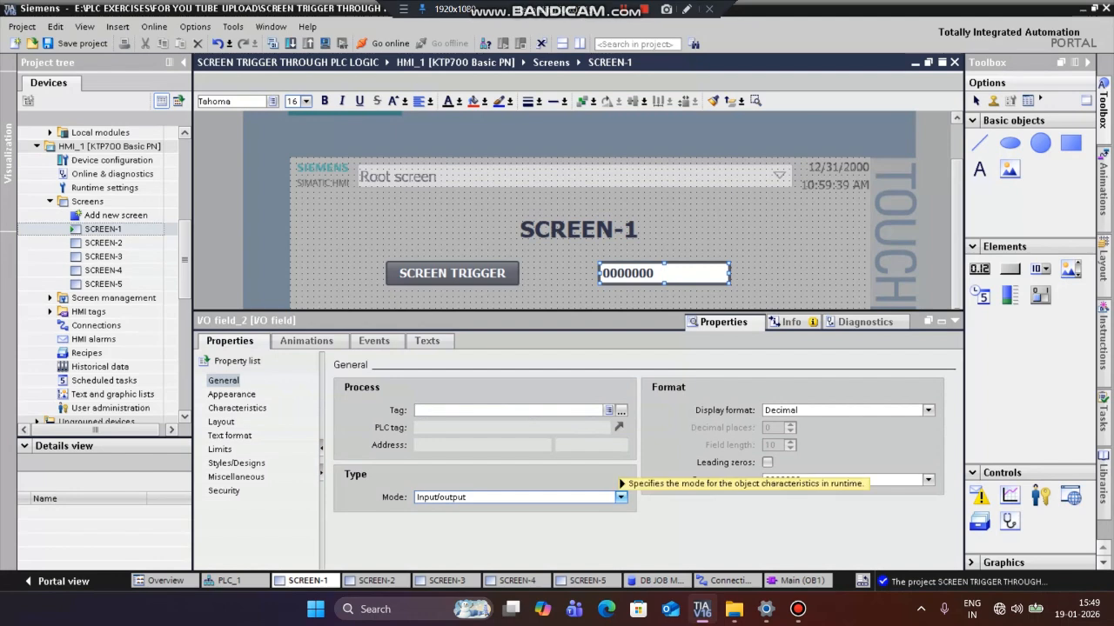
{"action": "left_click", "coordinate": [620, 410]}
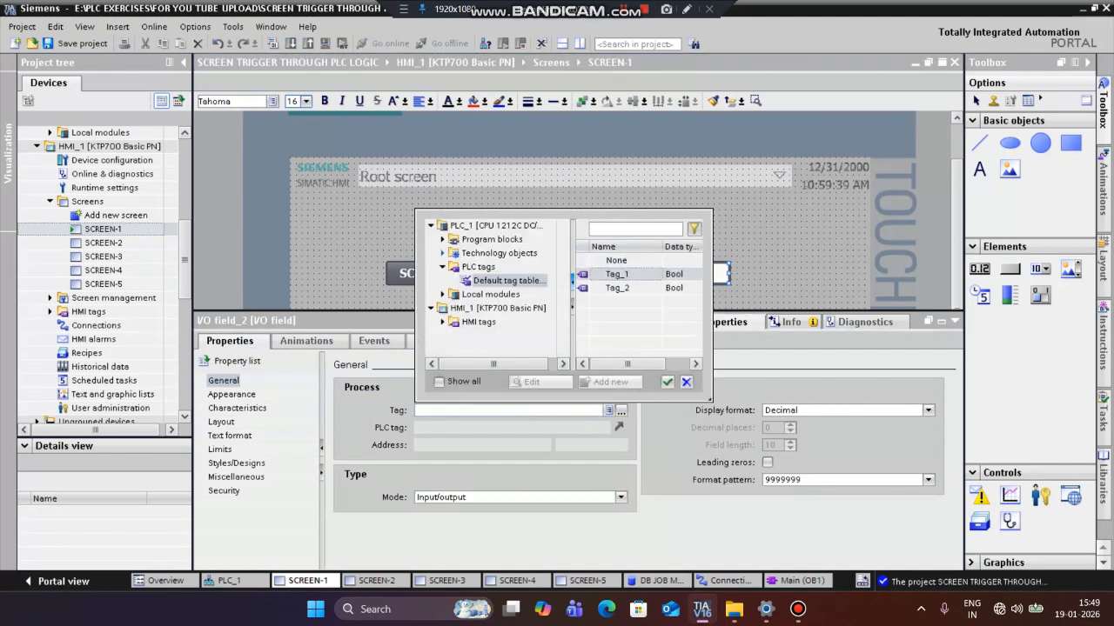
{"action": "left_click", "coordinate": [442, 253]}
{"action": "left_click", "coordinate": [442, 239]}
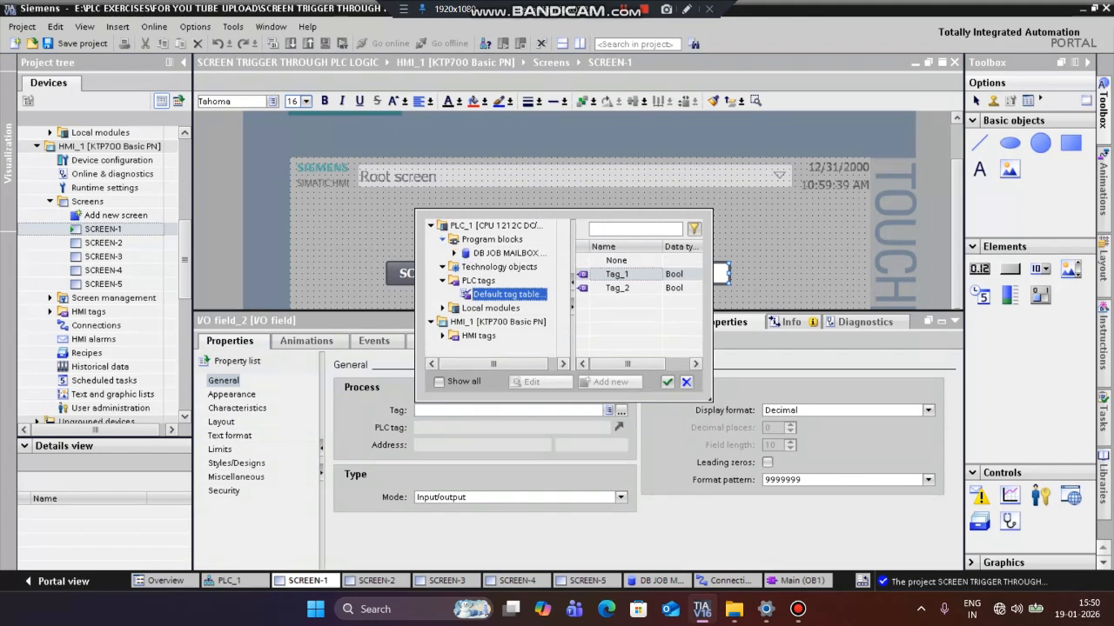
{"action": "double_click", "coordinate": [508, 253]}
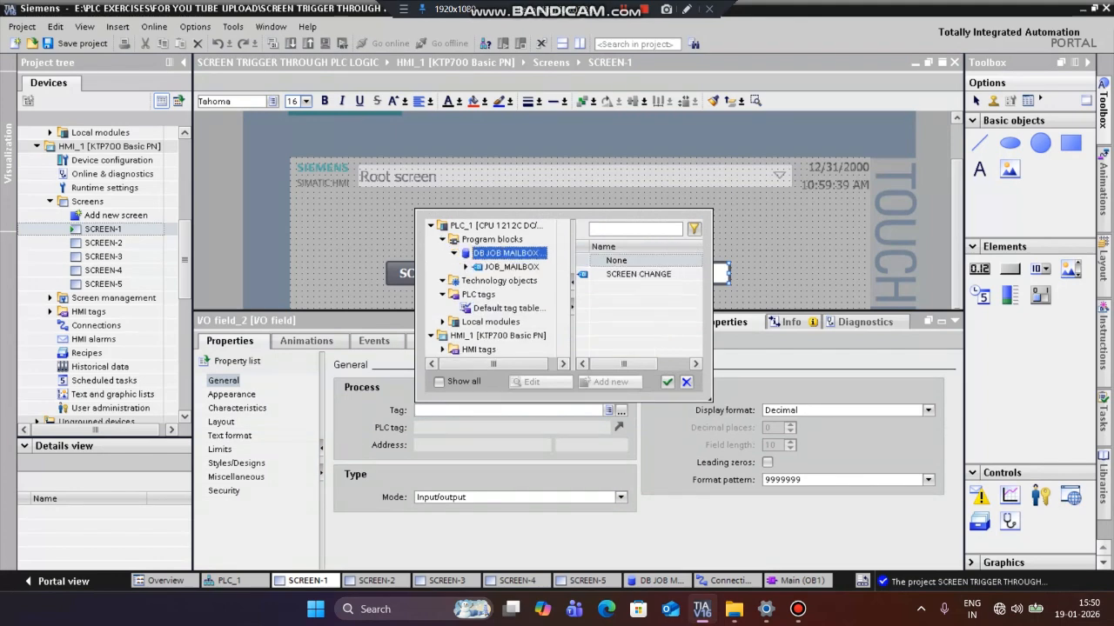
{"action": "double_click", "coordinate": [639, 274]}
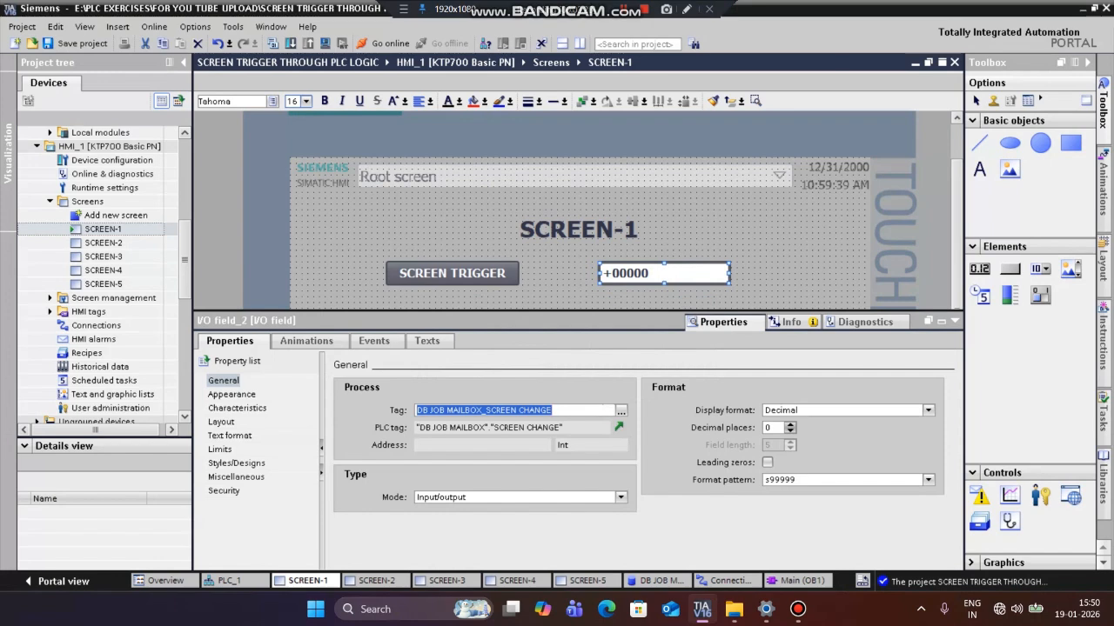
Set the I/O field's format pattern to 99
{"action": "left_click", "coordinate": [785, 480]}
{"action": "key", "text": "BackSpace"}
{"action": "key", "text": "BackSpace"}
{"action": "key", "text": "BackSpace"}
{"action": "key", "text": "BackSpace"}
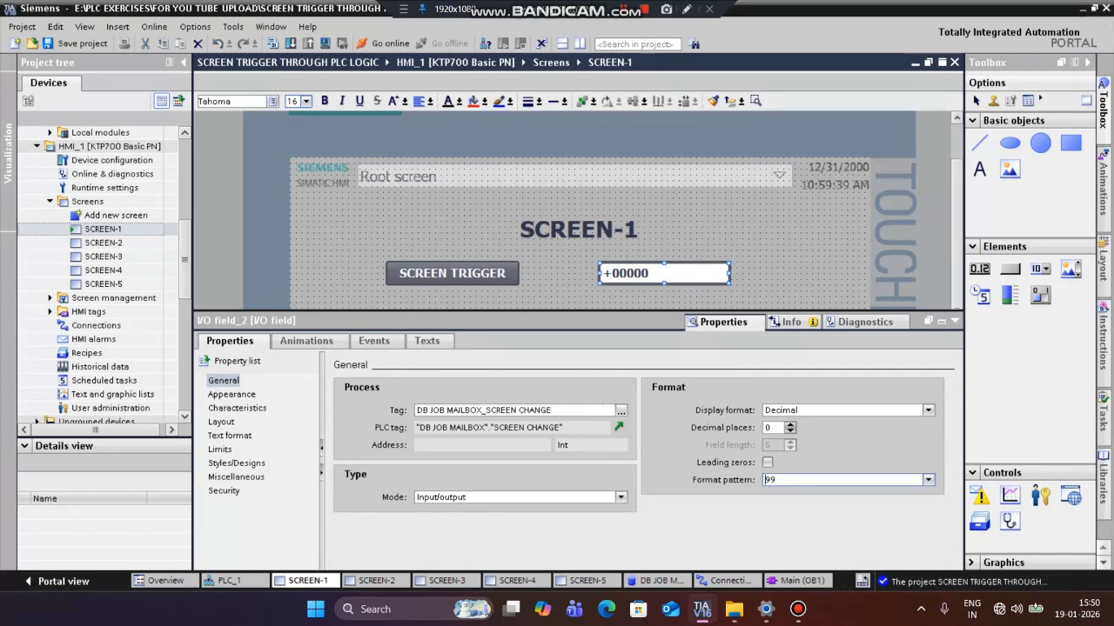
{"action": "key", "text": "Return"}
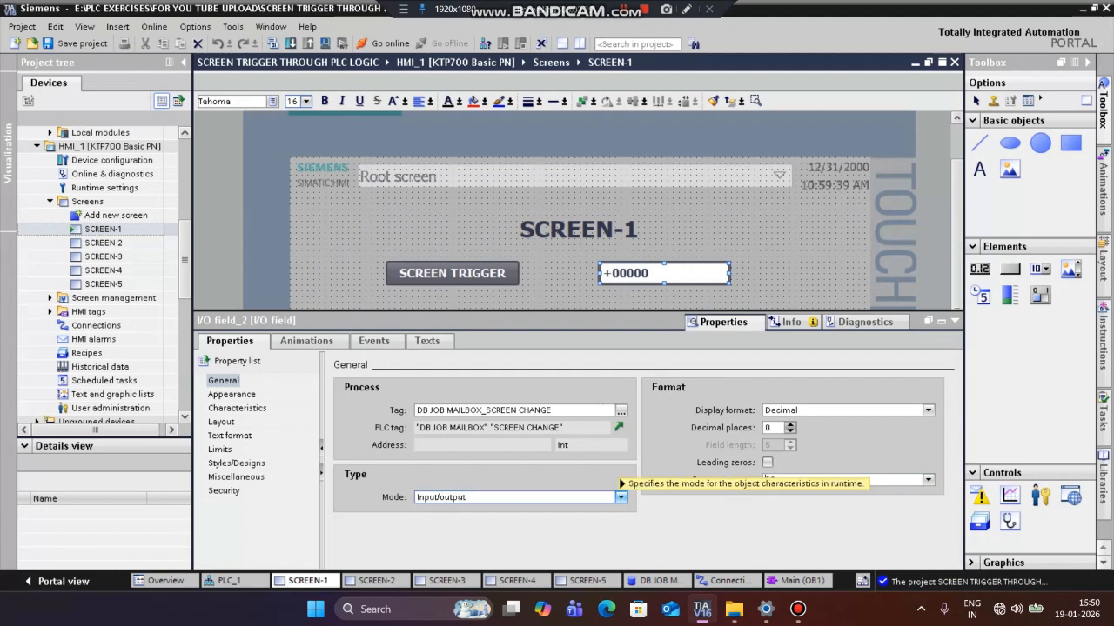
Move the SCREEN TRIGGER button closer to the I/O field and save the project
{"action": "left_click", "coordinate": [955, 322]}
{"action": "left_click", "coordinate": [765, 279]}
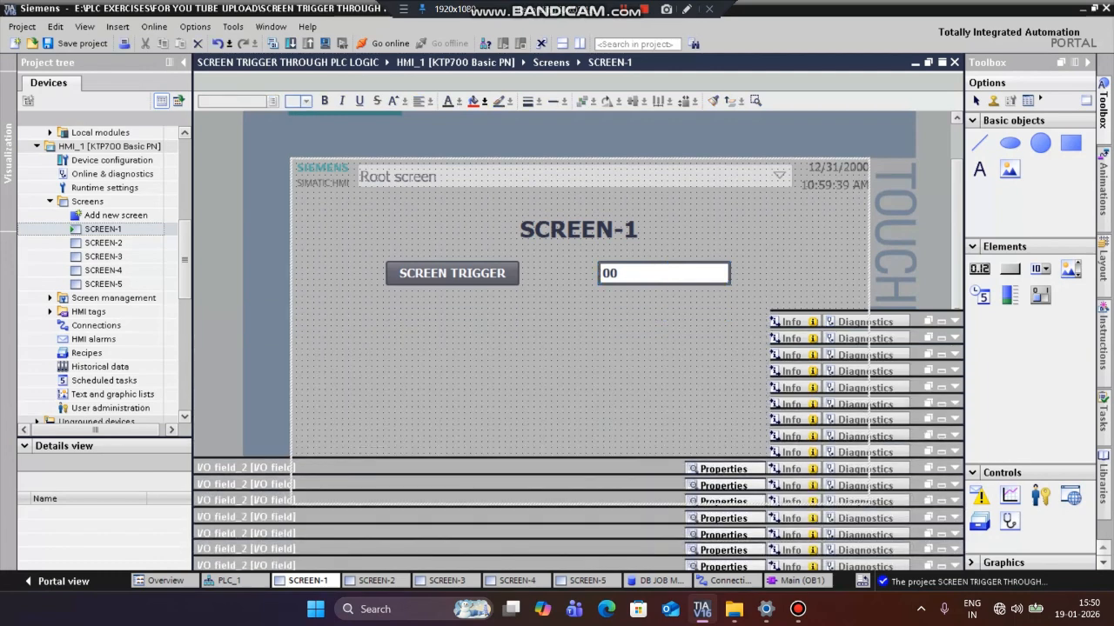
{"action": "left_click_drag", "start_coordinate": [494, 273], "coordinate": [526, 274]}
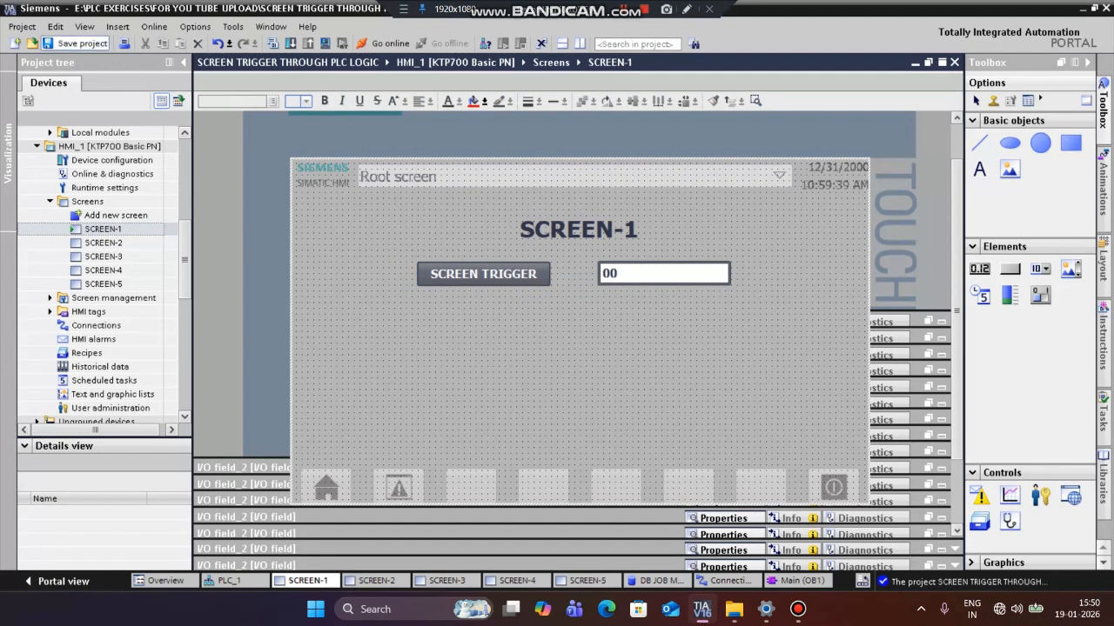
{"action": "left_click", "coordinate": [71, 43]}
Copy the SCREEN TRIGGER button and I/O field from SCREEN-1 and paste them on SCREEN-2
{"action": "left_click", "coordinate": [483, 274]}
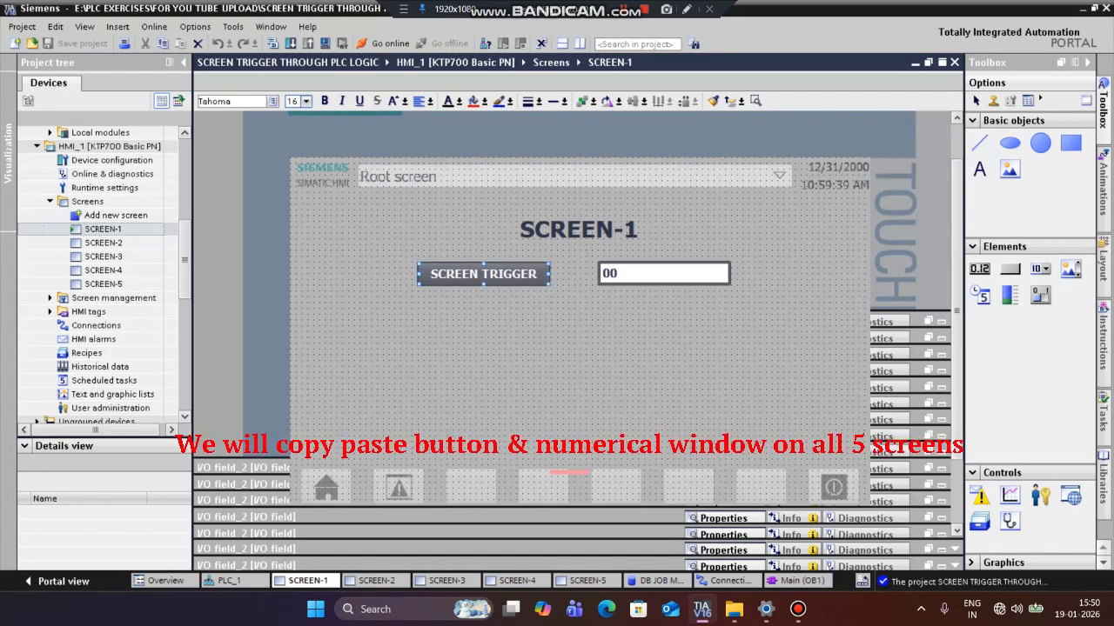
{"action": "left_click", "coordinate": [619, 273], "text": "ctrl"}
{"action": "right_click", "coordinate": [619, 271]}
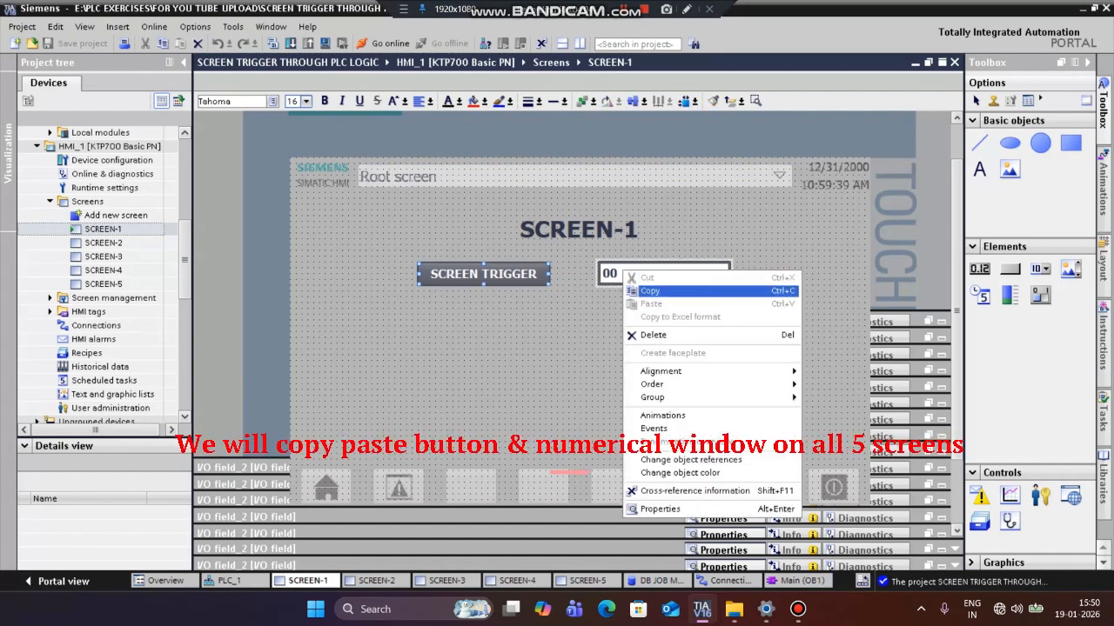
{"action": "left_click", "coordinate": [661, 291]}
{"action": "double_click", "coordinate": [170, 243]}
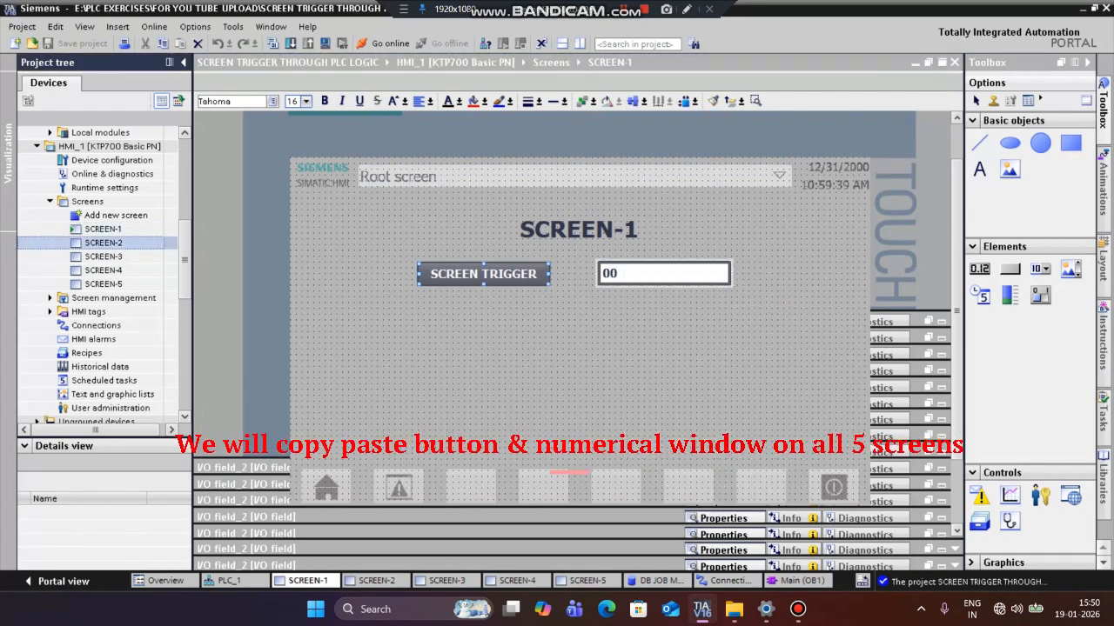
{"action": "right_click", "coordinate": [458, 247]}
{"action": "left_click", "coordinate": [484, 263]}
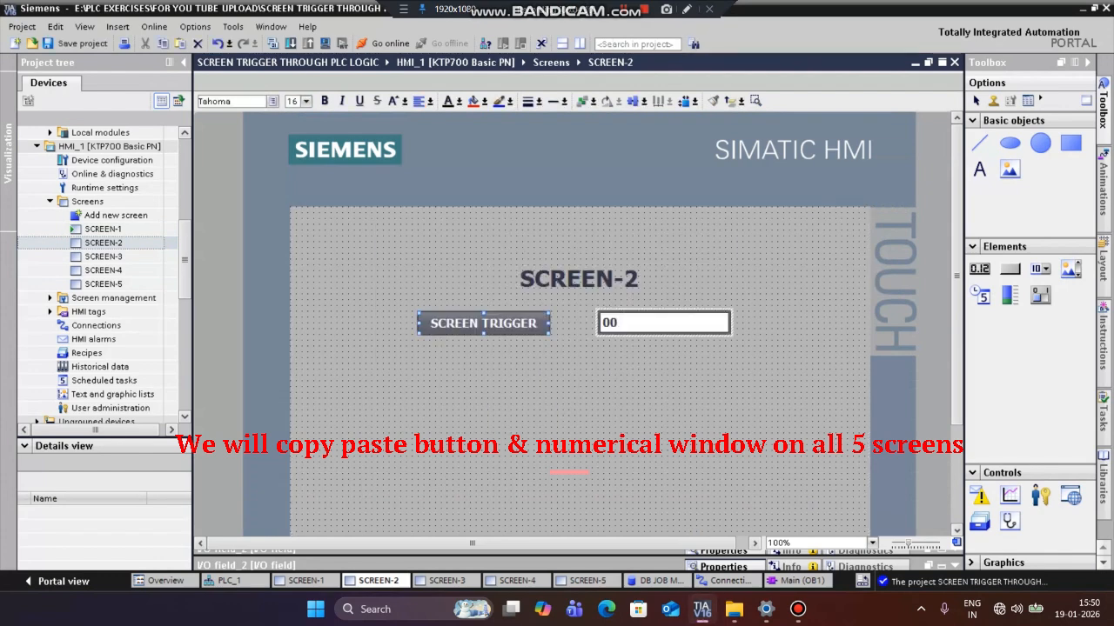
Paste the copied SCREEN TRIGGER button and I/O field on SCREEN-3 and SCREEN-4
{"action": "left_click", "coordinate": [168, 257]}
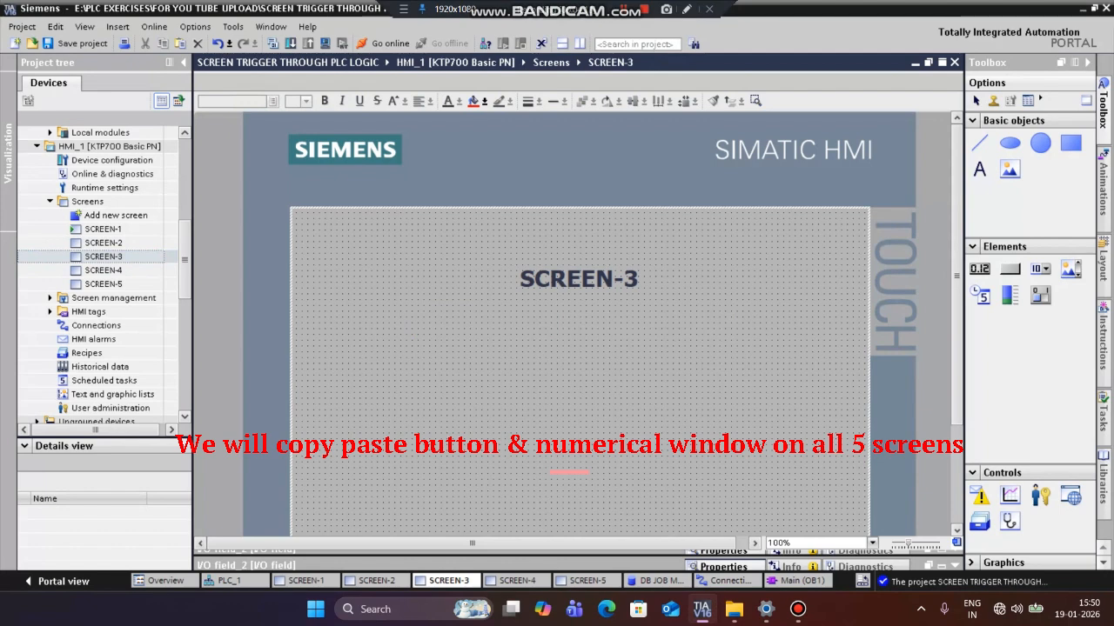
{"action": "right_click", "coordinate": [430, 265]}
{"action": "left_click", "coordinate": [457, 286]}
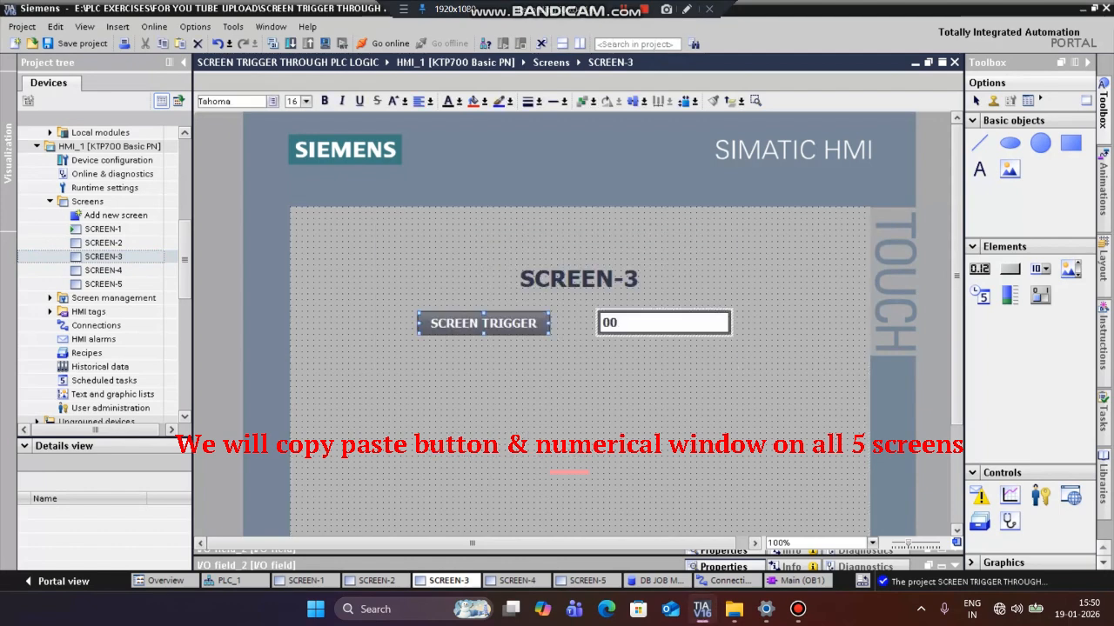
{"action": "double_click", "coordinate": [103, 270]}
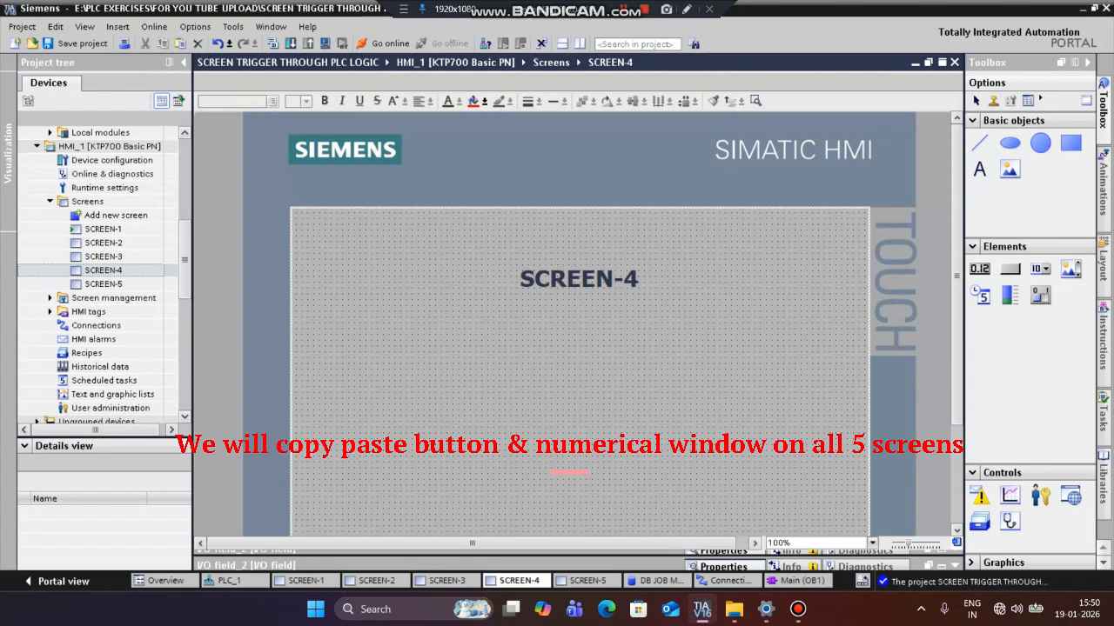
{"action": "right_click", "coordinate": [443, 266]}
{"action": "left_click", "coordinate": [472, 283]}
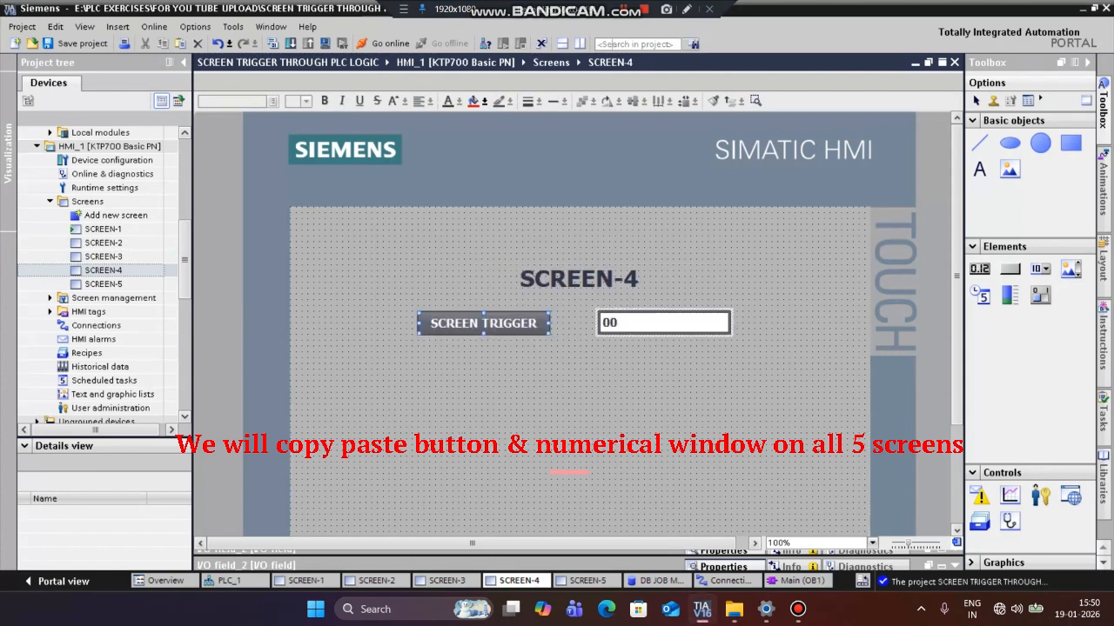
Paste the copied button and I/O field on SCREEN-5 and compile the HMI
{"action": "double_click", "coordinate": [104, 284]}
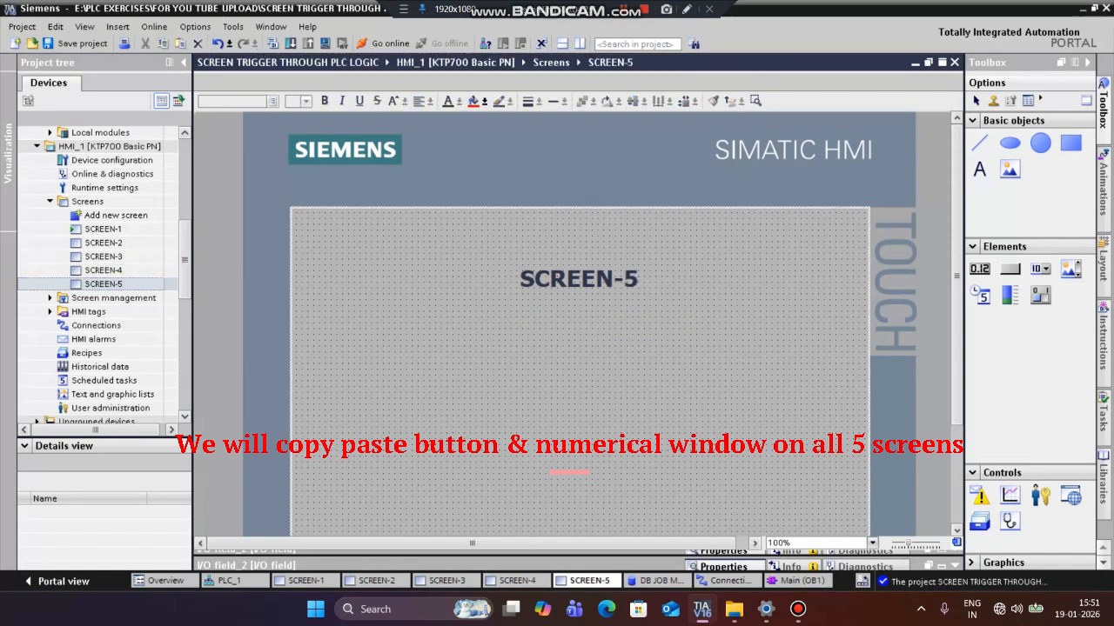
{"action": "right_click", "coordinate": [408, 281]}
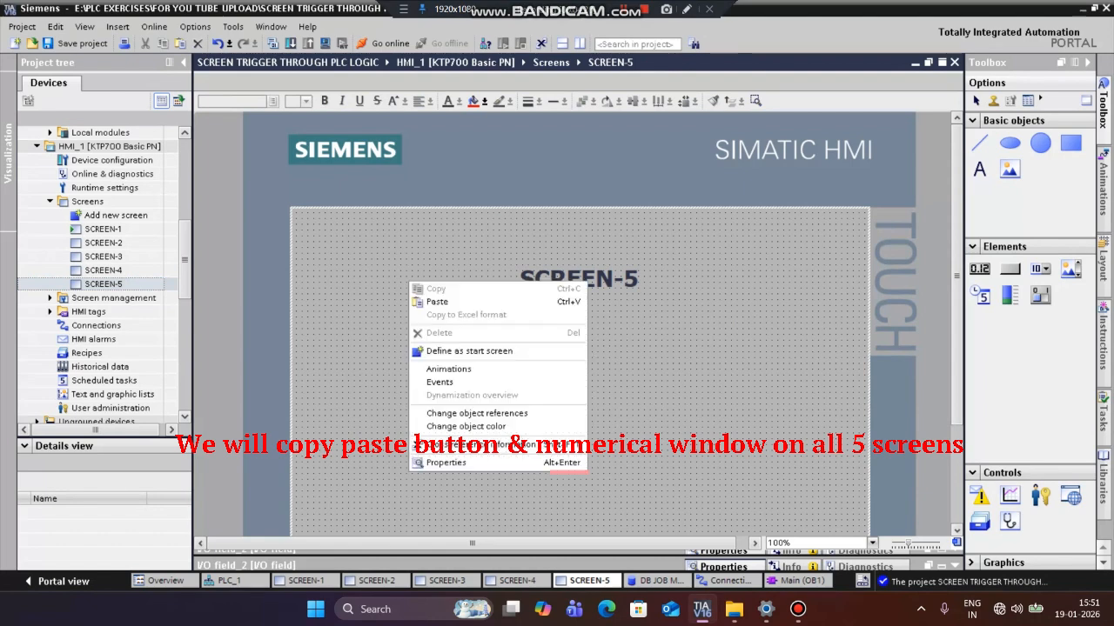
{"action": "left_click", "coordinate": [438, 302]}
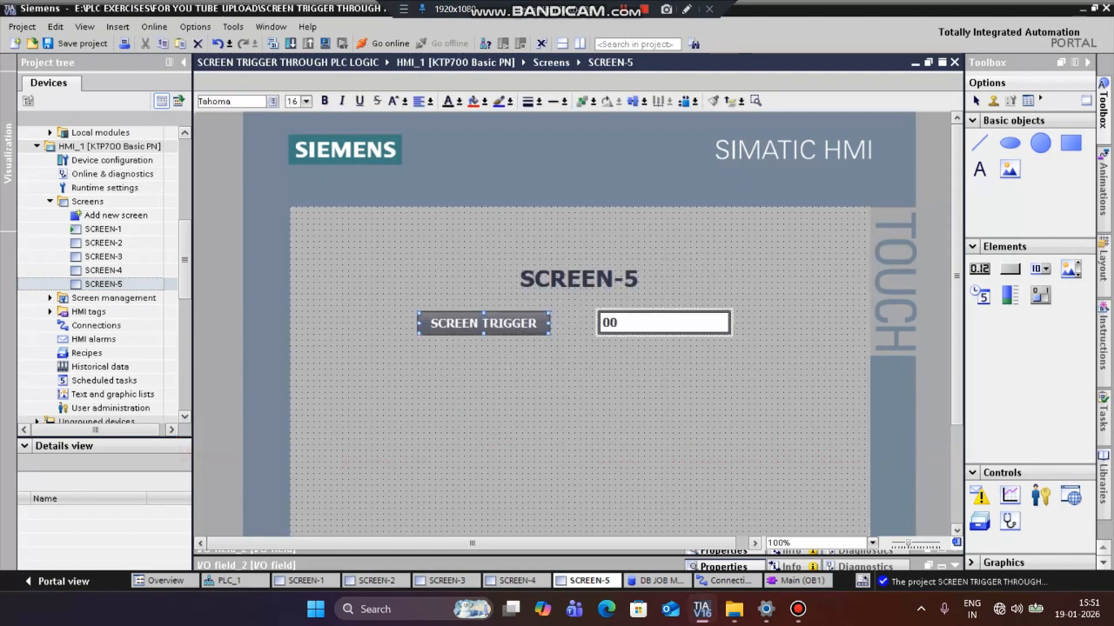
{"action": "left_click", "coordinate": [683, 383]}
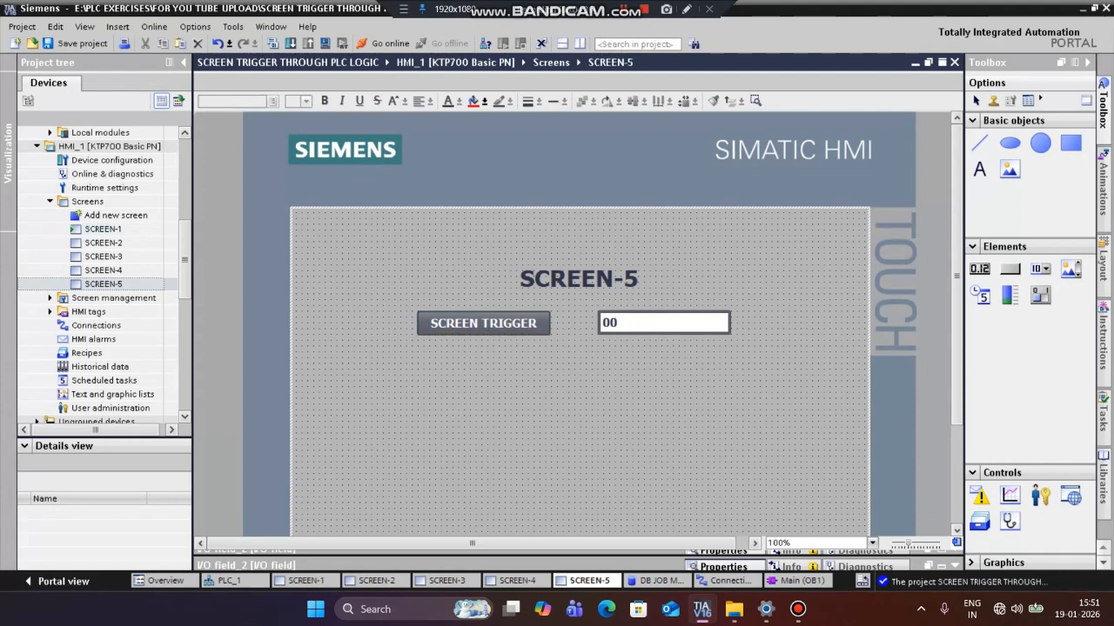
{"action": "scroll", "coordinate": [577, 348], "scroll_direction": "down", "scroll_amount": 2}
{"action": "scroll", "coordinate": [577, 348], "scroll_direction": "up", "scroll_amount": 2}
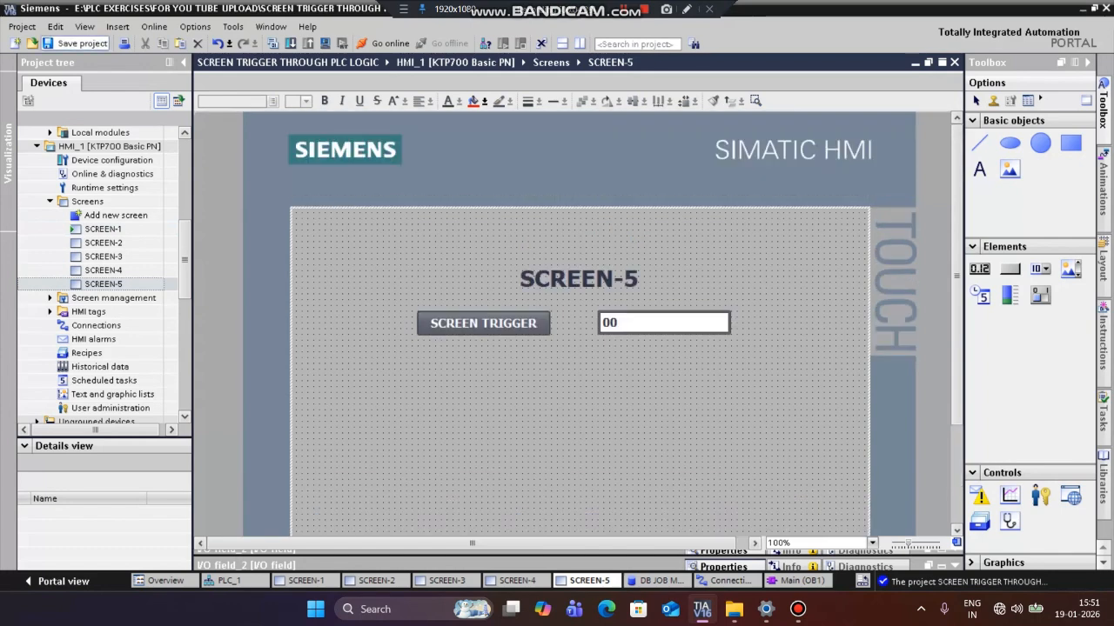
{"action": "left_click", "coordinate": [272, 42]}
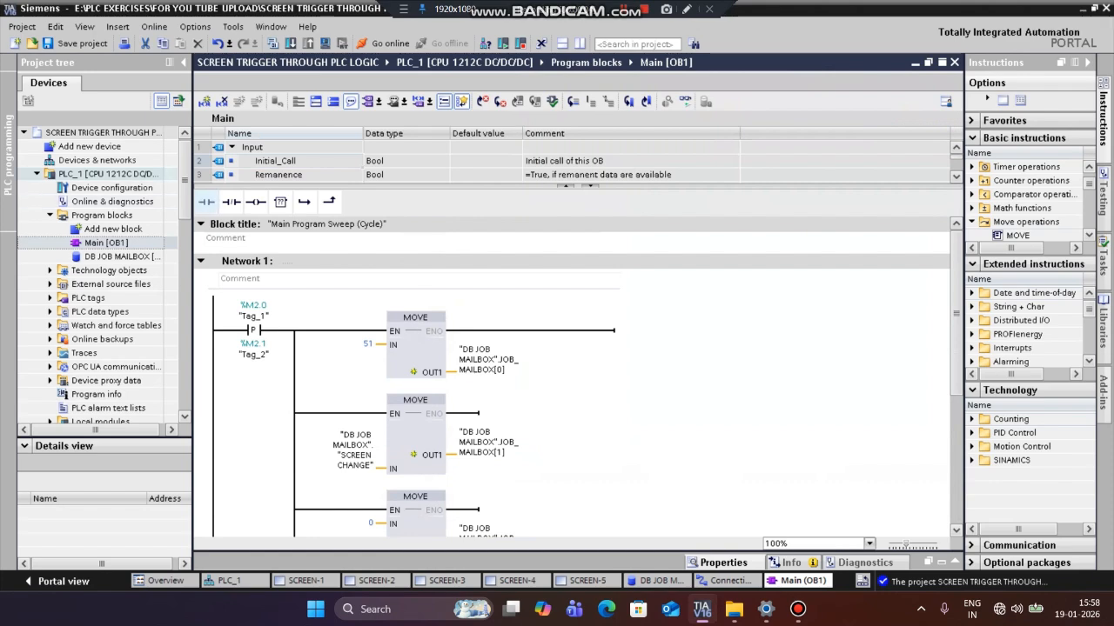
Save the project and compile PLC_1
{"action": "left_click", "coordinate": [107, 174]}
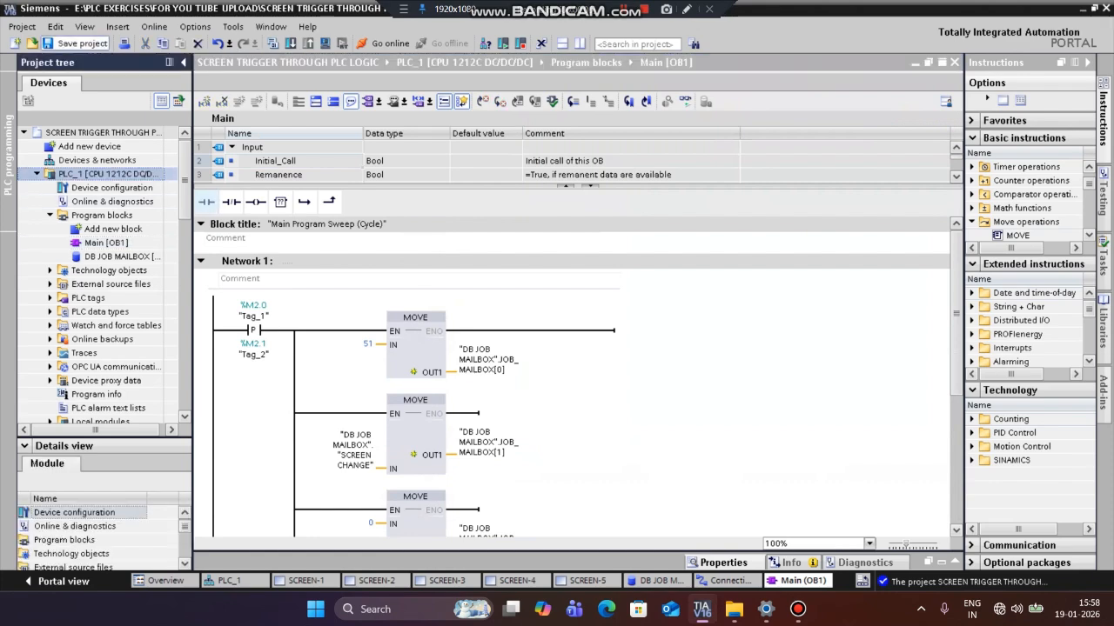
{"action": "left_click", "coordinate": [77, 43]}
{"action": "left_click", "coordinate": [273, 43]}
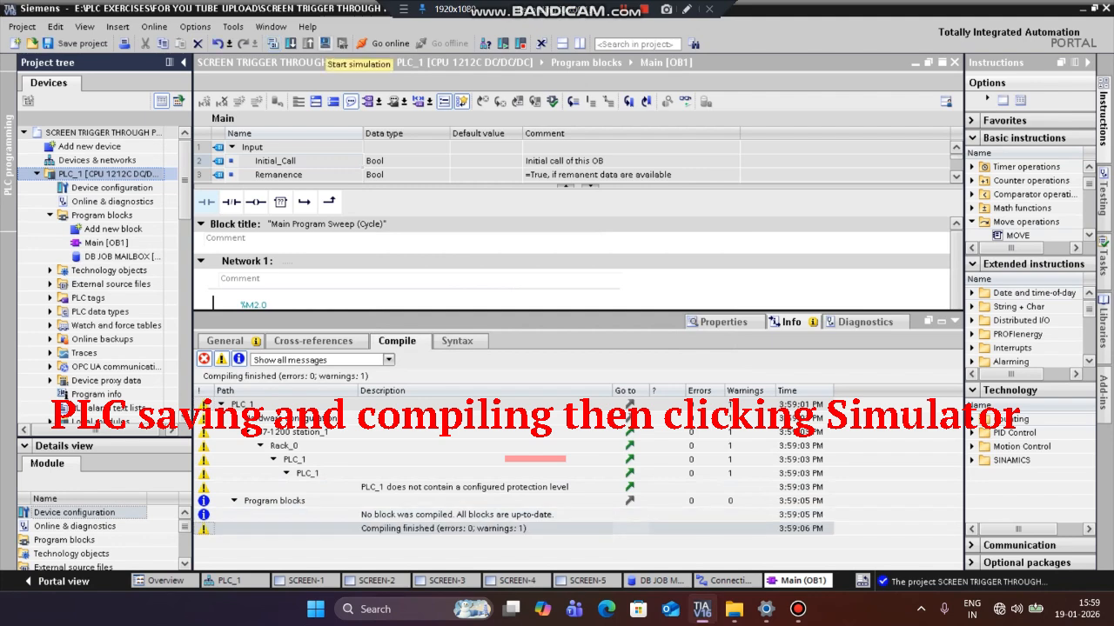
Start the simulation of PLC_1 and accept disabling all other online interfaces
{"action": "left_click", "coordinate": [324, 43]}
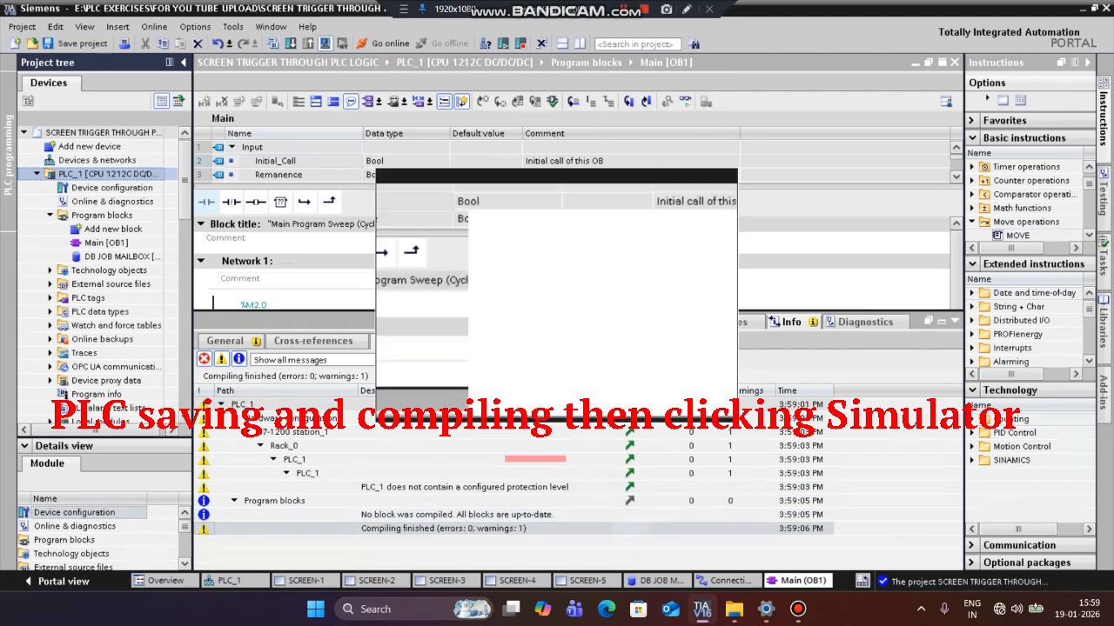
{"action": "left_click", "coordinate": [644, 401]}
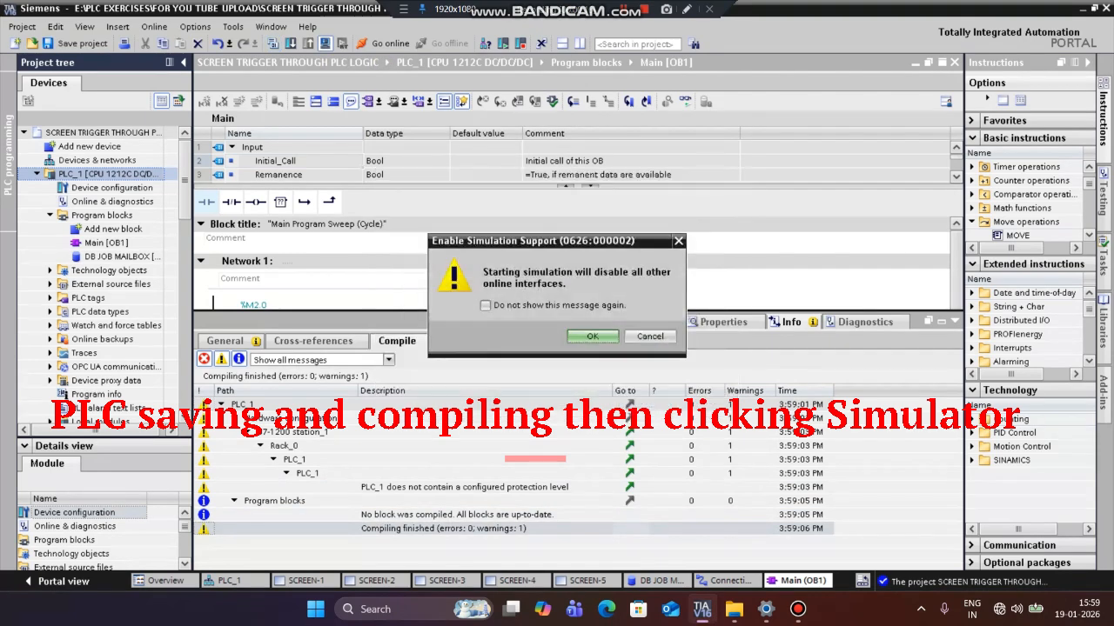
{"action": "key", "text": "Return"}
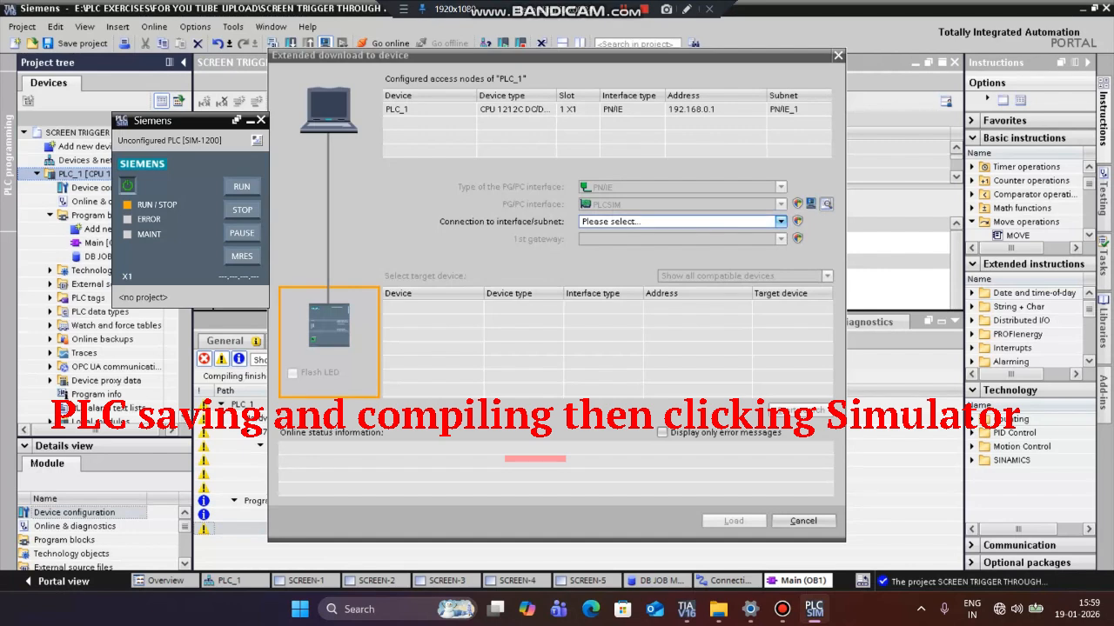
Set the download connection to Direct at slot '1 X1' and search for the simulated PLC
{"action": "left_click", "coordinate": [780, 221]}
{"action": "left_click", "coordinate": [619, 244]}
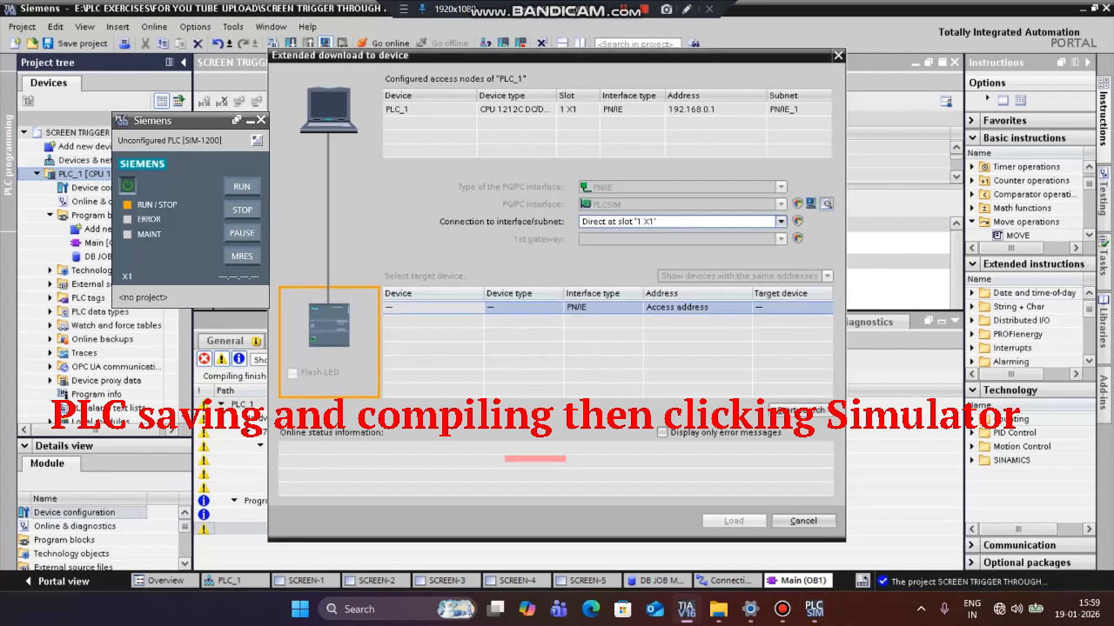
{"action": "left_click", "coordinate": [801, 409]}
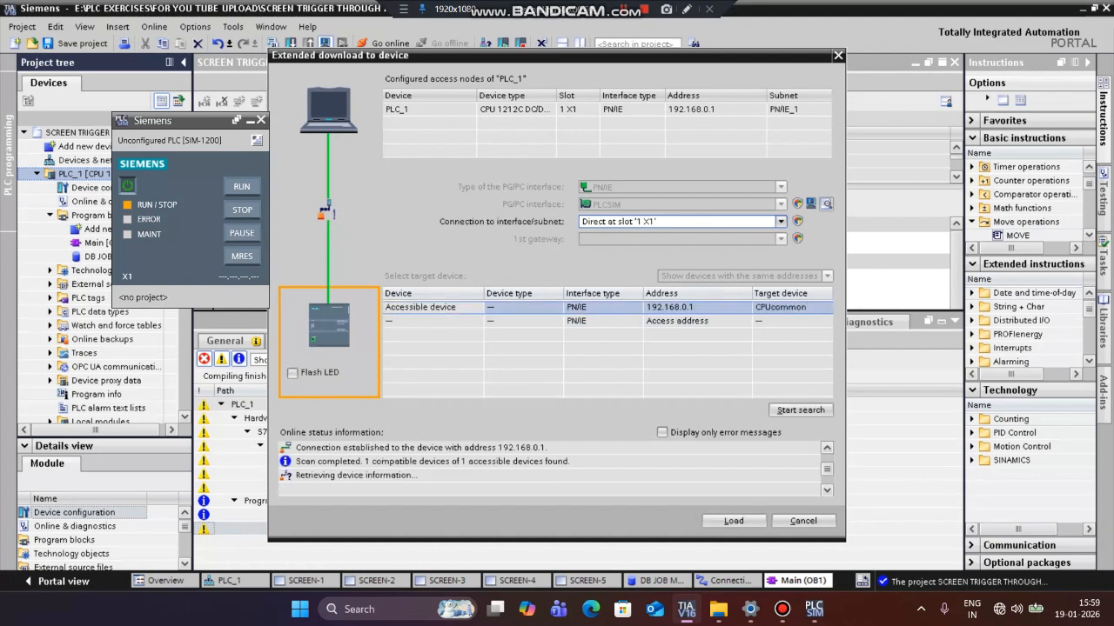
Load the program to the simulated PLC_1, set the post-download action to Start module and finish the download
{"action": "key", "text": "Return"}
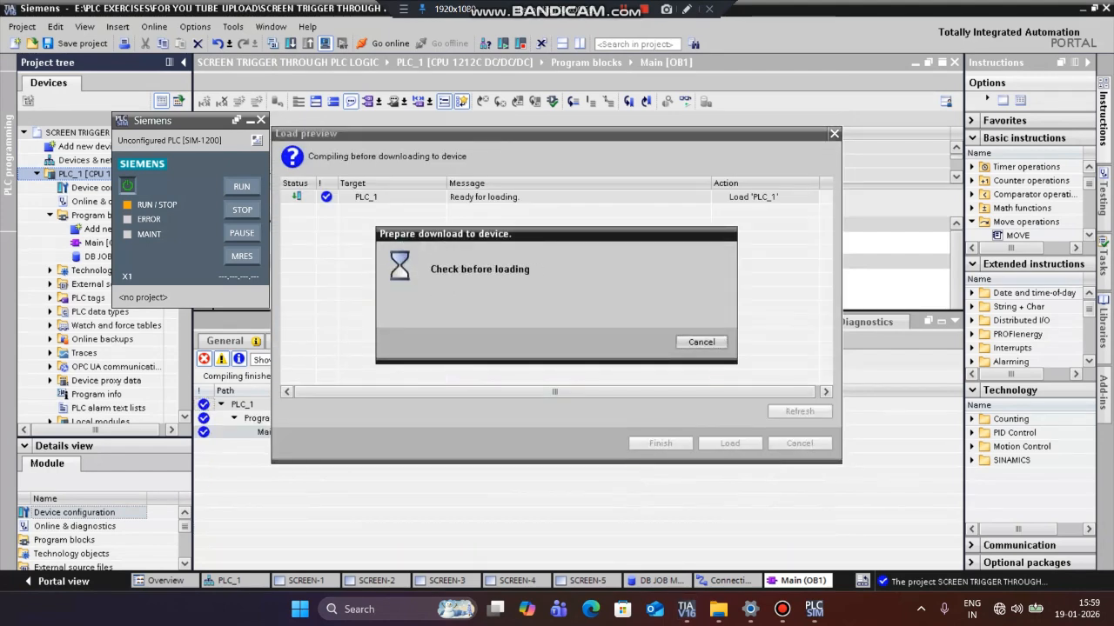
{"action": "key", "text": "Return"}
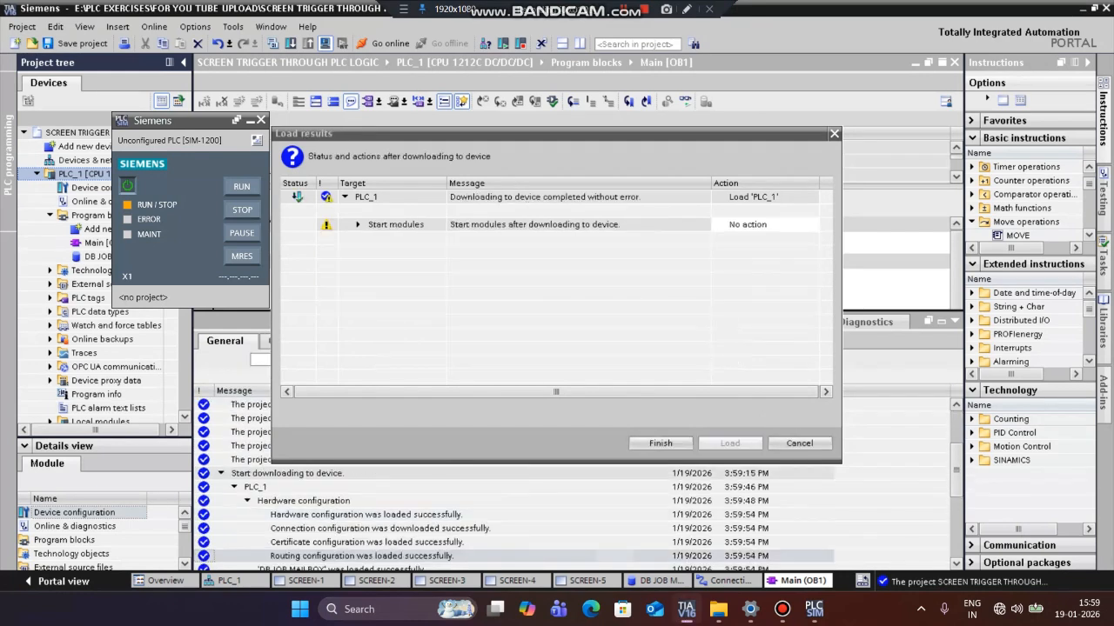
{"action": "left_click", "coordinate": [812, 225]}
{"action": "left_click", "coordinate": [756, 248]}
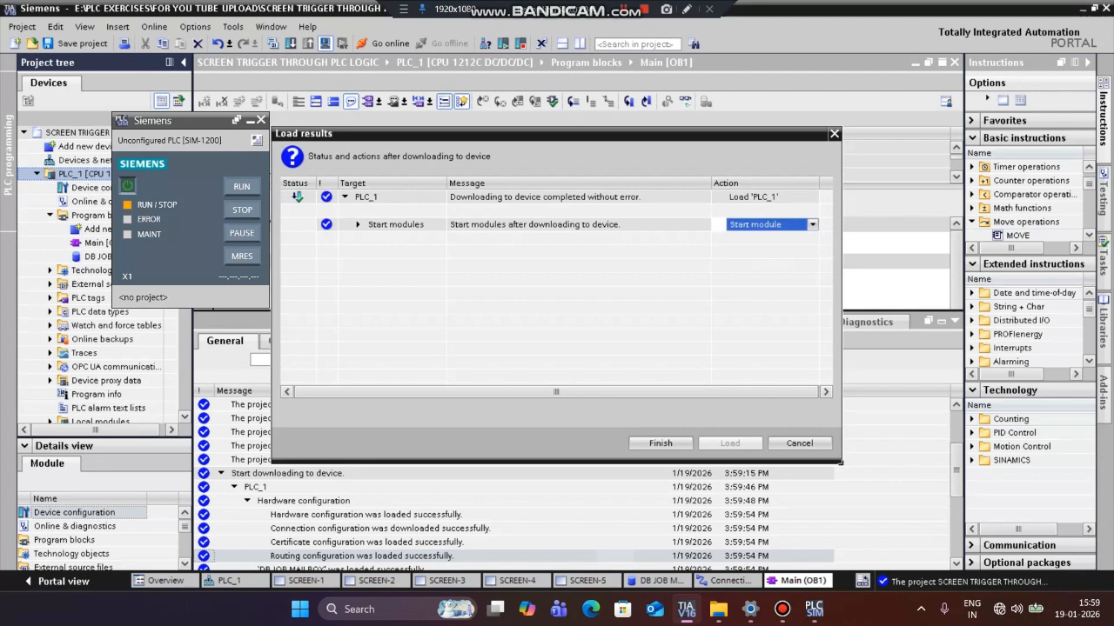
{"action": "left_click", "coordinate": [660, 443]}
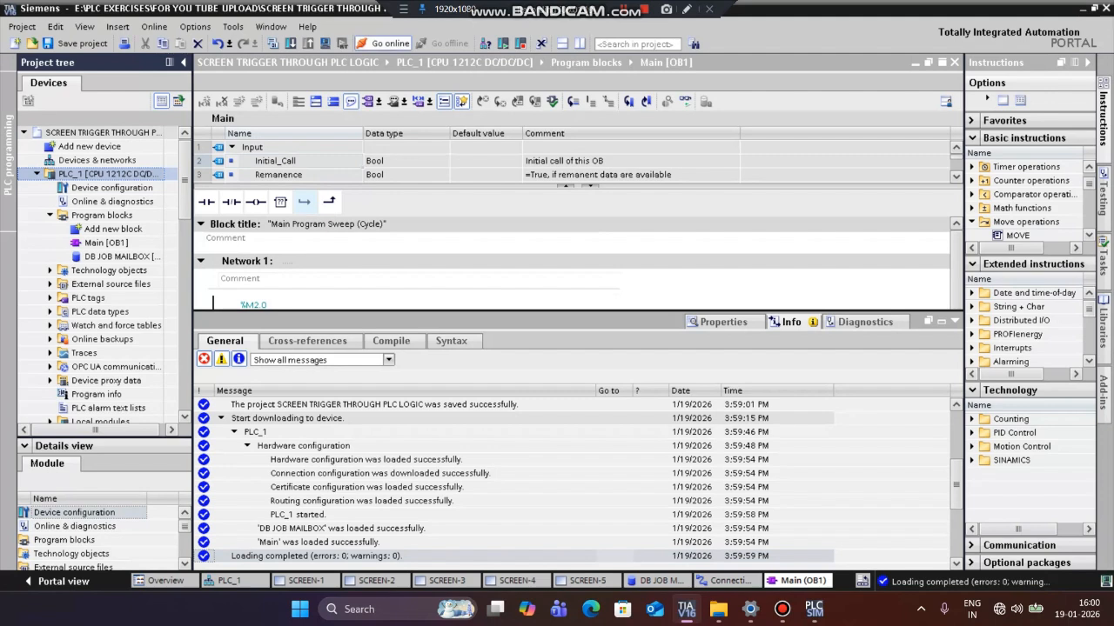
Go online with PLC_1 and turn on monitoring of the Main [OB1] block
{"action": "left_click", "coordinate": [383, 44]}
{"action": "left_click", "coordinate": [685, 101]}
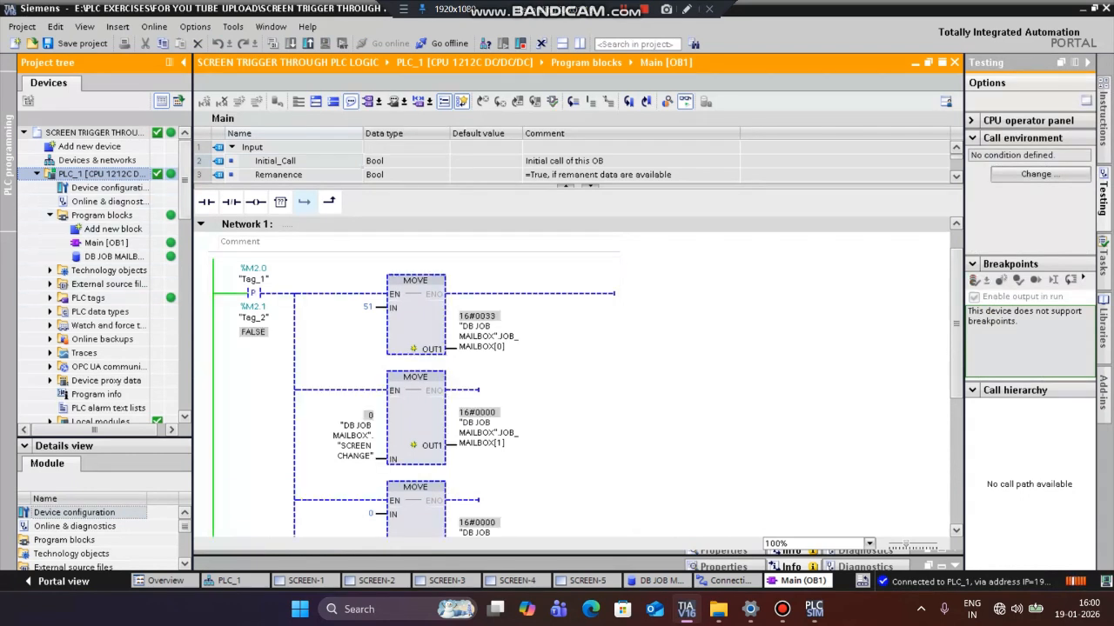
Save the project and start the runtime simulation of HMI_1
{"action": "scroll", "coordinate": [104, 275], "scroll_direction": "down", "scroll_amount": 5}
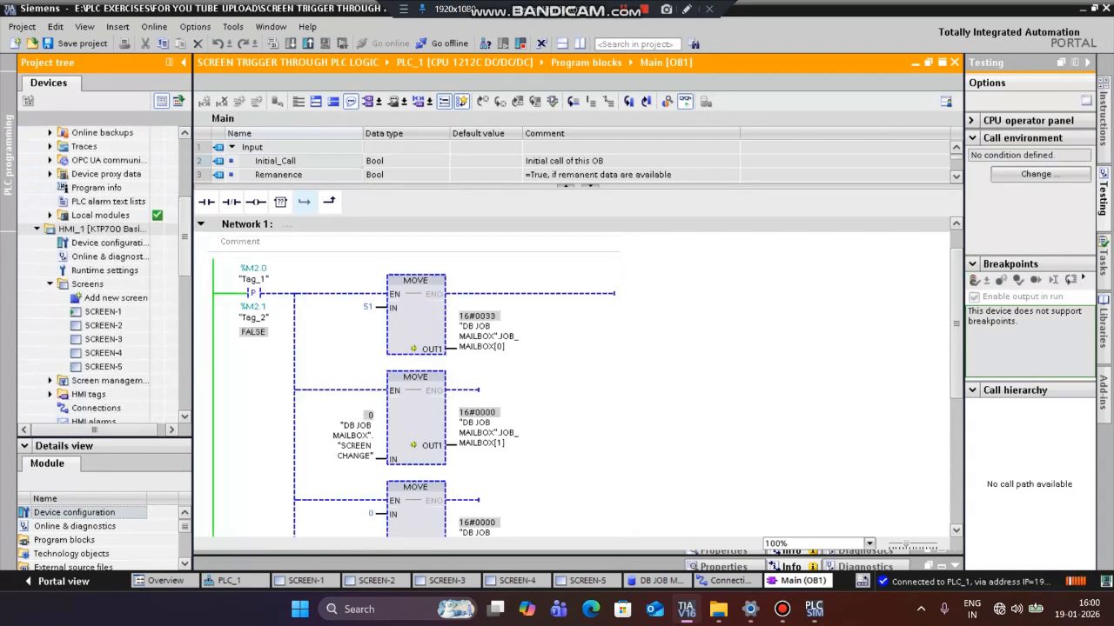
{"action": "left_click", "coordinate": [102, 229]}
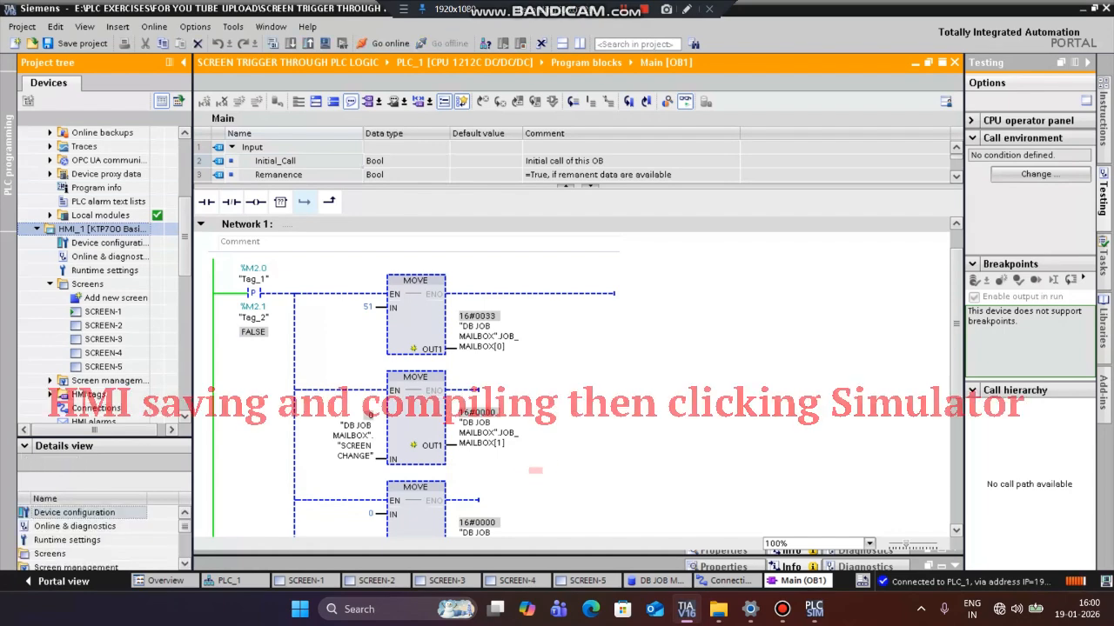
{"action": "left_click", "coordinate": [77, 44]}
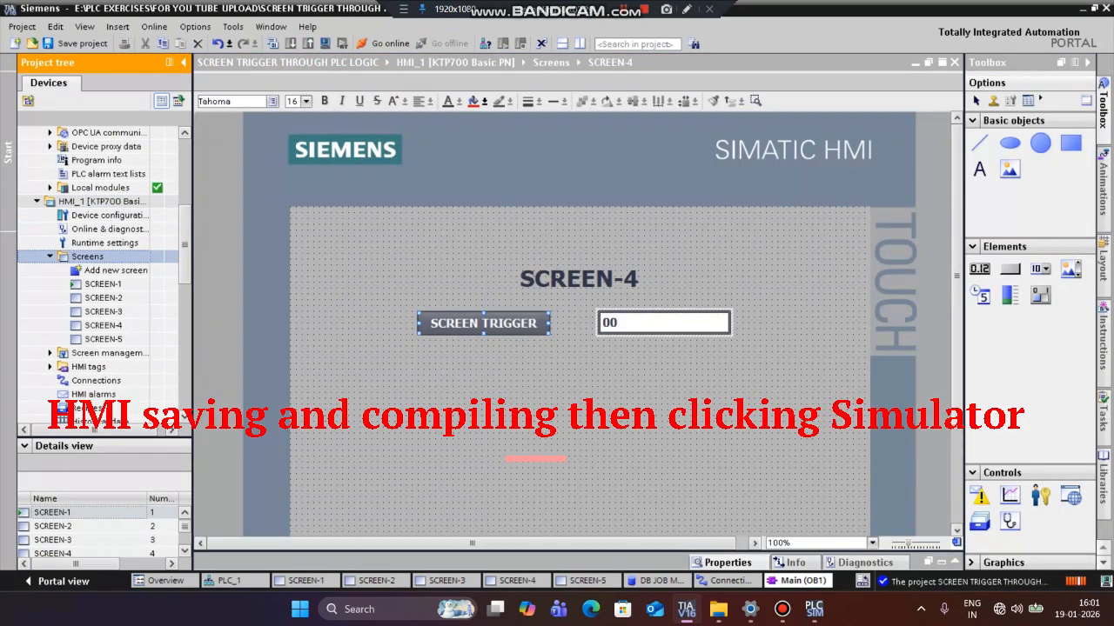
{"action": "left_click", "coordinate": [324, 43]}
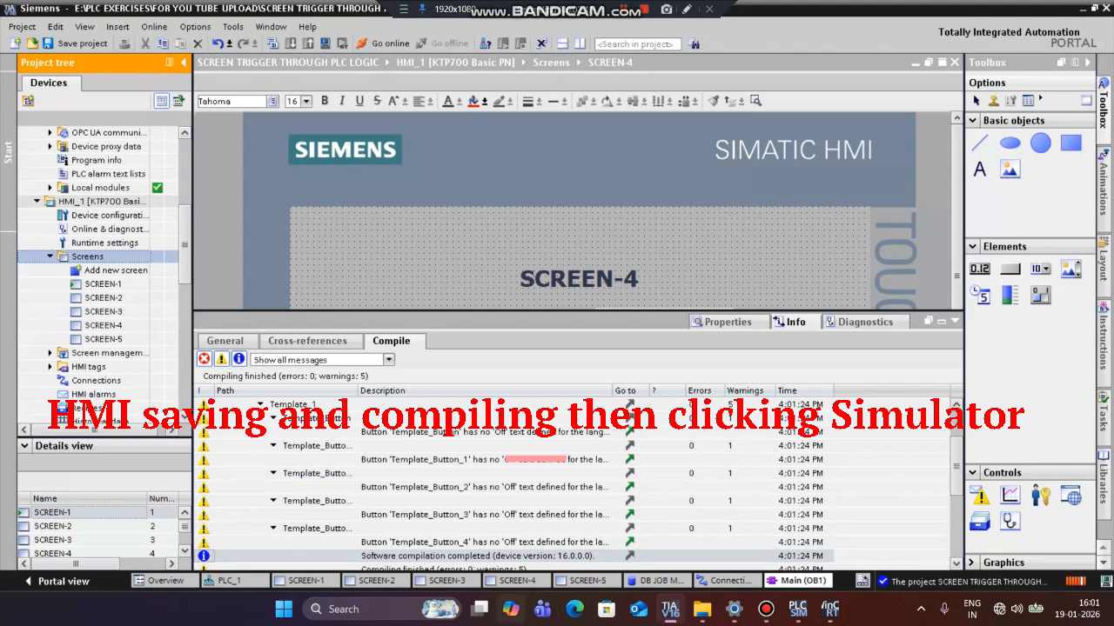
Reopen Main [OB1] and arrange the RT Simulator window beside its monitored ladder networks, extending the simulator window's height
{"action": "mouse_move", "coordinate": [670, 609]}
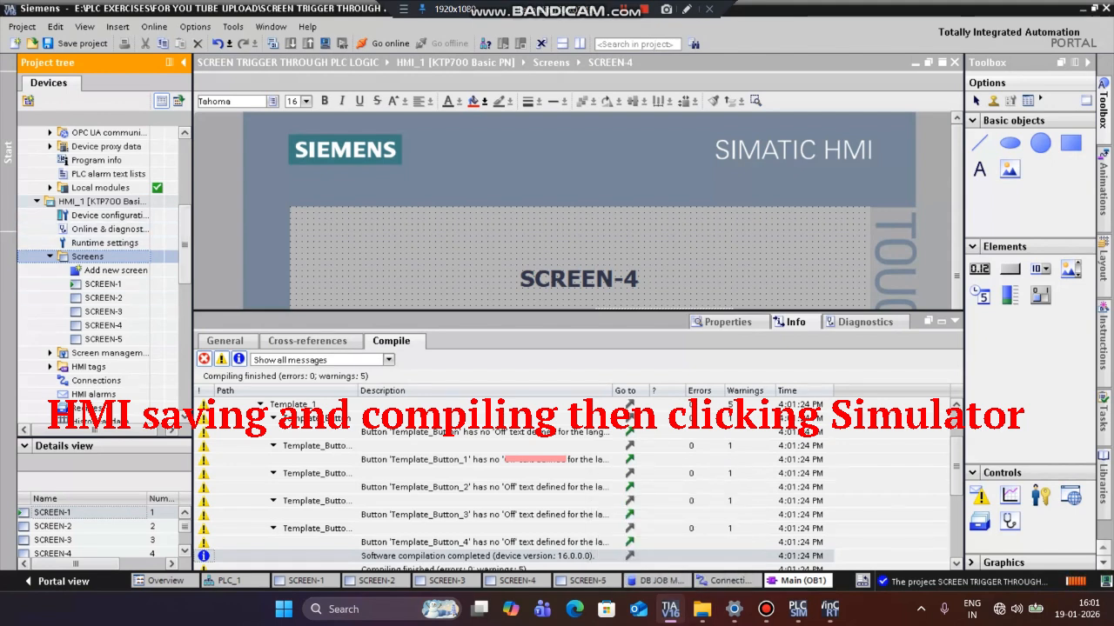
{"action": "scroll", "coordinate": [109, 231], "scroll_direction": "up", "scroll_amount": 6}
{"action": "double_click", "coordinate": [106, 242]}
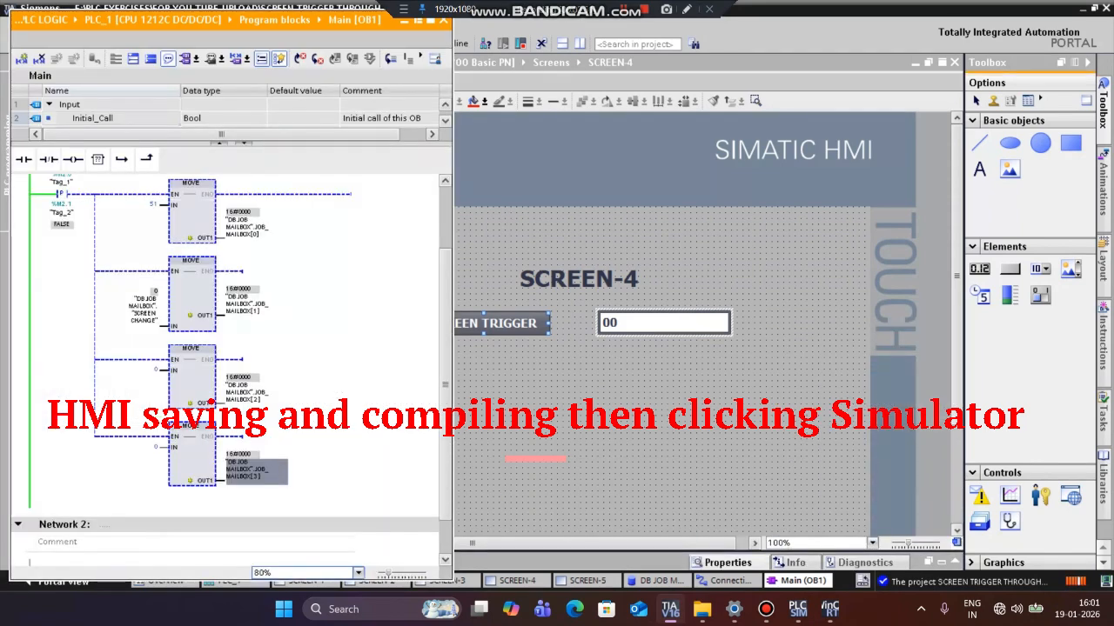
{"action": "left_click", "coordinate": [830, 610]}
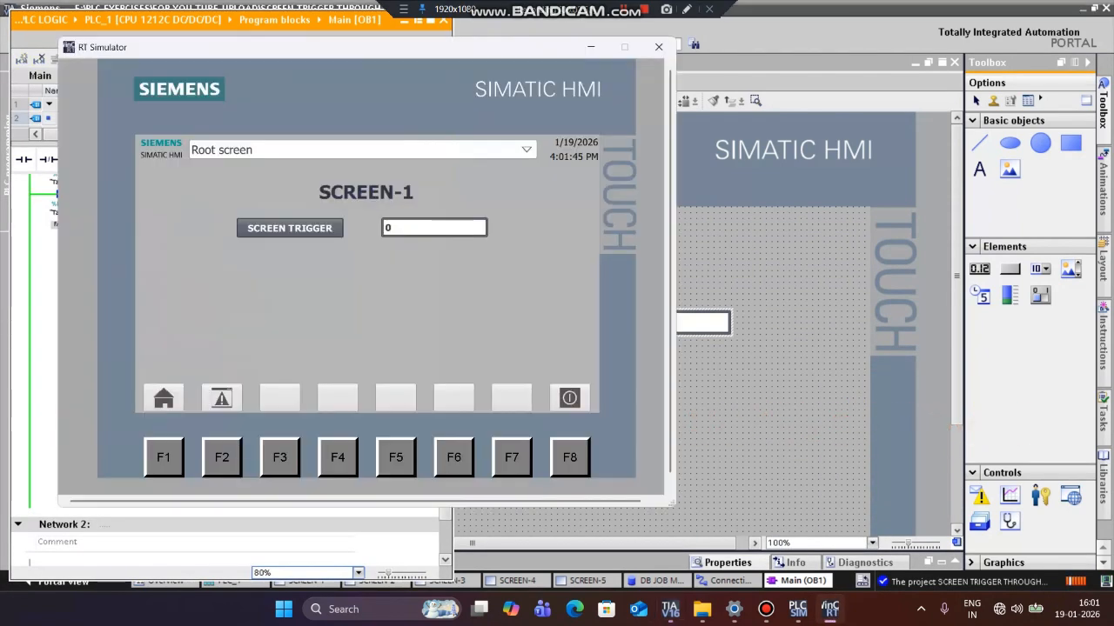
{"action": "left_click_drag", "start_coordinate": [261, 47], "coordinate": [601, 38]}
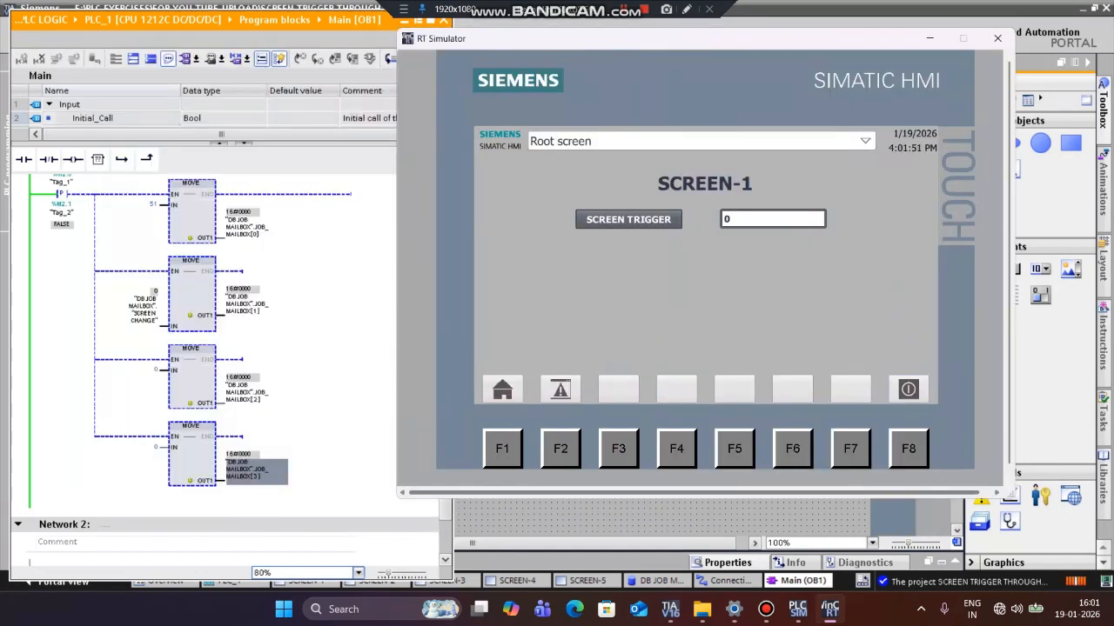
{"action": "left_click_drag", "start_coordinate": [783, 498], "coordinate": [783, 588]}
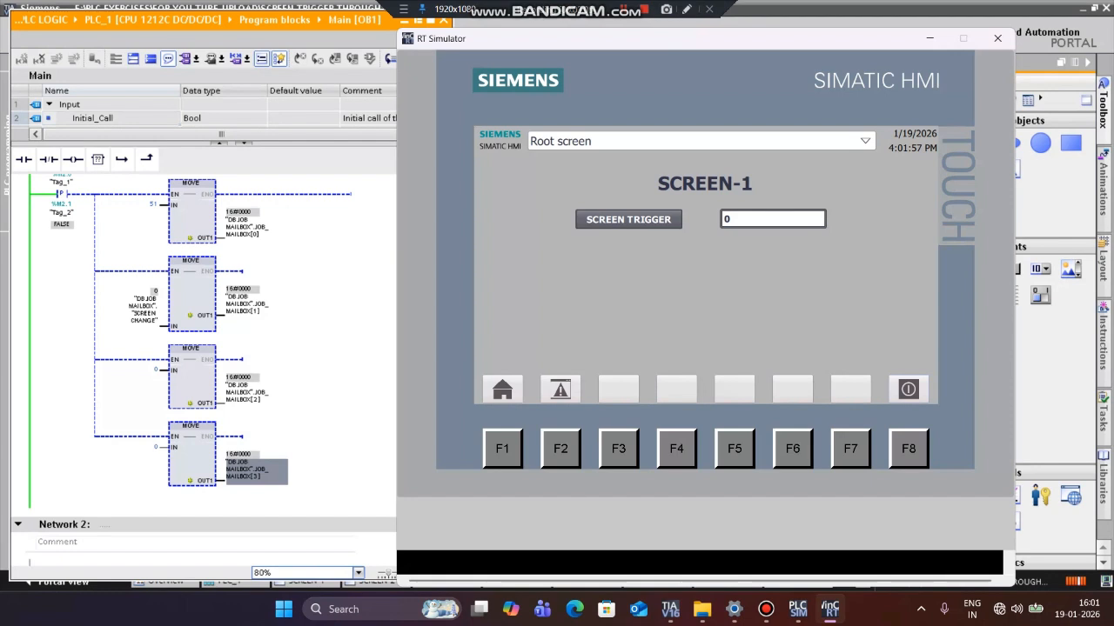
Enter screen number 4 on the simulated SCREEN-1 and trigger the screen change
{"action": "left_click", "coordinate": [772, 220]}
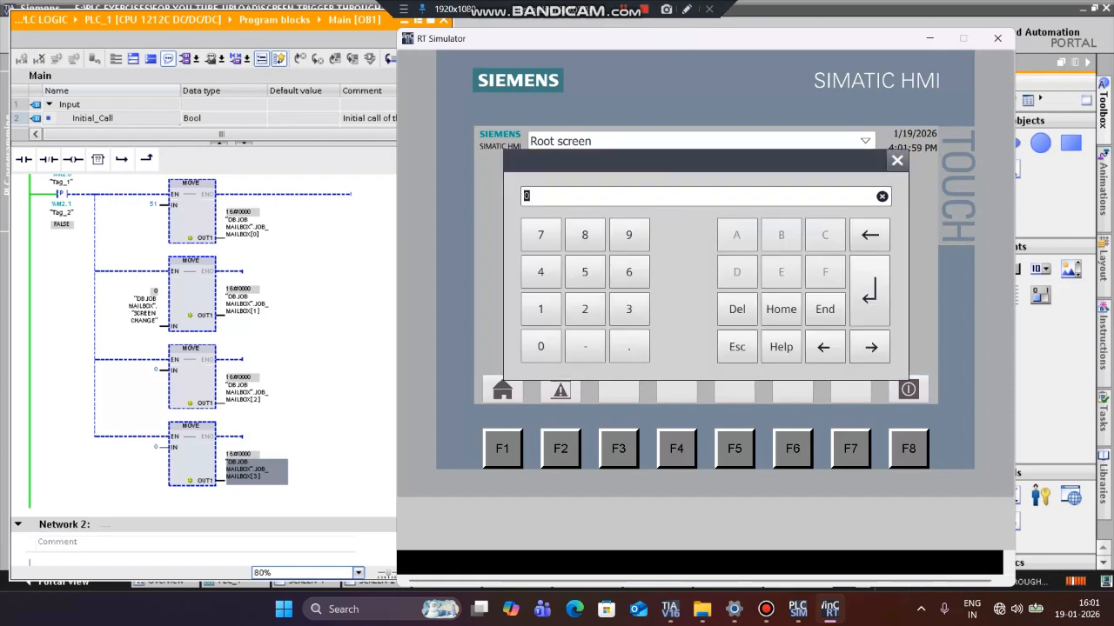
{"action": "left_click", "coordinate": [540, 271]}
{"action": "left_click", "coordinate": [869, 290]}
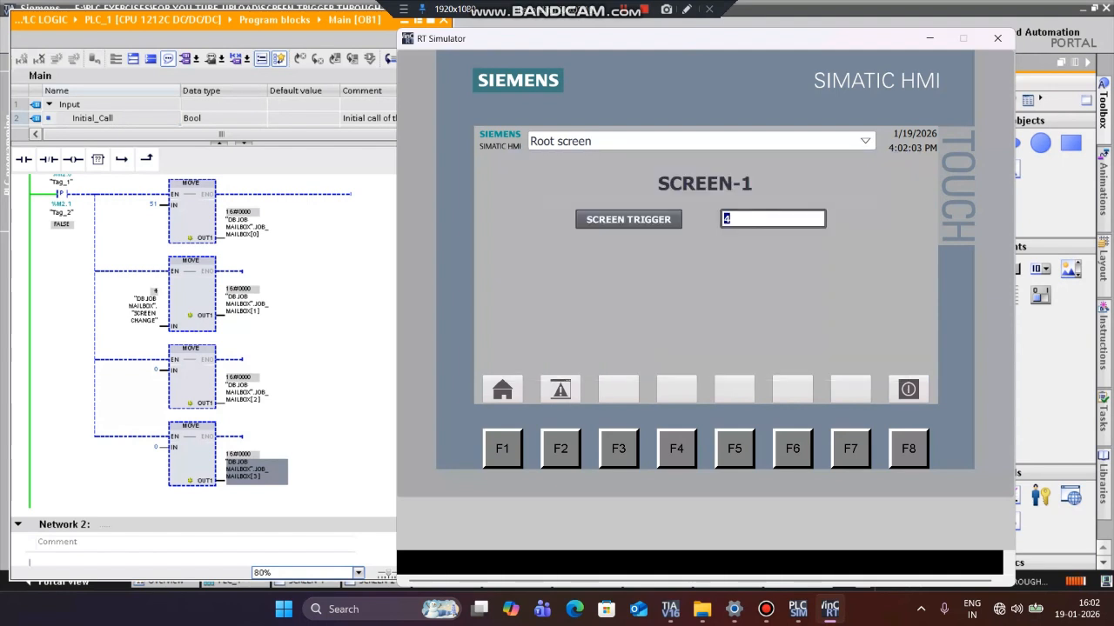
{"action": "left_click", "coordinate": [629, 219]}
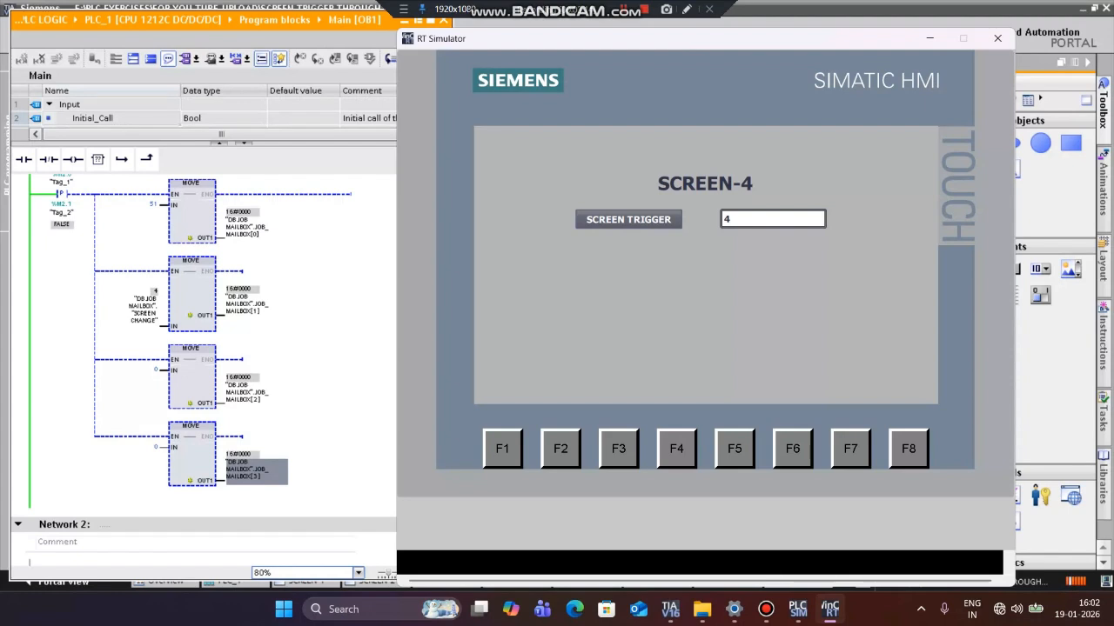
Enter screen number 1 on the simulated SCREEN-4 and trigger the screen change
{"action": "left_click", "coordinate": [773, 220]}
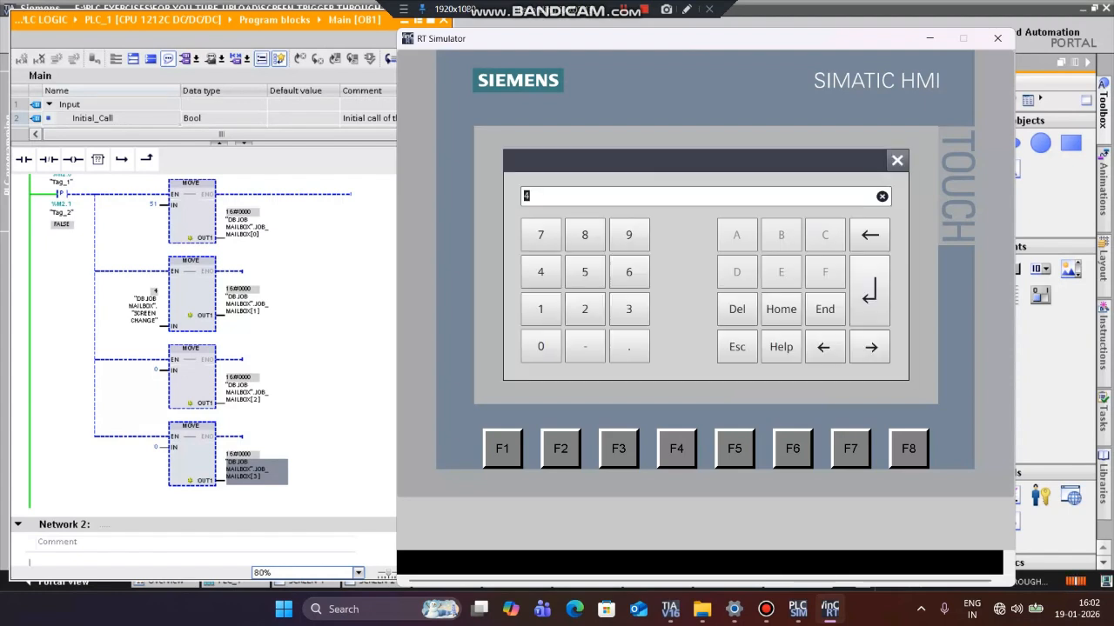
{"action": "type", "text": "1"}
{"action": "key", "text": "Return"}
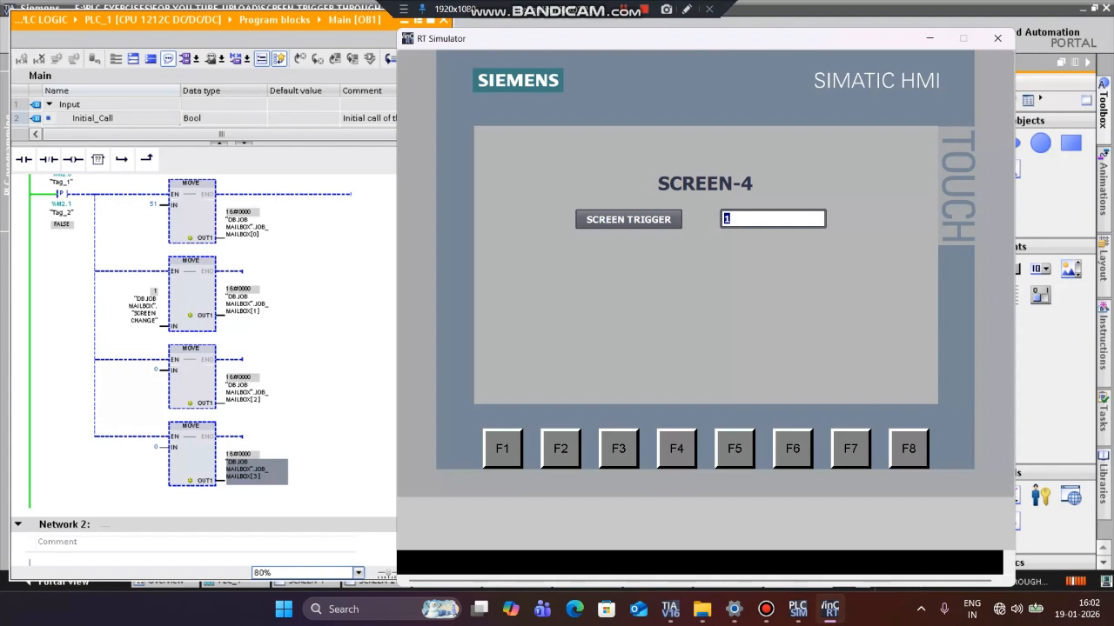
{"action": "left_click", "coordinate": [628, 220]}
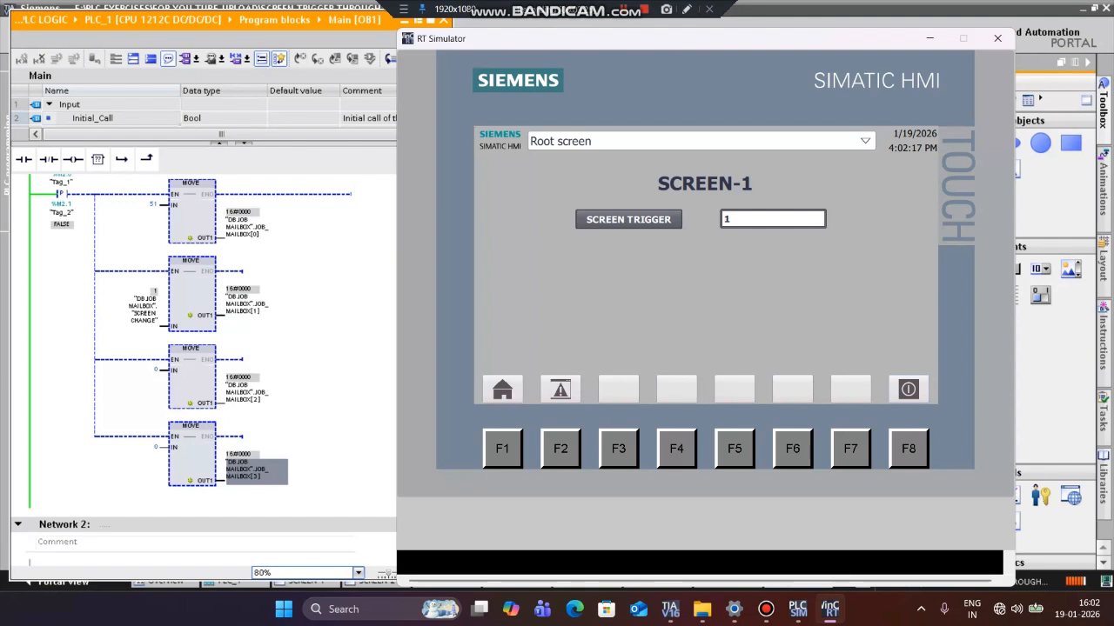
Enter screen number 3 on the simulated SCREEN-1 and trigger the screen change
{"action": "left_click", "coordinate": [773, 218]}
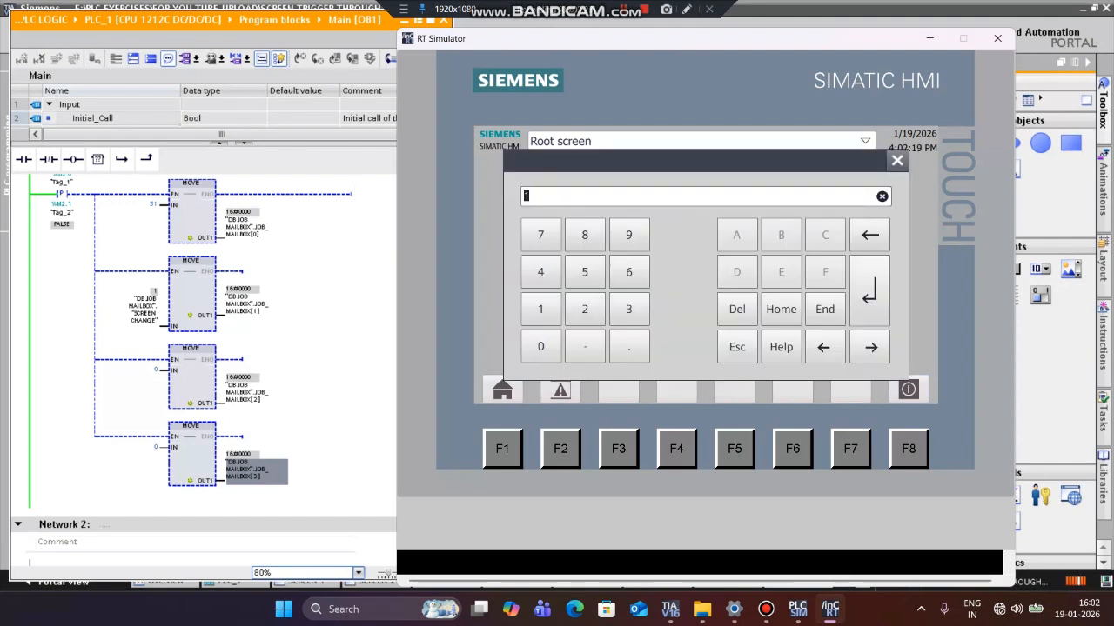
{"action": "type", "text": "3"}
{"action": "key", "text": "Return"}
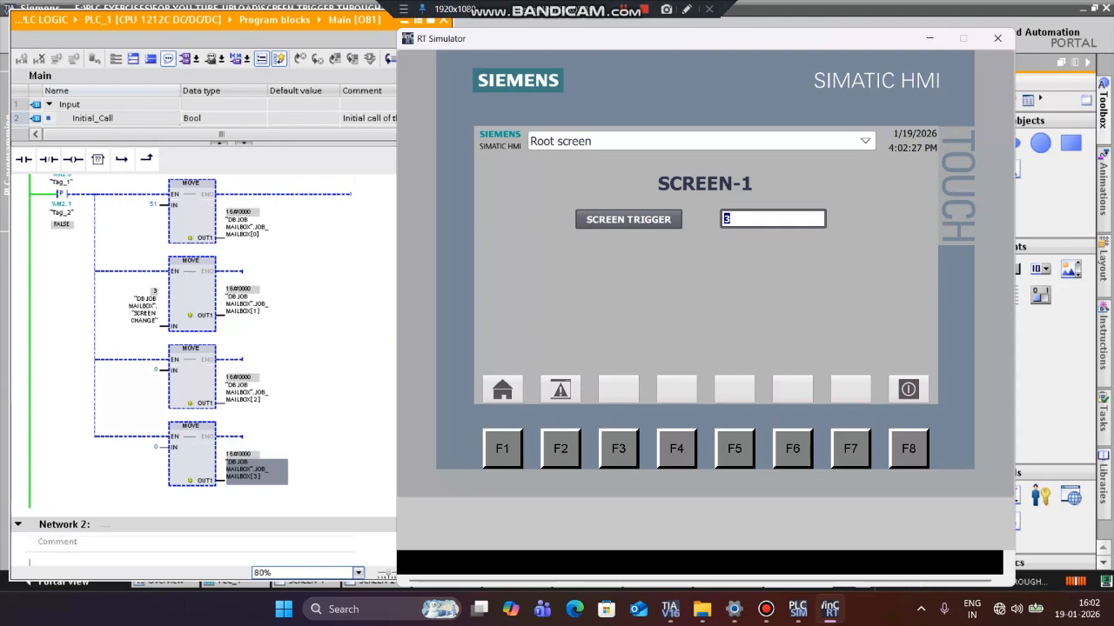
{"action": "left_click", "coordinate": [628, 219]}
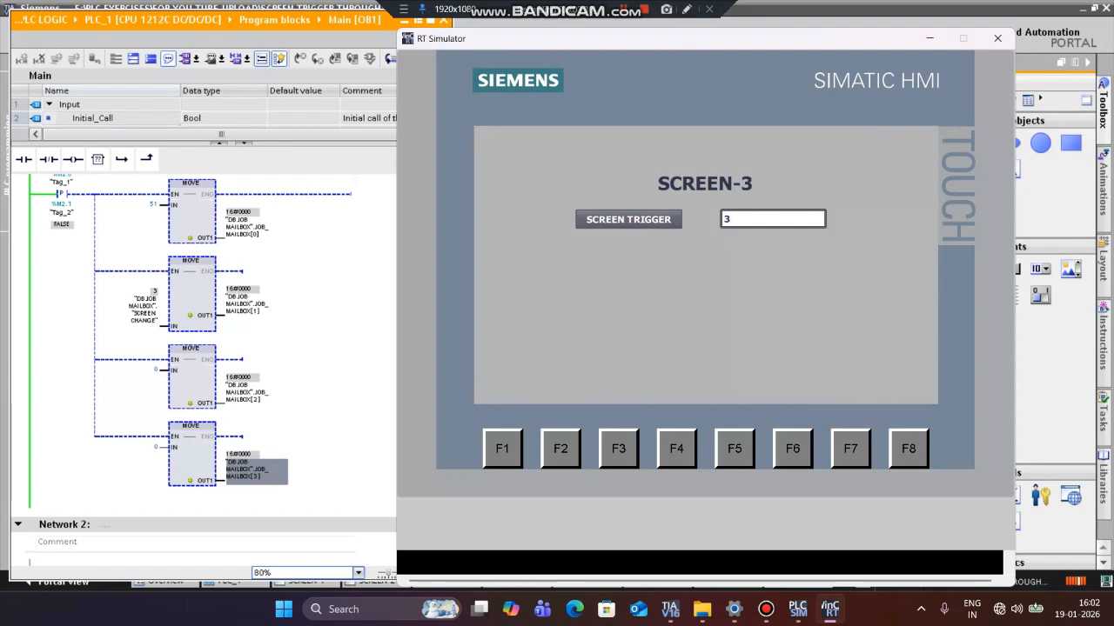
Enter screen number 1 on the simulated SCREEN-3 and trigger the screen change
{"action": "left_click", "coordinate": [772, 220]}
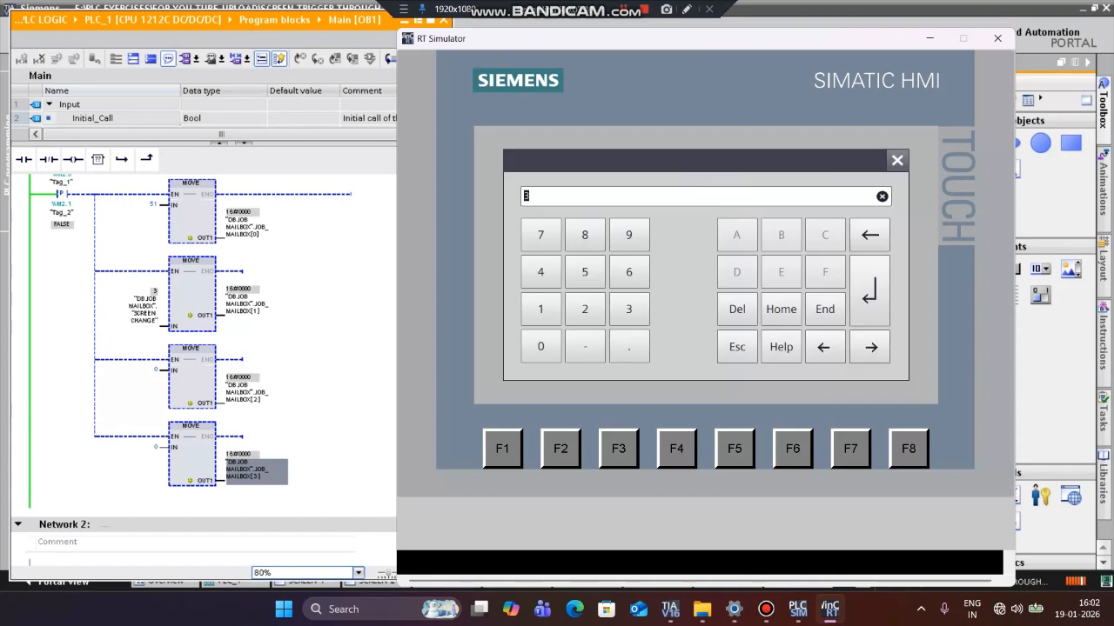
{"action": "type", "text": "1"}
{"action": "key", "text": "Return"}
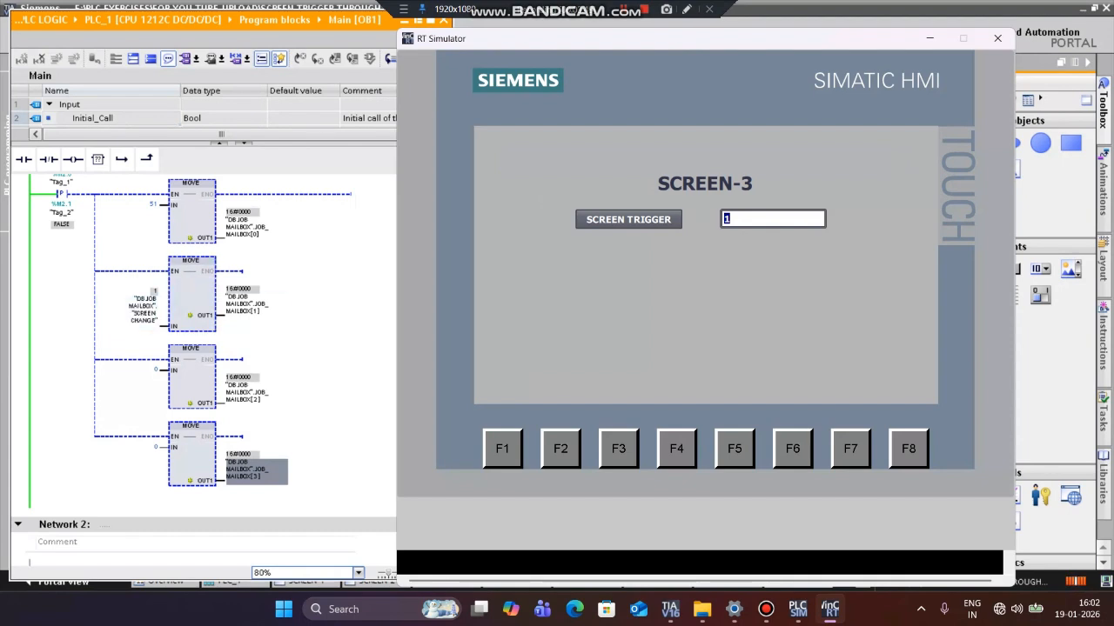
{"action": "left_click", "coordinate": [628, 220]}
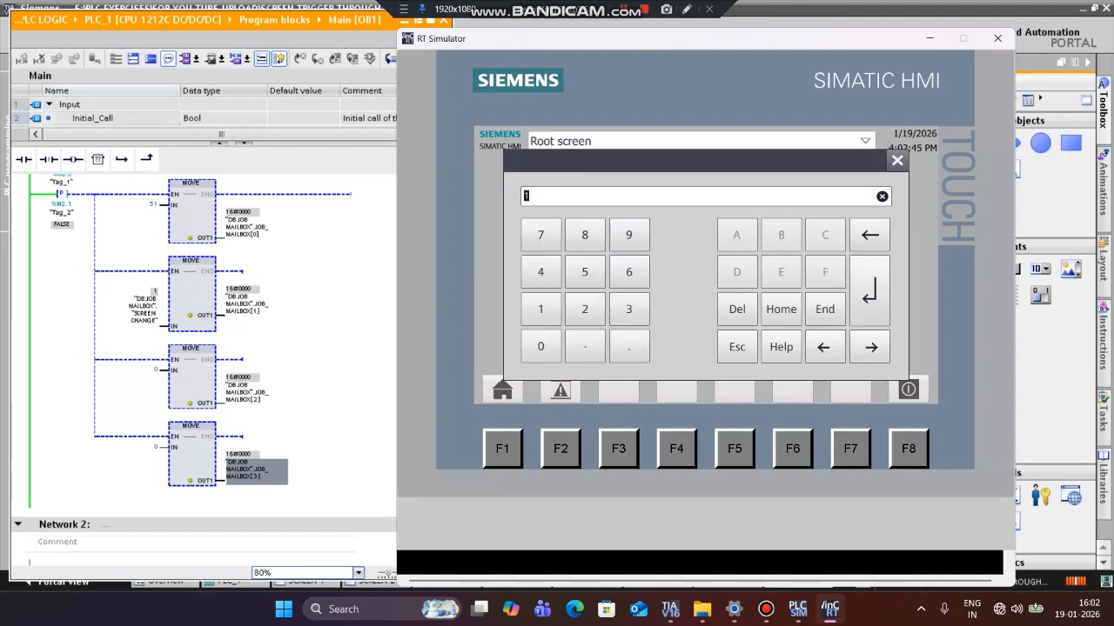
Enter screen number 2 on the simulated SCREEN-1 and trigger the screen change
{"action": "left_click", "coordinate": [585, 309]}
{"action": "left_click", "coordinate": [869, 291]}
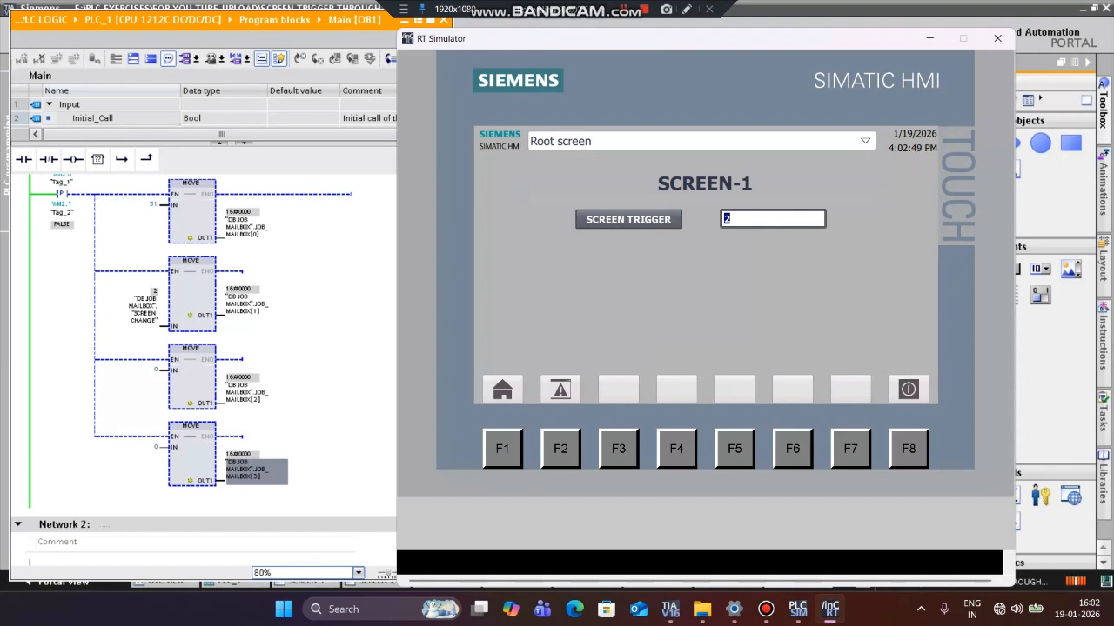
{"action": "left_click", "coordinate": [628, 220]}
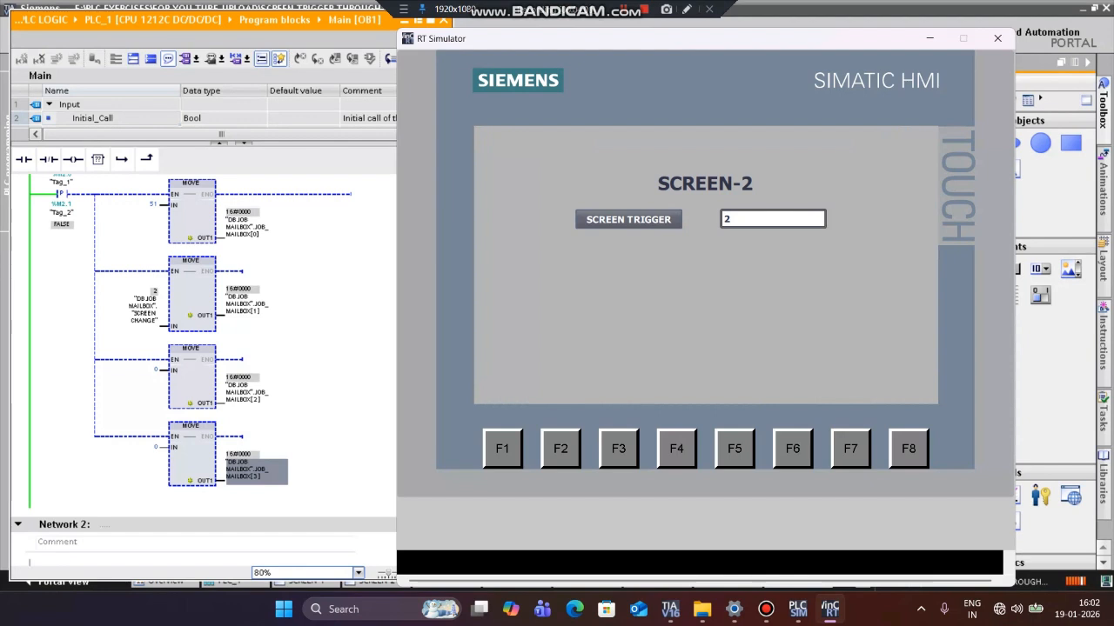
Enter screen number 4 on the simulated SCREEN-2 and trigger the screen change
{"action": "left_click", "coordinate": [773, 219]}
{"action": "left_click", "coordinate": [540, 272]}
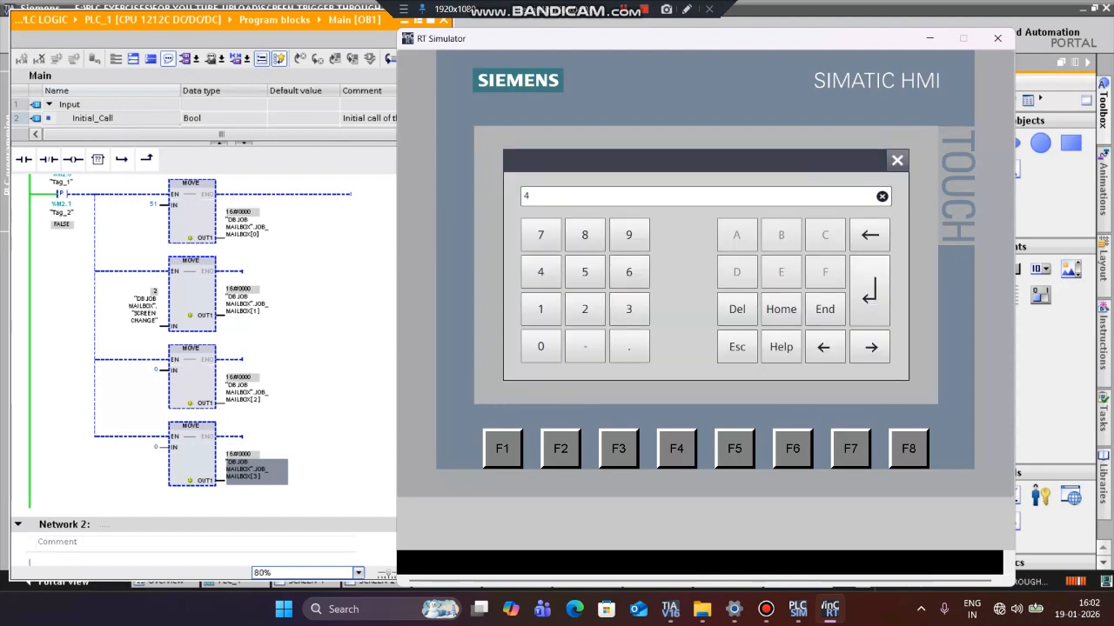
{"action": "left_click", "coordinate": [869, 290]}
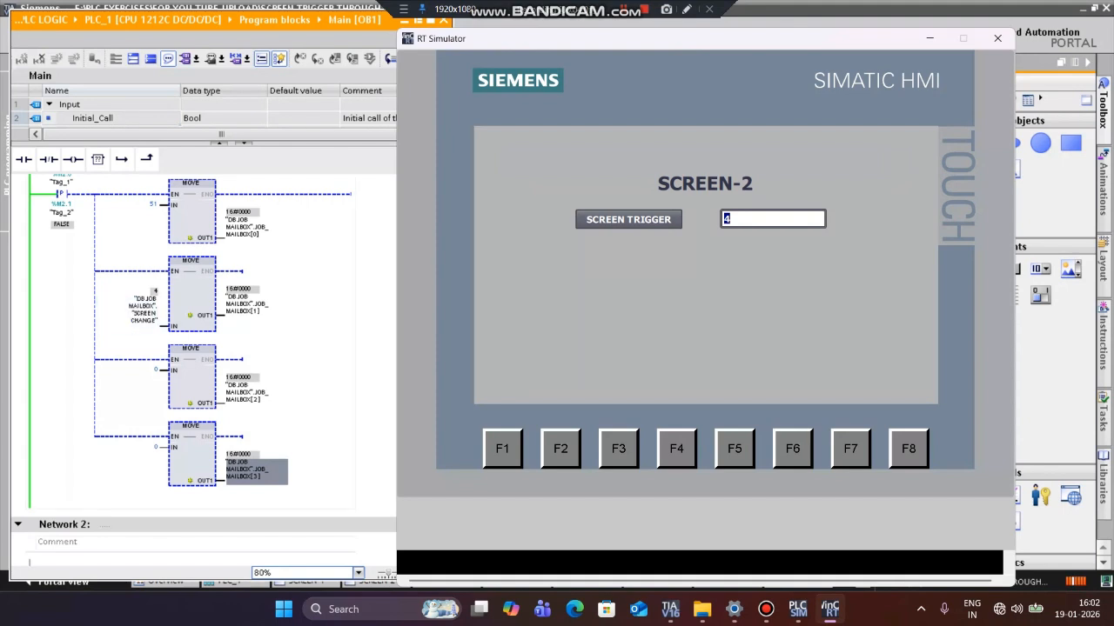
{"action": "left_click", "coordinate": [628, 219]}
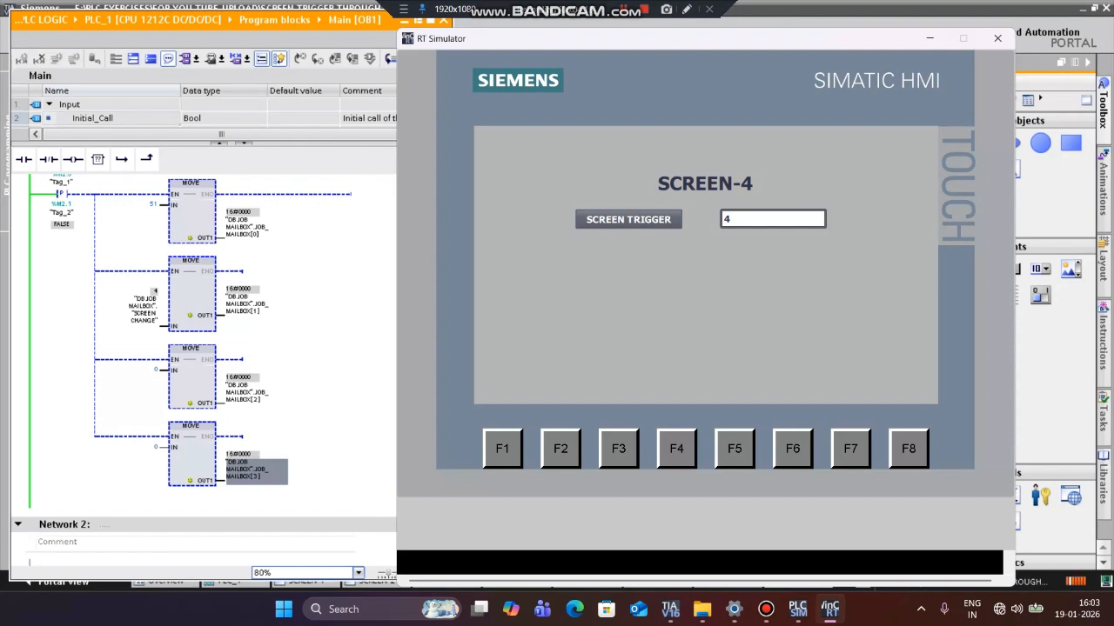
Enter screen number 2 on the simulated SCREEN-4 and trigger the screen change
{"action": "left_click", "coordinate": [772, 220]}
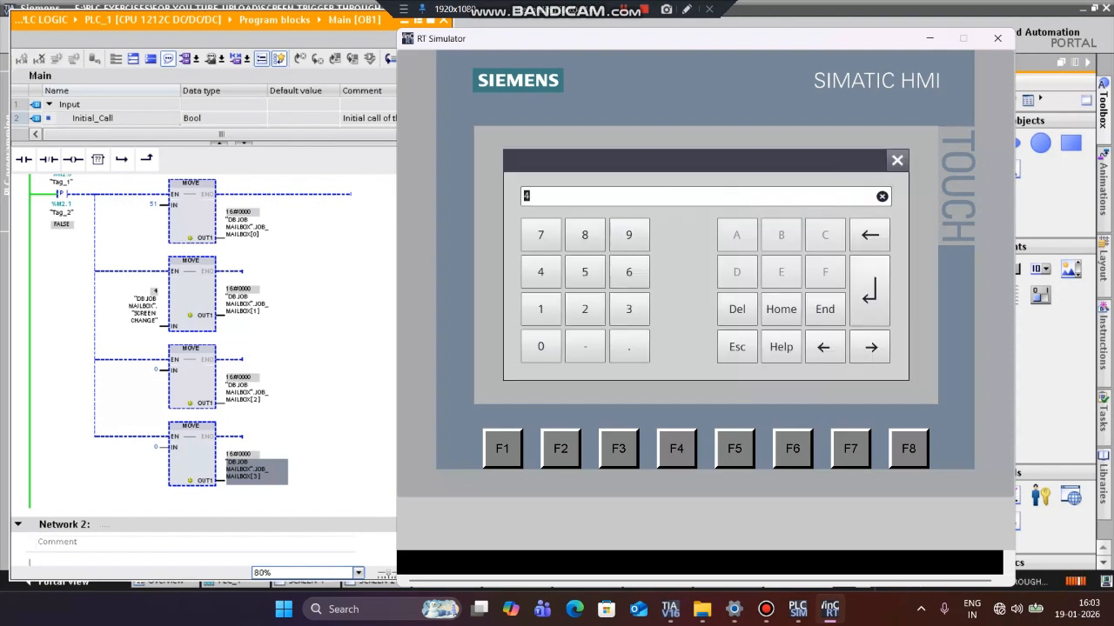
{"action": "type", "text": "2"}
{"action": "key", "text": "Return"}
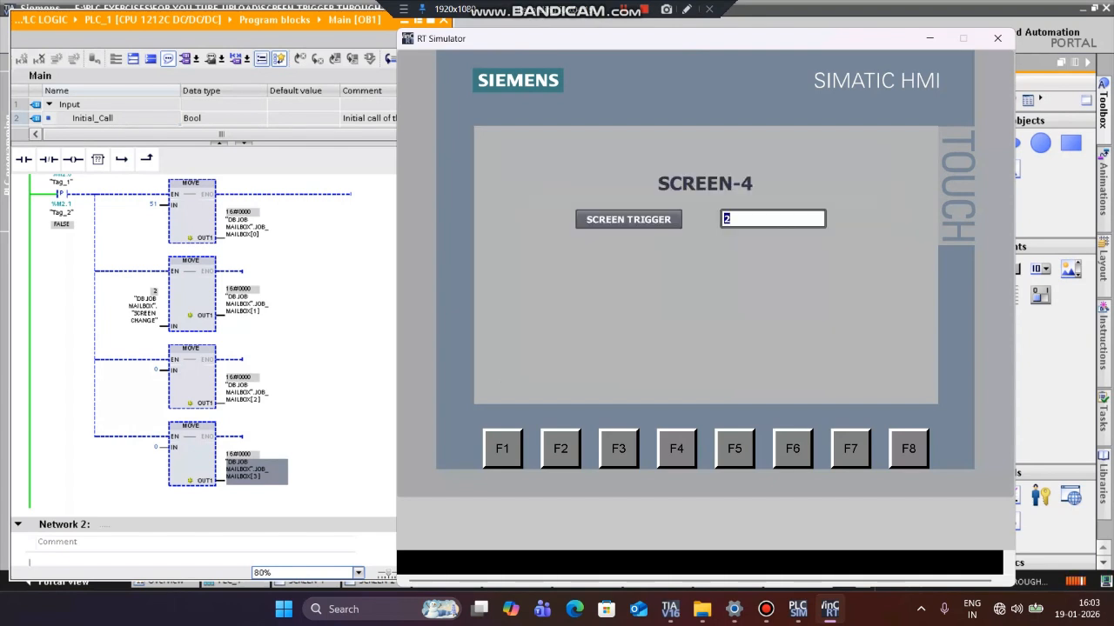
{"action": "left_click", "coordinate": [628, 219]}
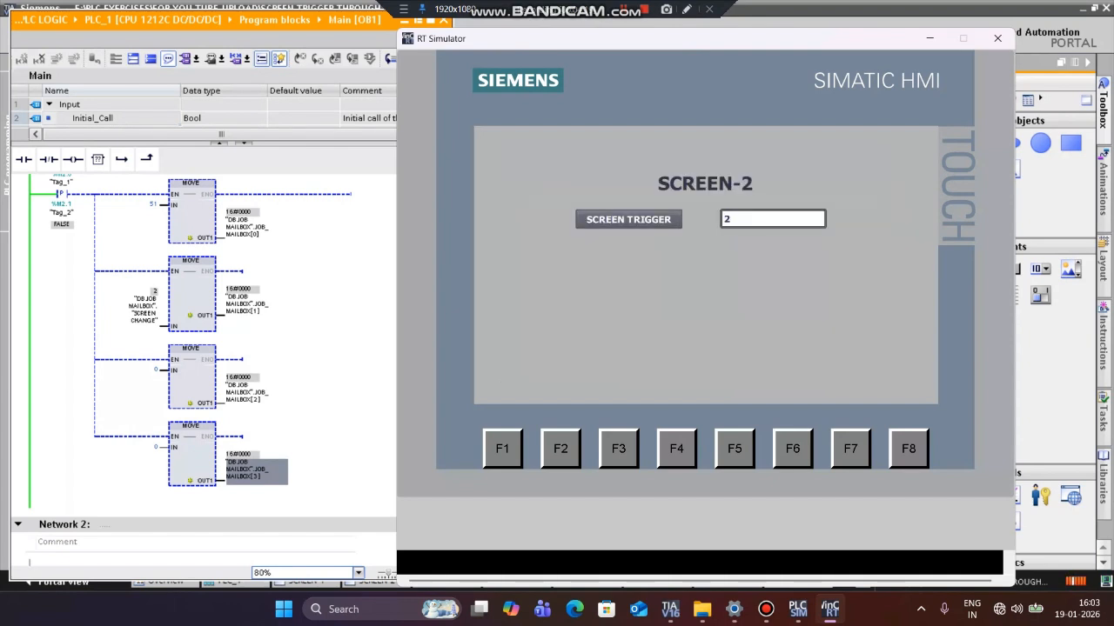